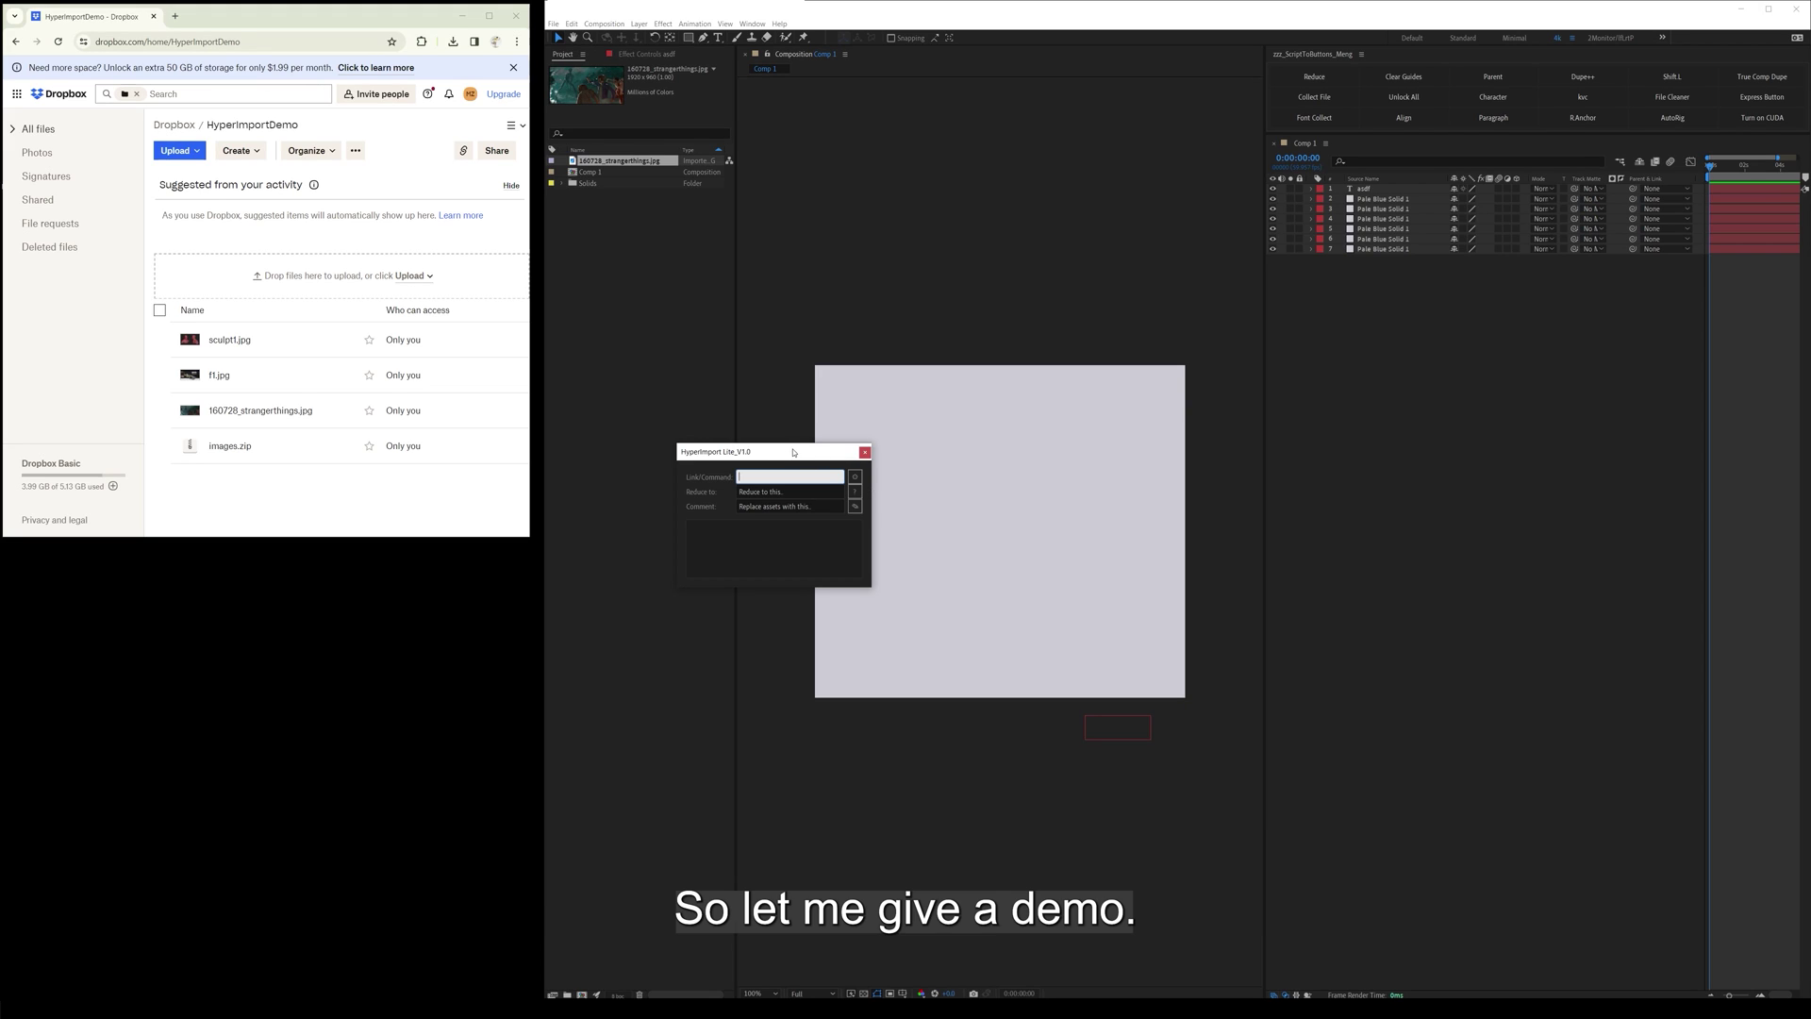
# - Copy the Dropbox link of 160728_strangerthings.jpg and paste it into the Link/Command field of HyperImport in After Effects
pyautogui.moveTo(780, 455); pyautogui.dragTo(788, 458)
pyautogui.click(528, 495)
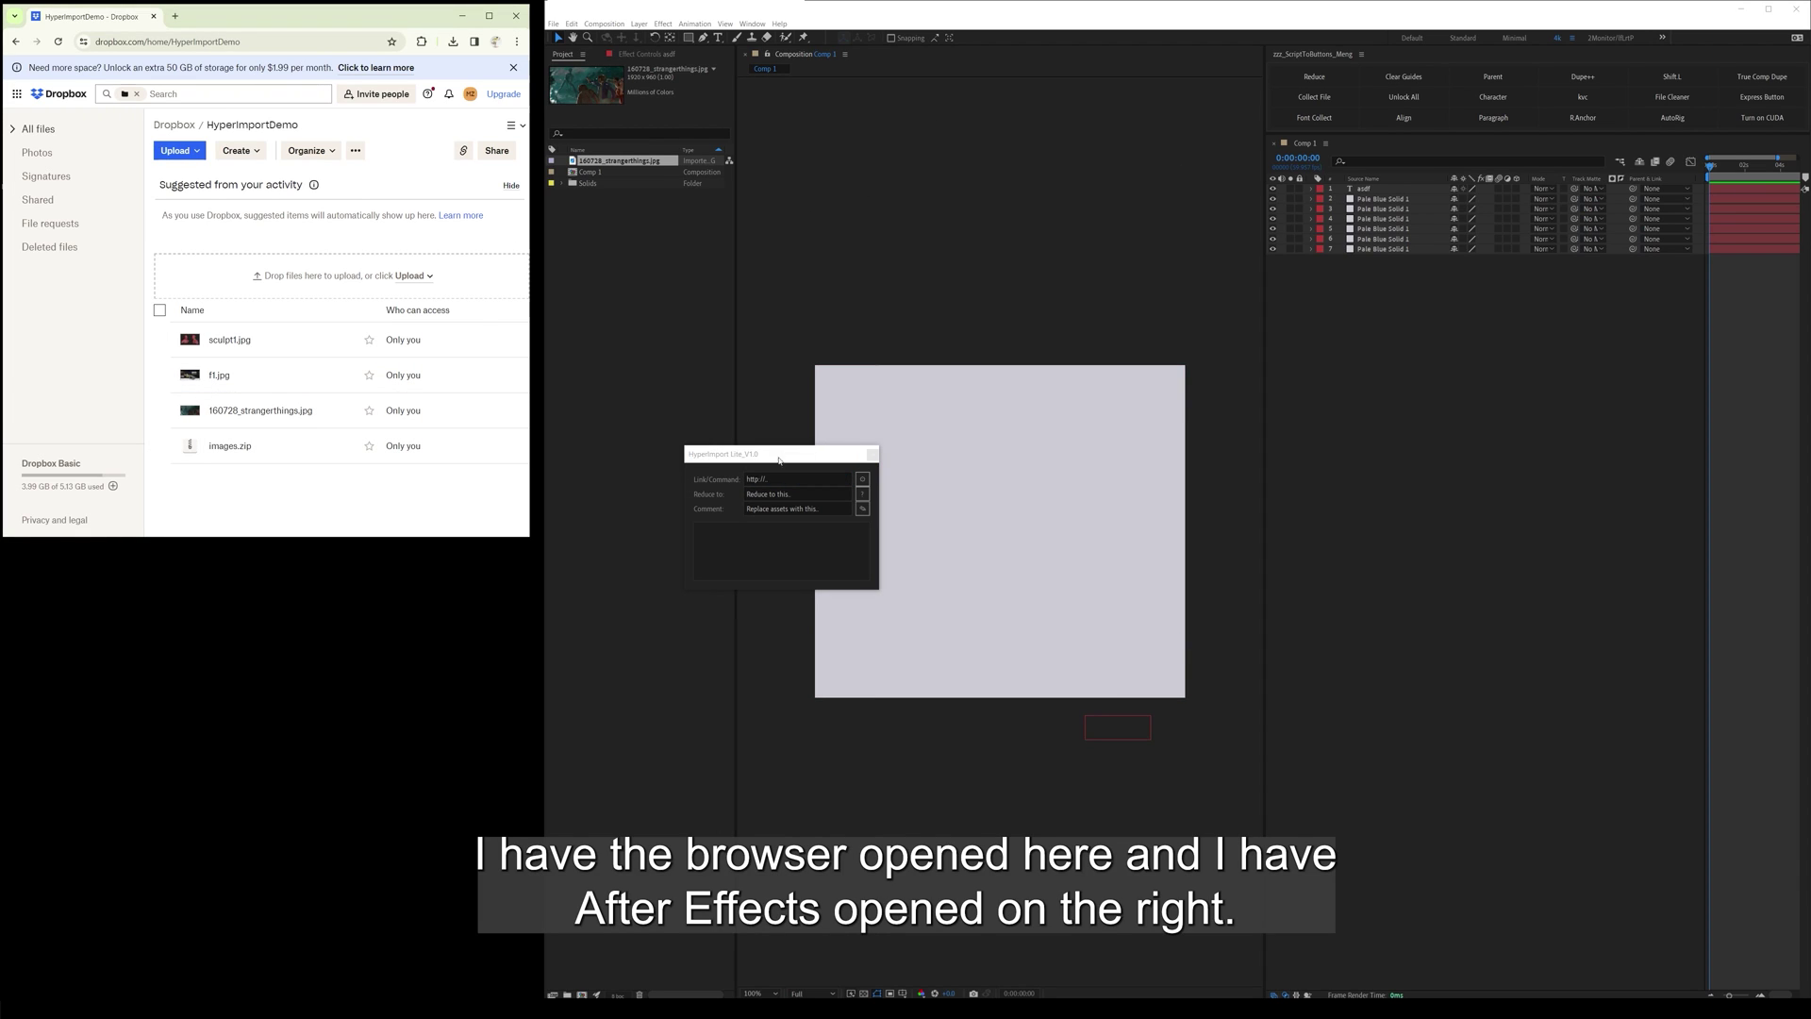
pyautogui.moveTo(464, 417)
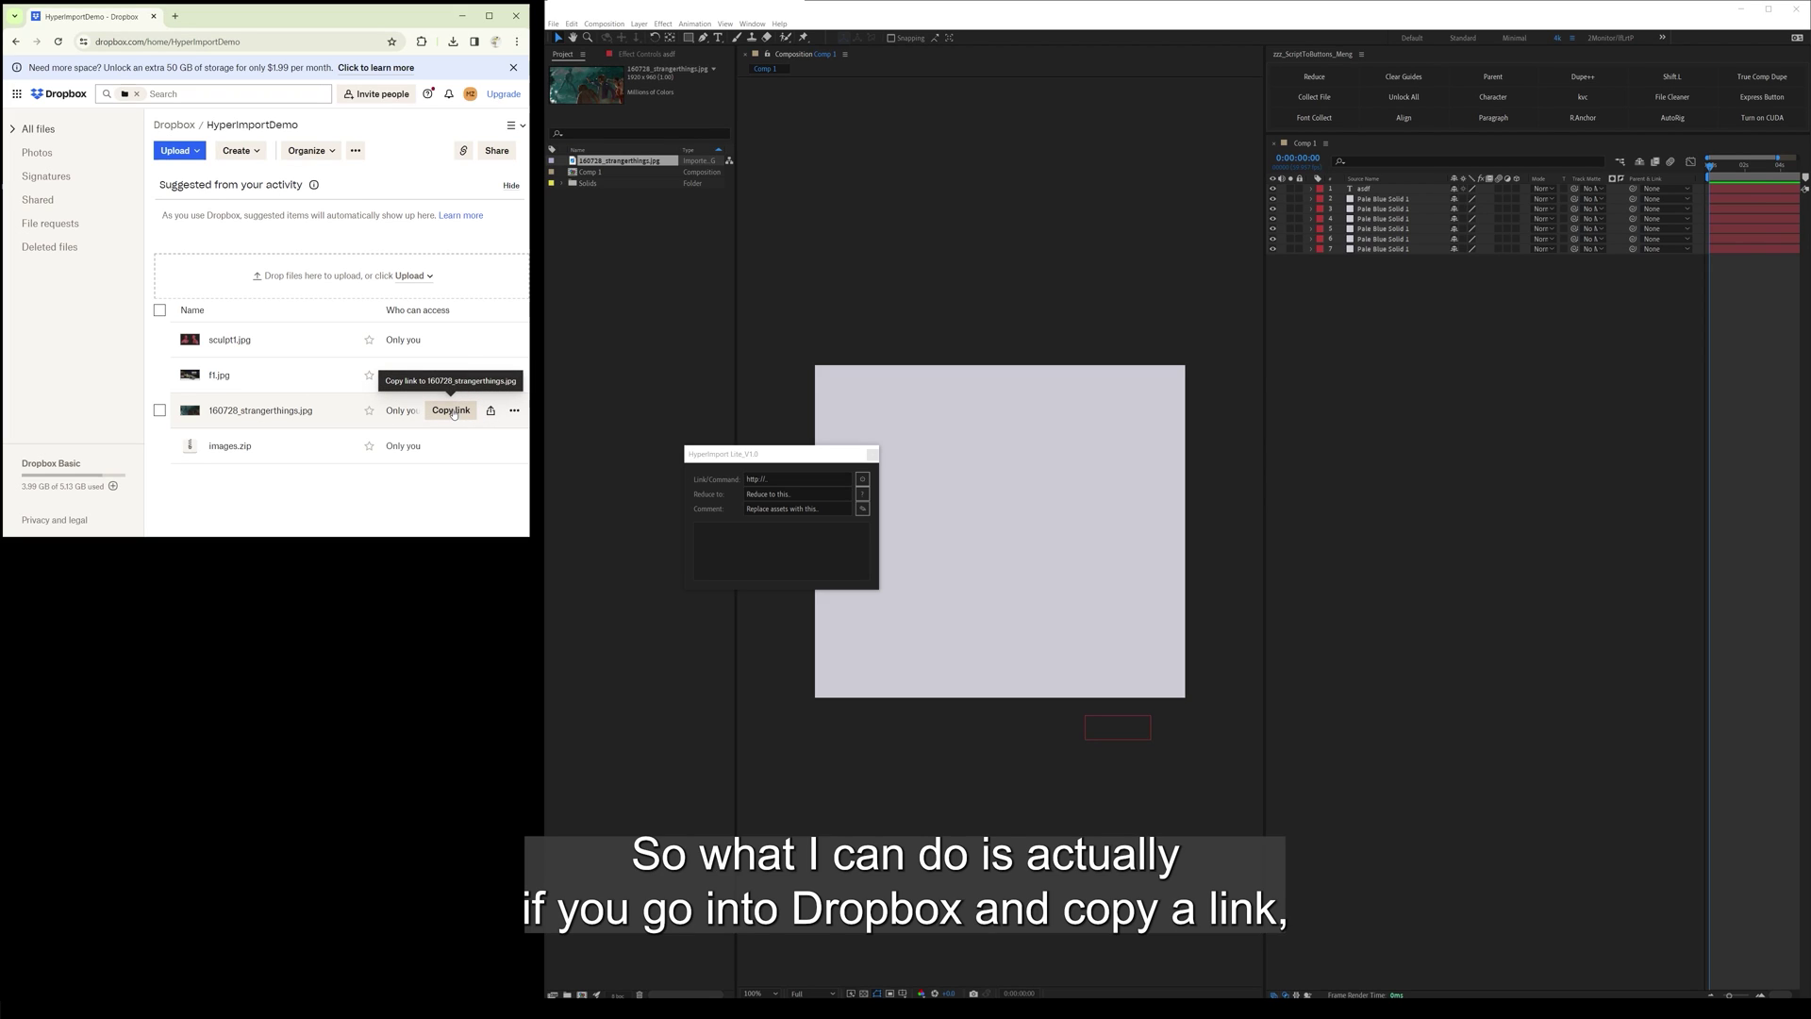
pyautogui.click(451, 412)
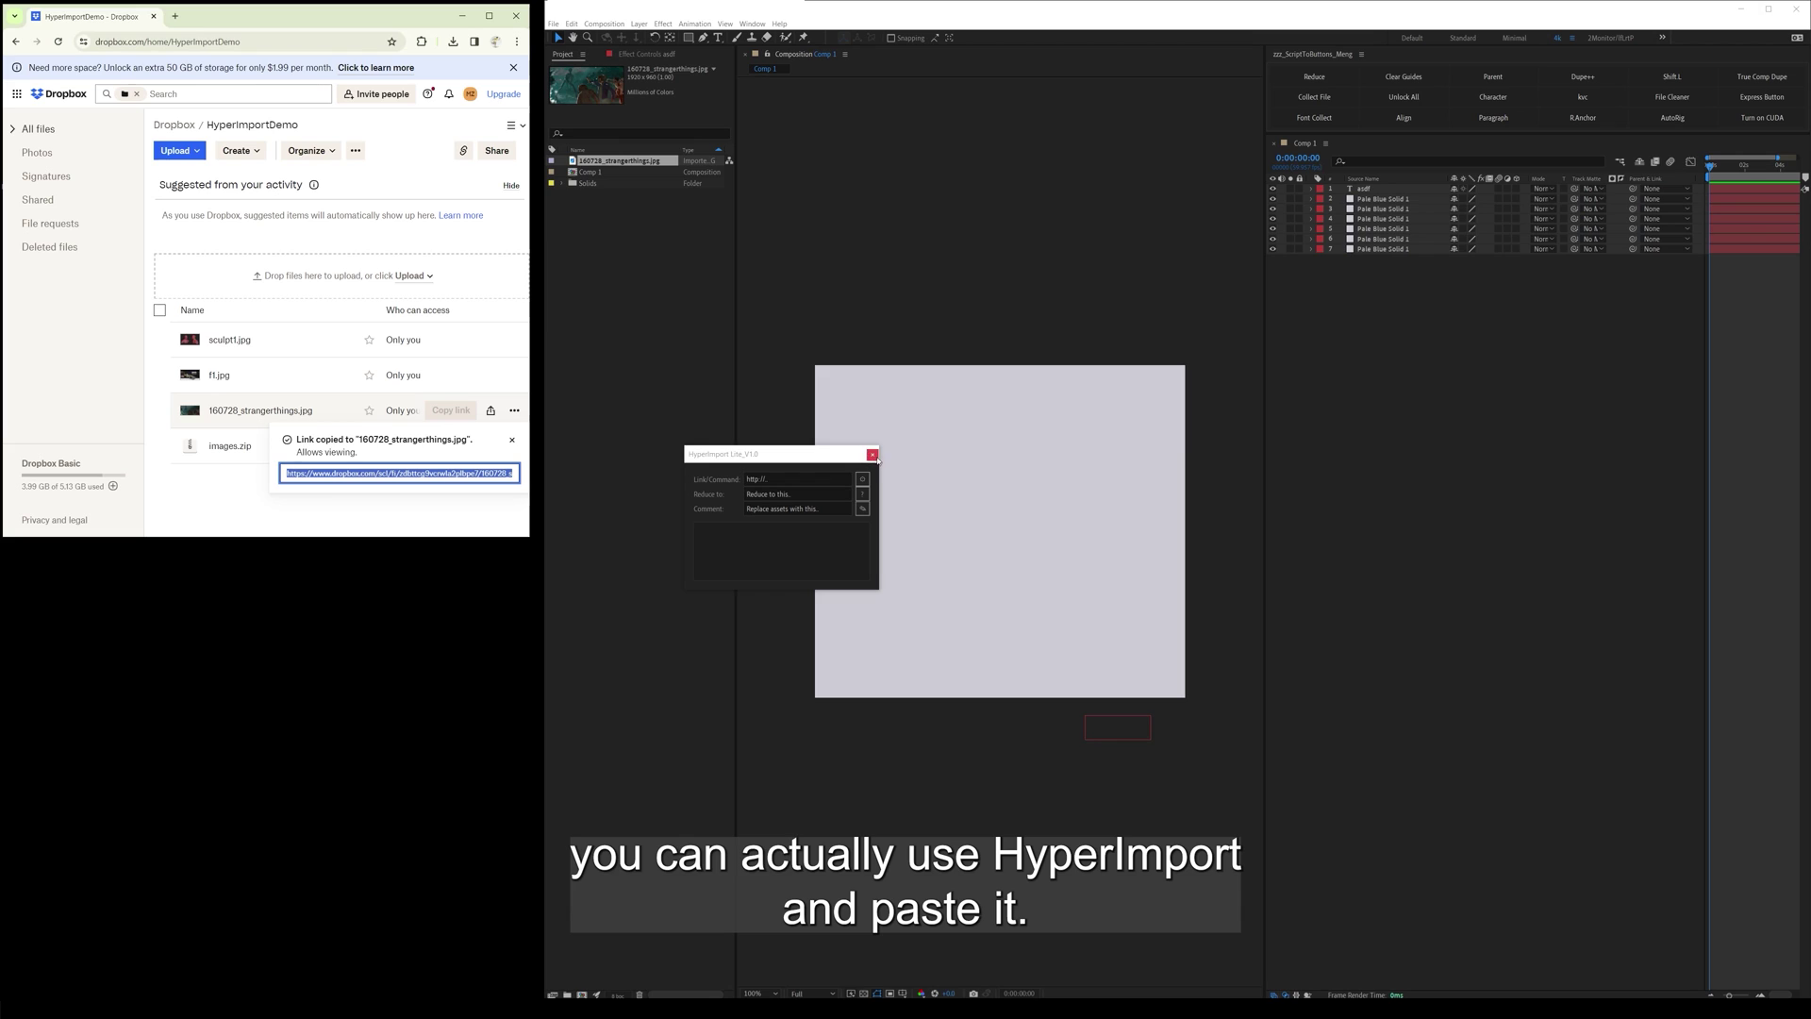
pyautogui.click(839, 479)
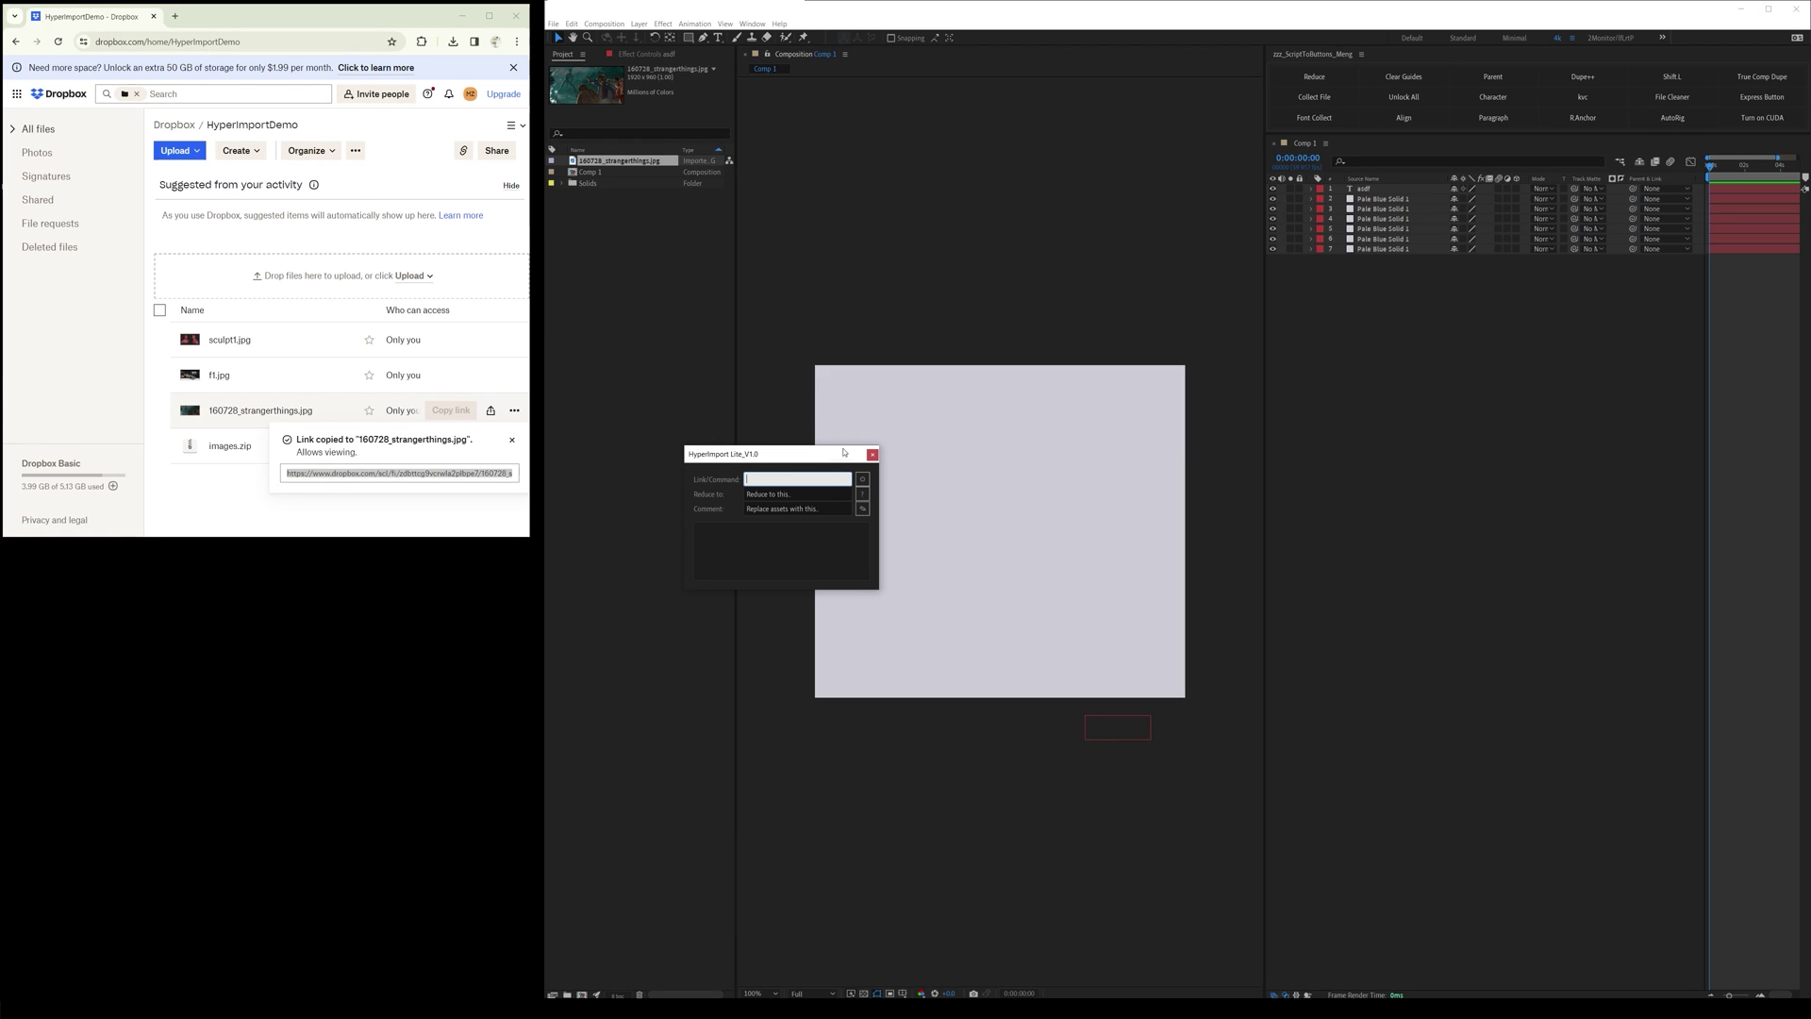
pyautogui.hotkey('ctrl', 'v')
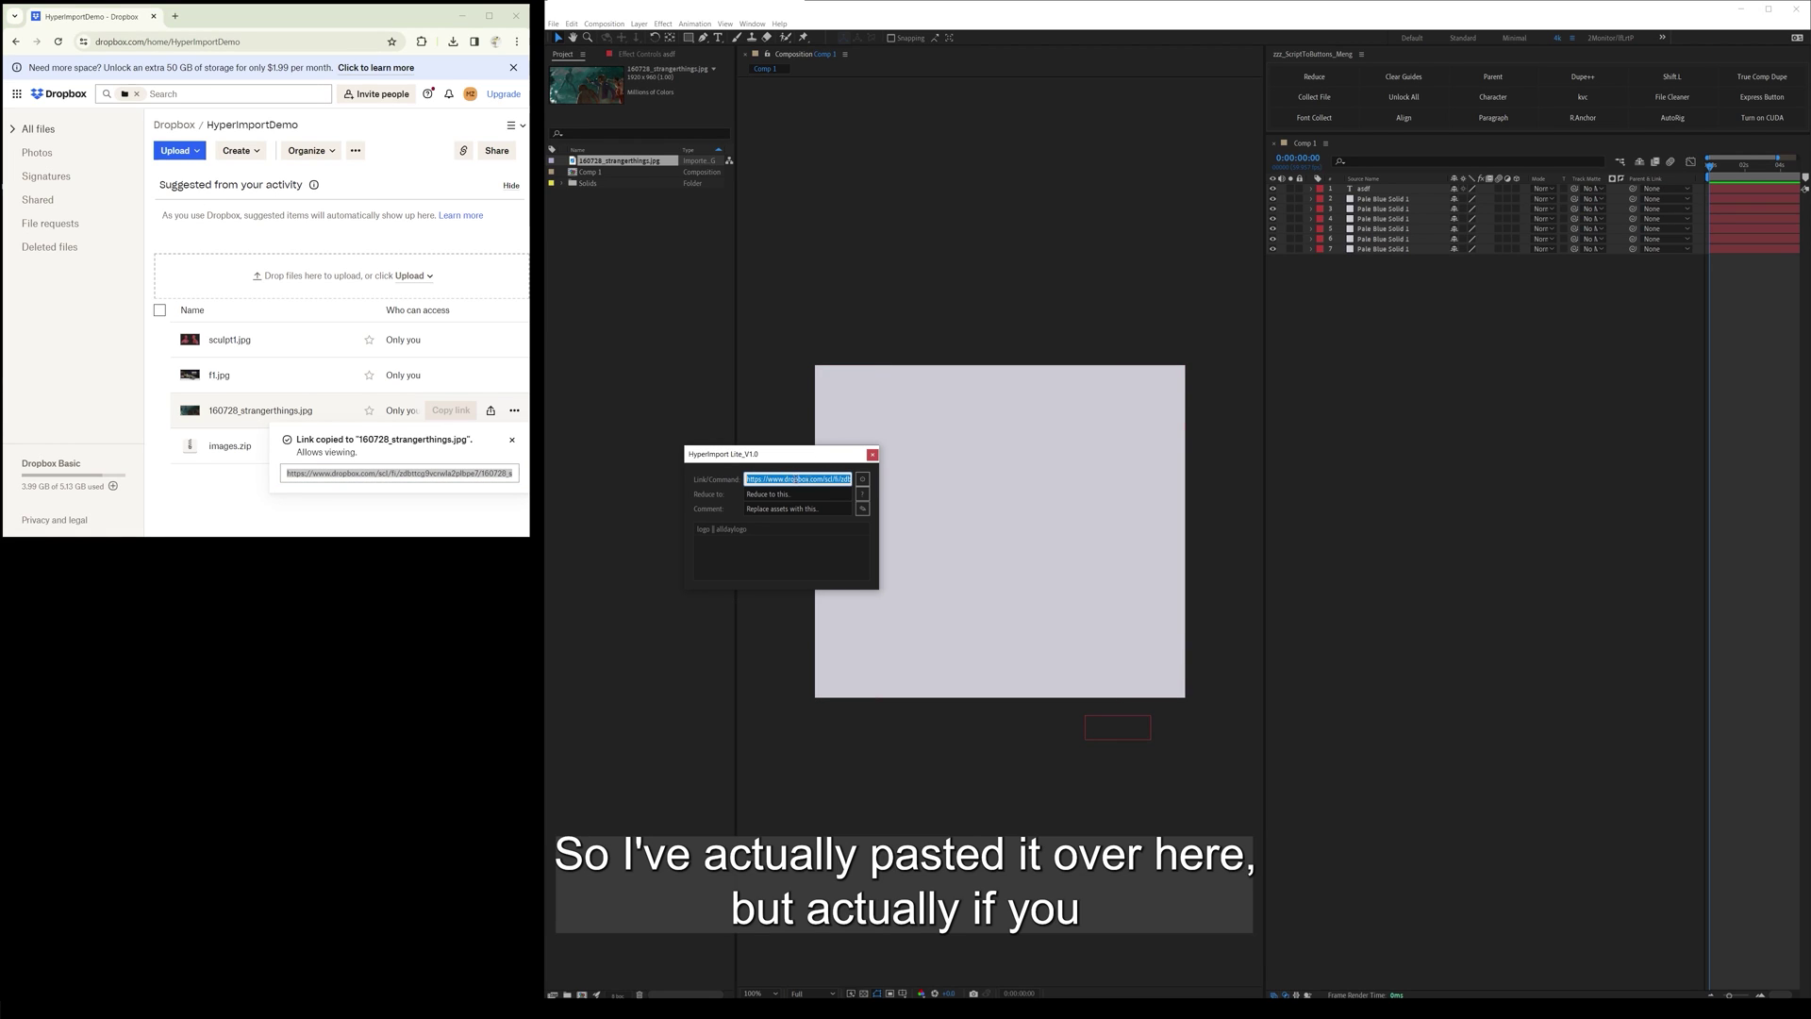
# - Examine the Execution Settings in HyperImport's preferences, and cancel the dialog
pyautogui.click(862, 480)
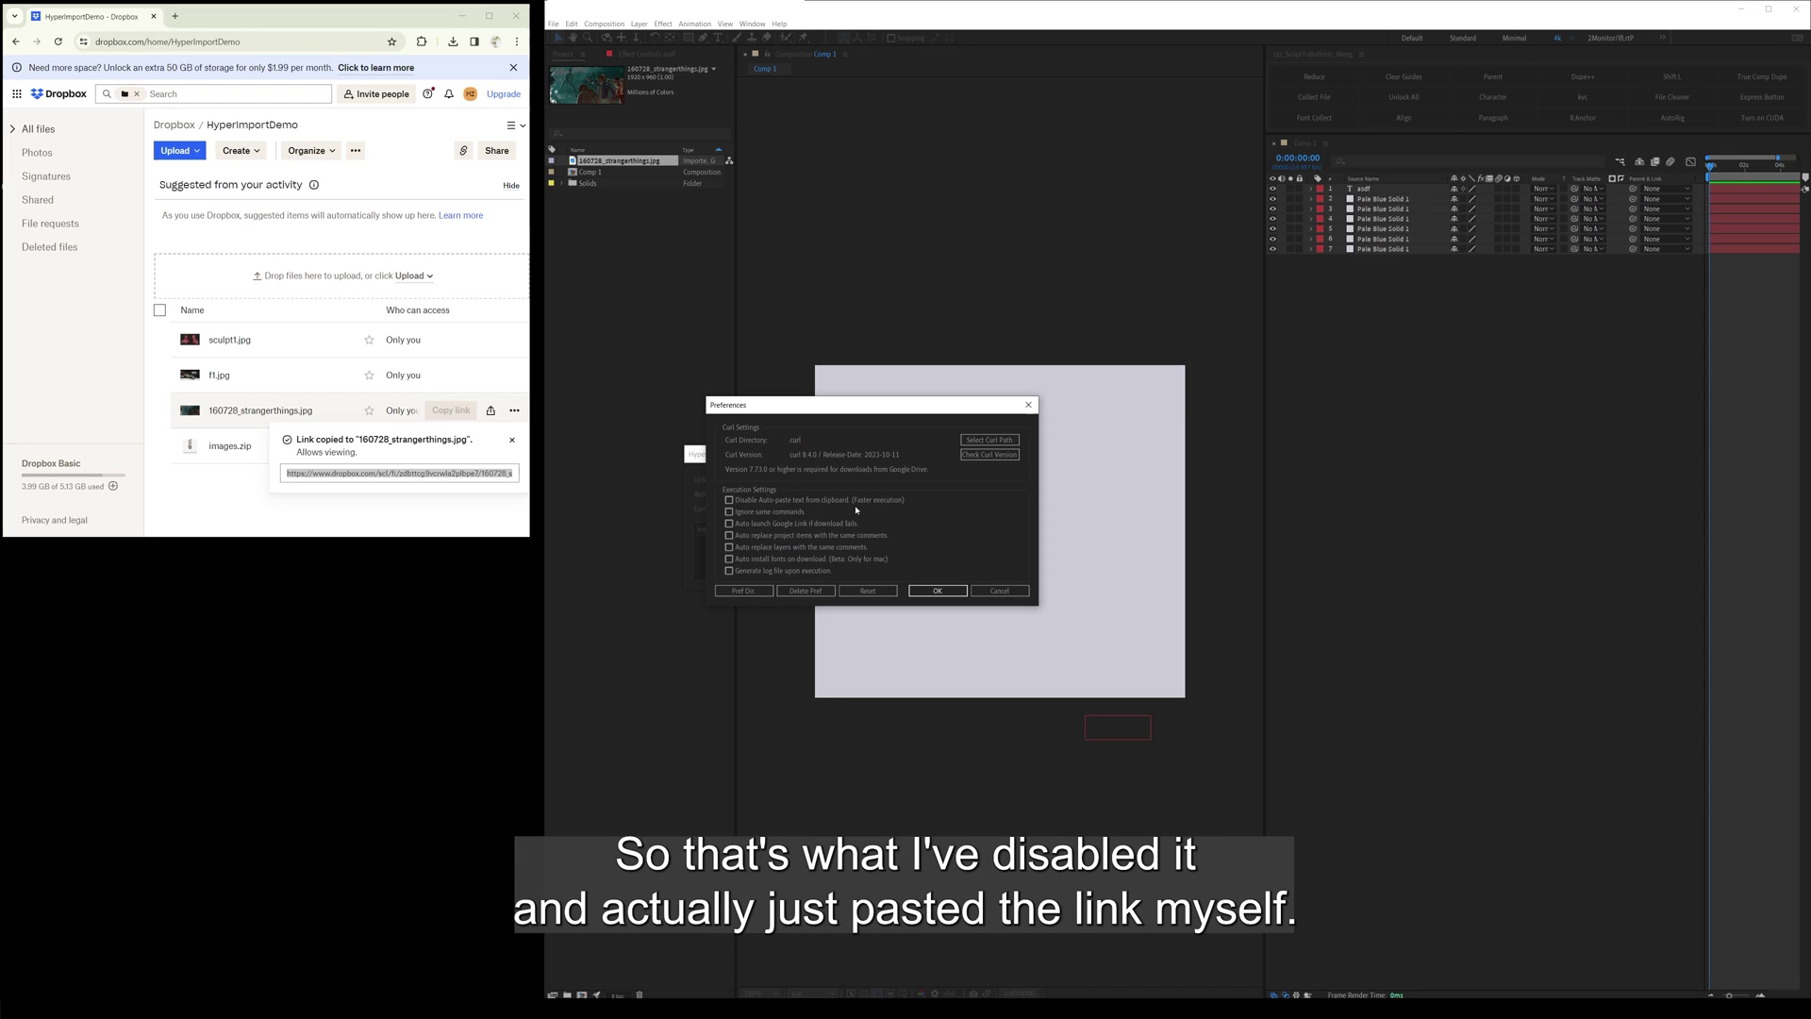
pyautogui.click(1000, 590)
pyautogui.moveTo(797, 454); pyautogui.dragTo(809, 443)
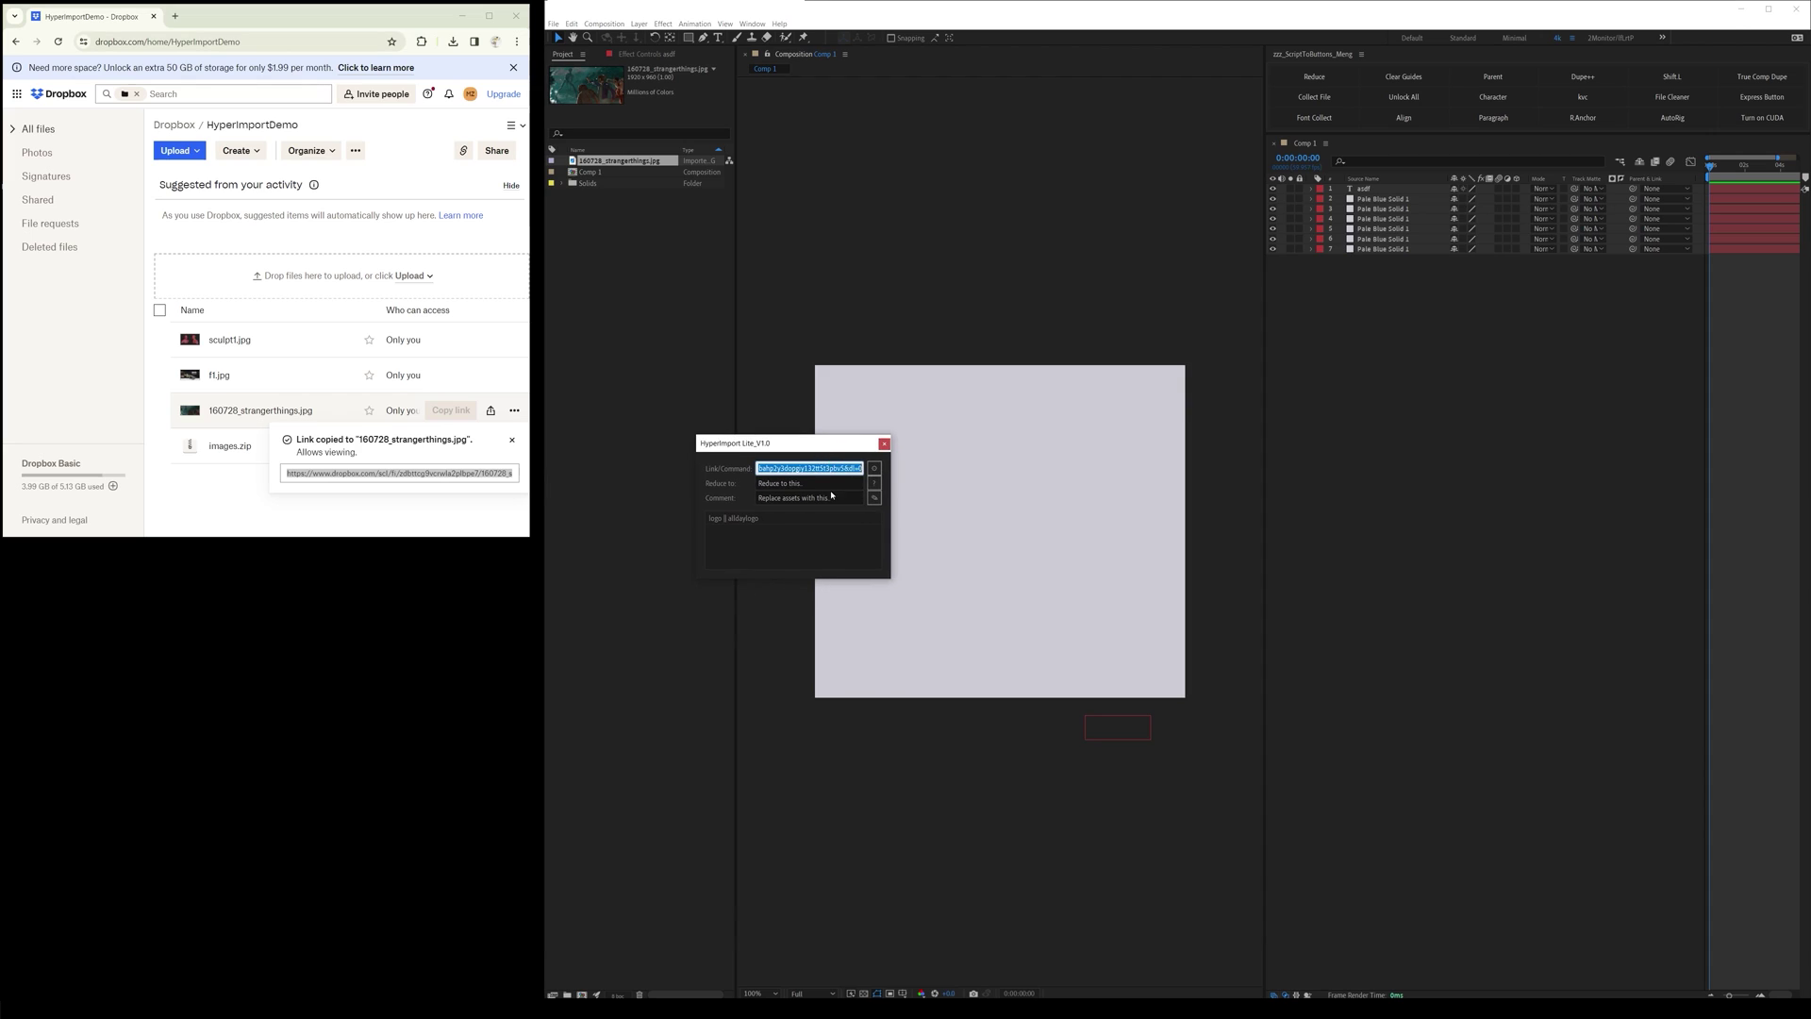
# - Run HyperImport on the pasted Dropbox link to download the image into the project, and select the imported footage
pyautogui.click(821, 468)
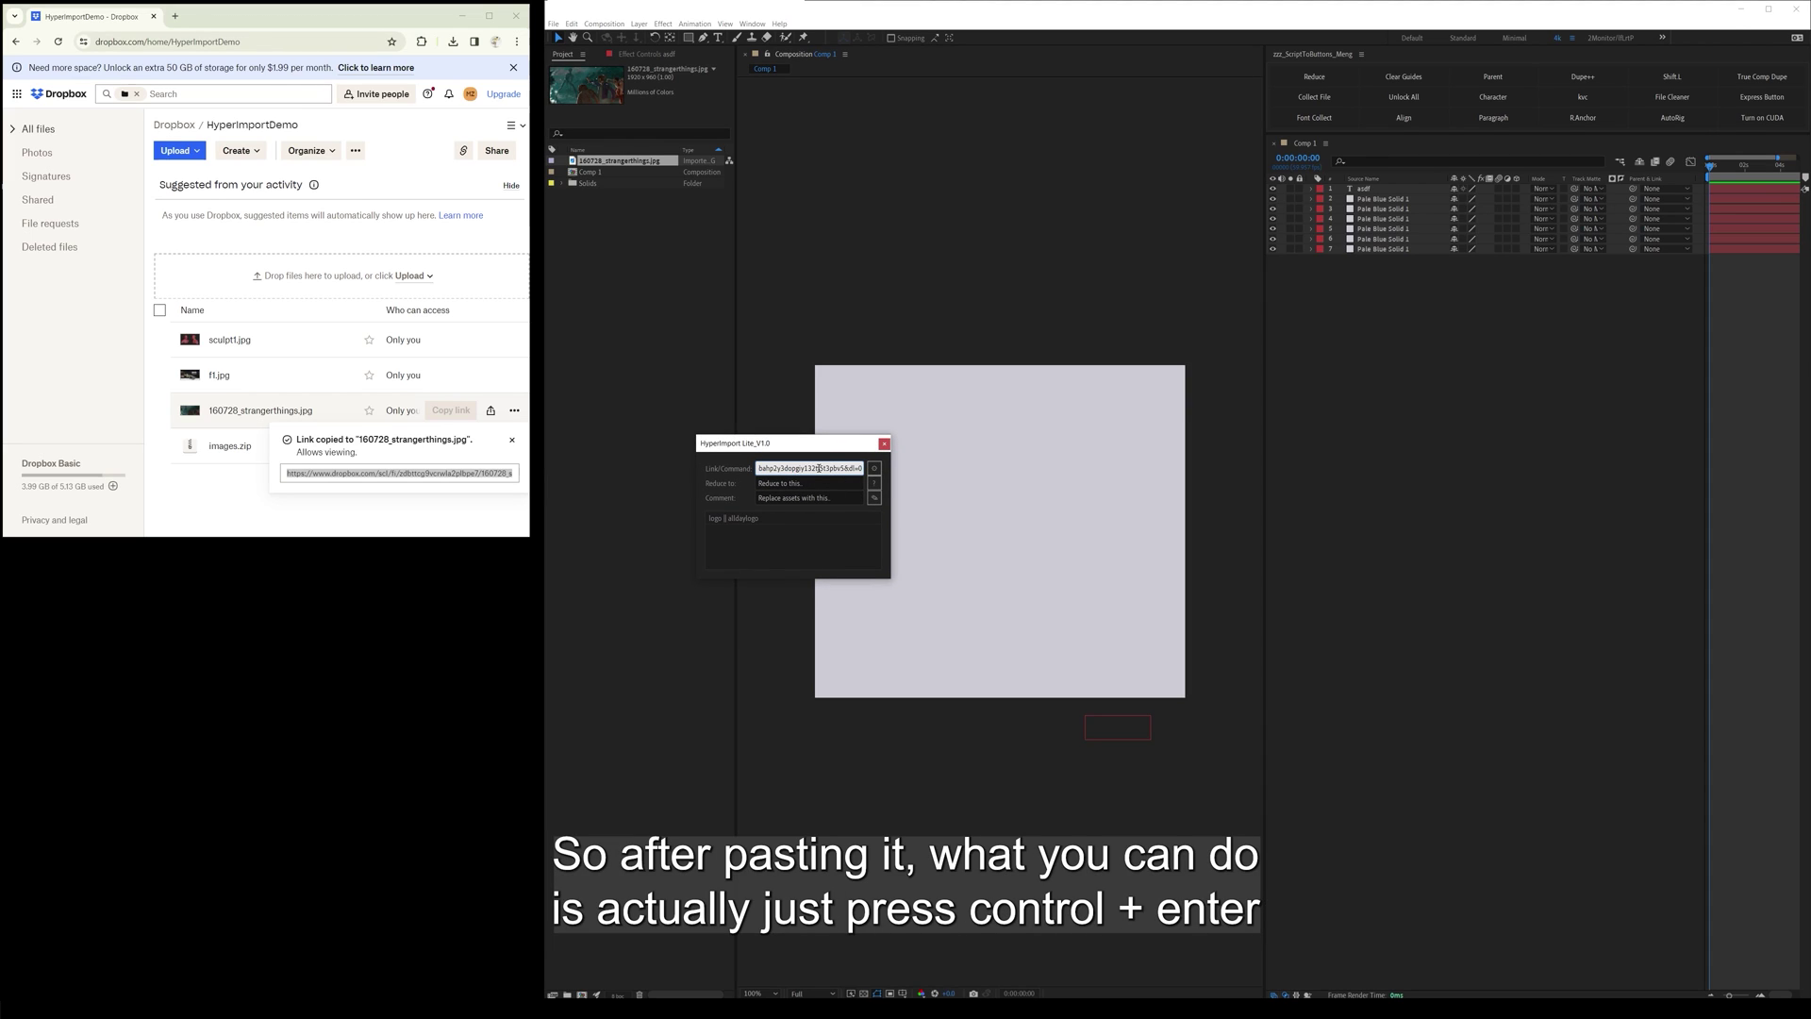
pyautogui.hotkey('ctrl', 'Return')
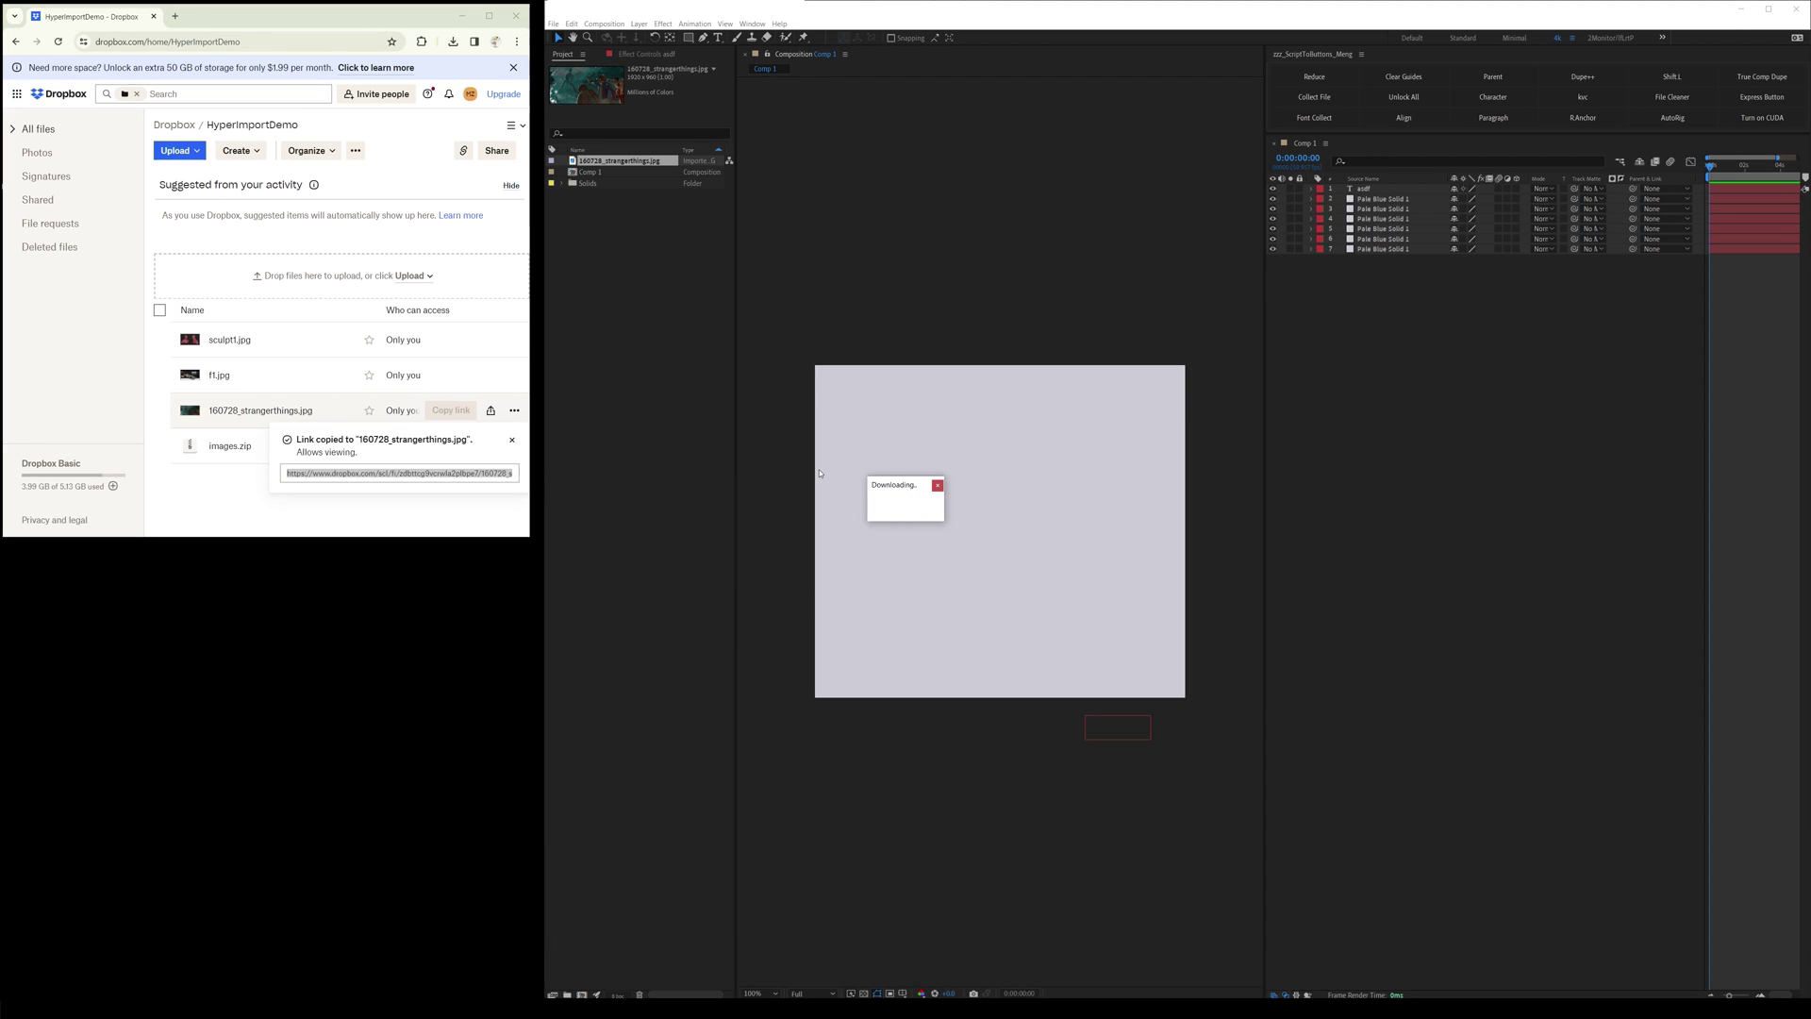
pyautogui.click(703, 259)
pyautogui.click(634, 172)
pyautogui.click(635, 162)
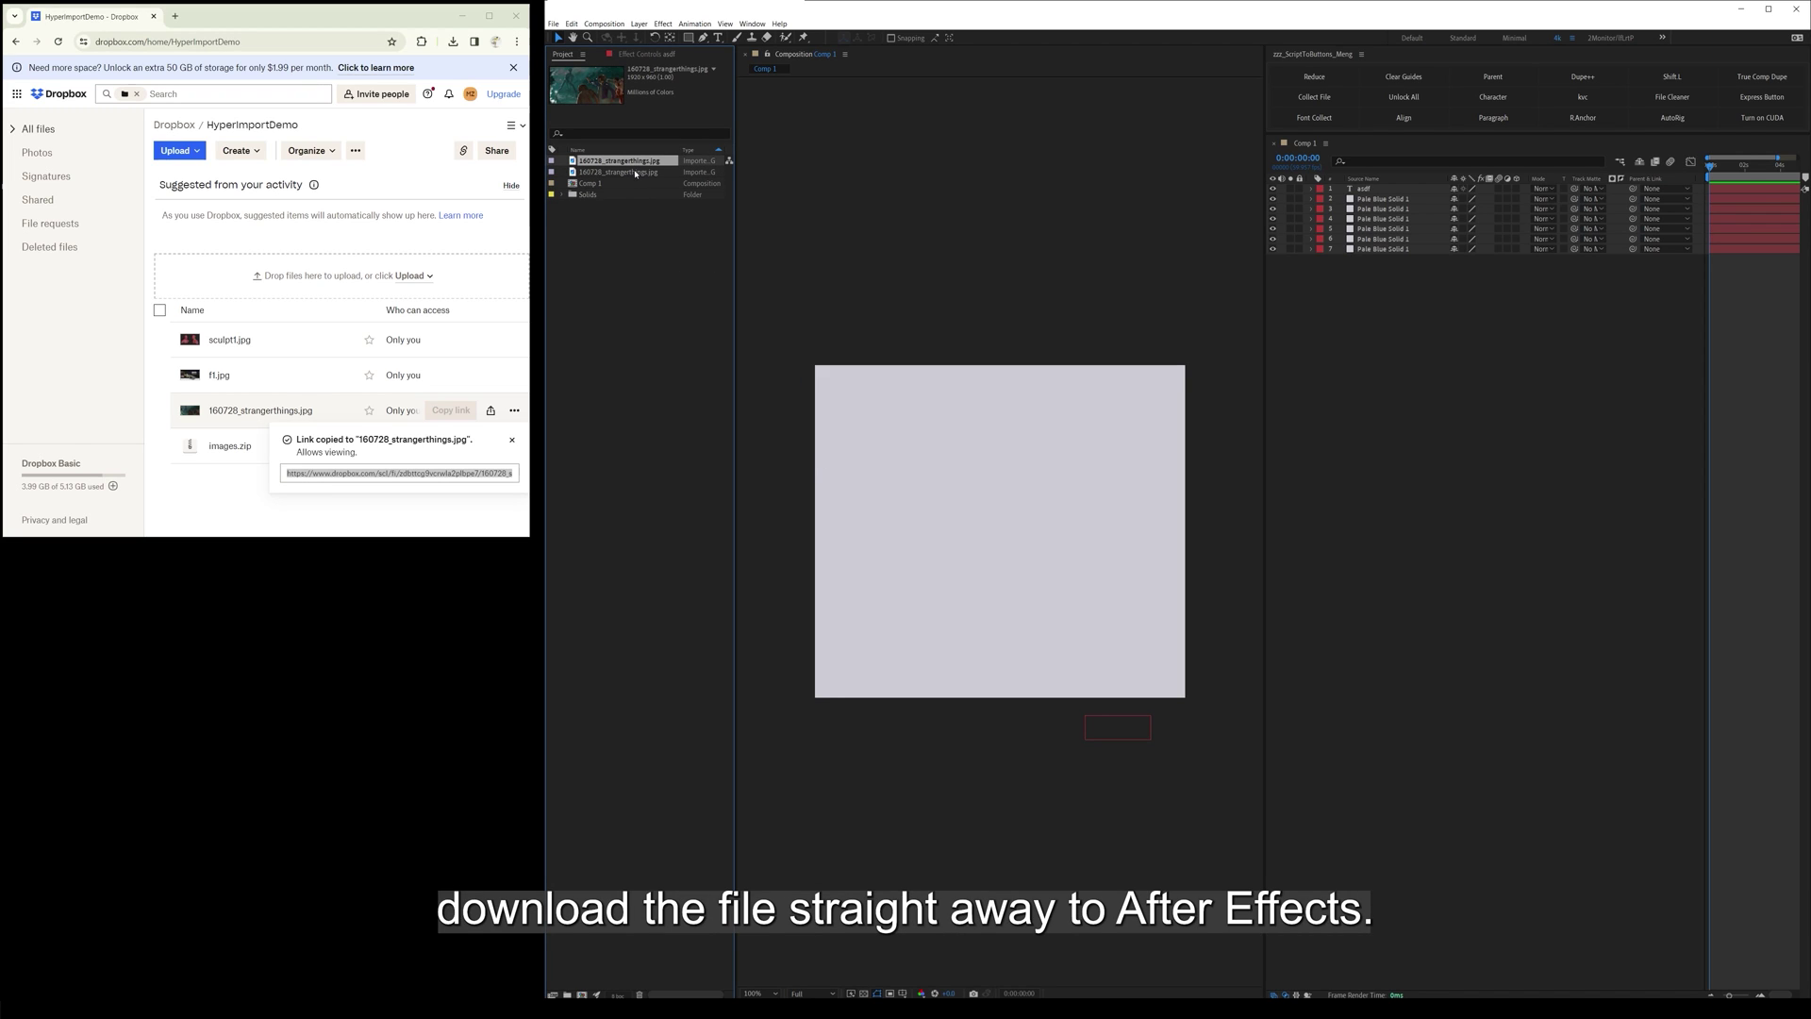
# - Delete both 160728_strangerthings.jpg items from the project, and dismiss the link notice in Dropbox
pyautogui.click(635, 172)
pyautogui.keyDown('shift'); pyautogui.click(651, 162); pyautogui.keyUp('shift')
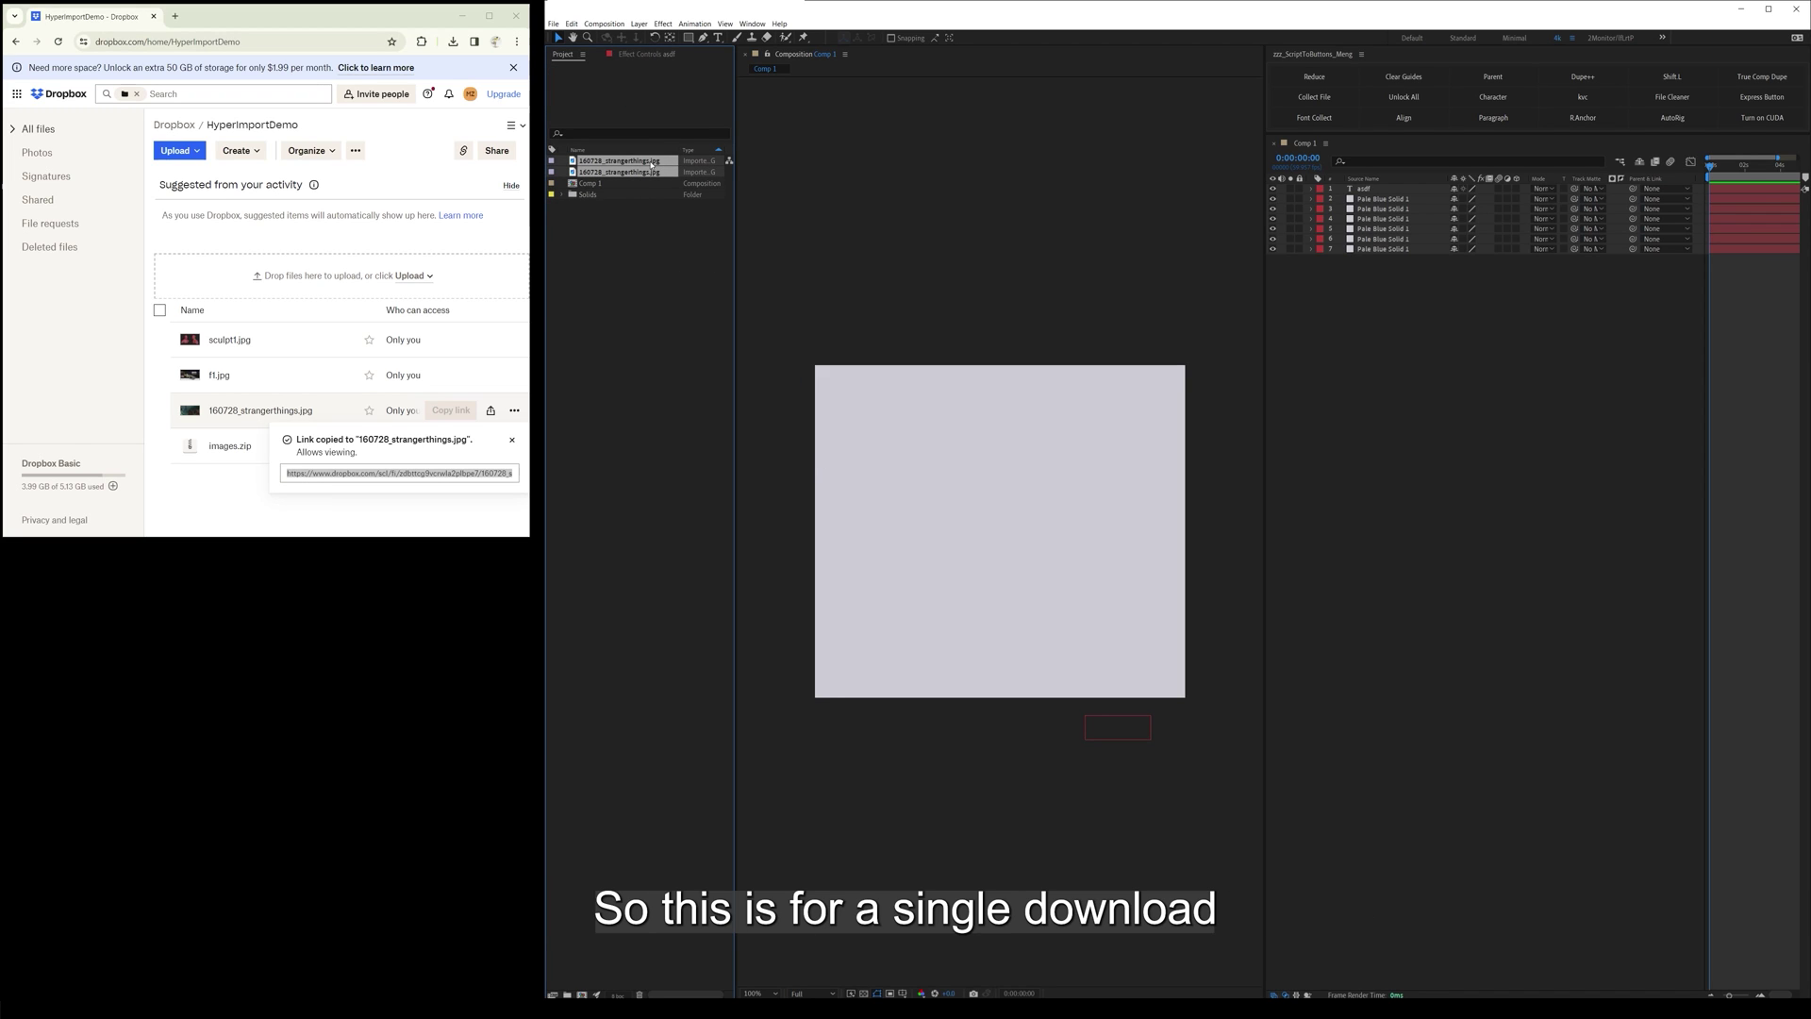
pyautogui.press('Delete')
pyautogui.press('Return')
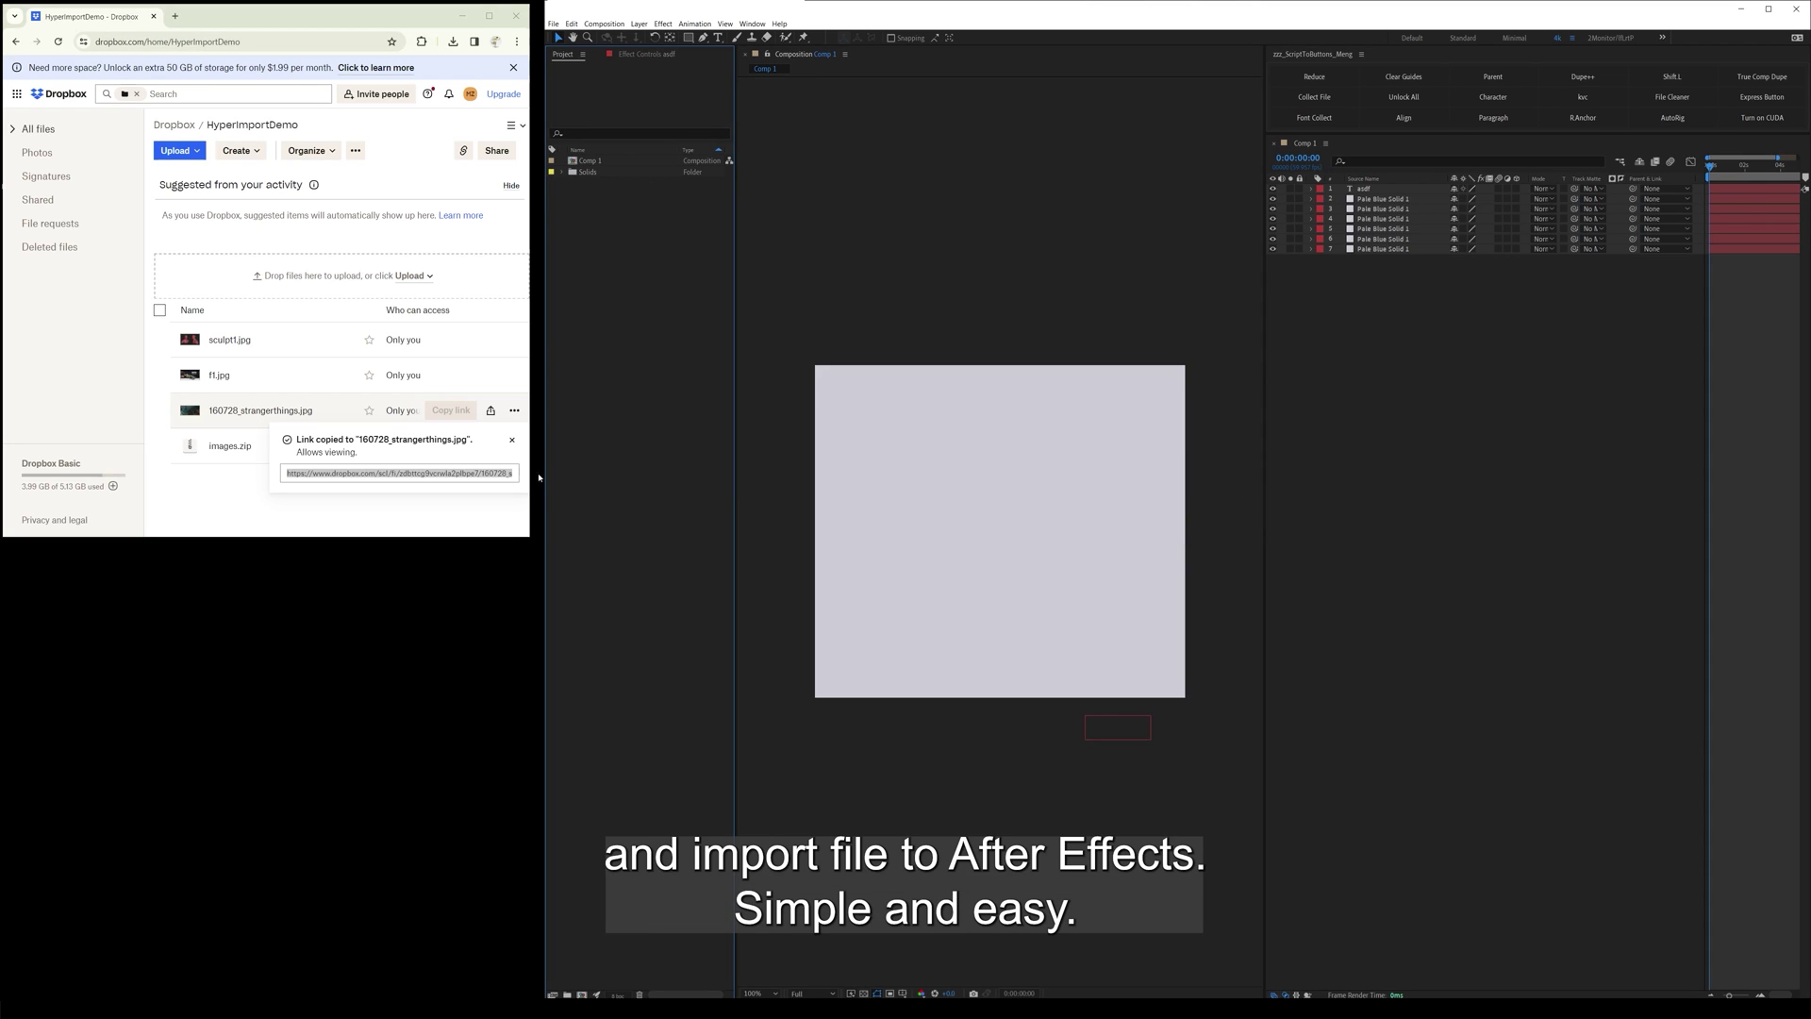
pyautogui.click(513, 440)
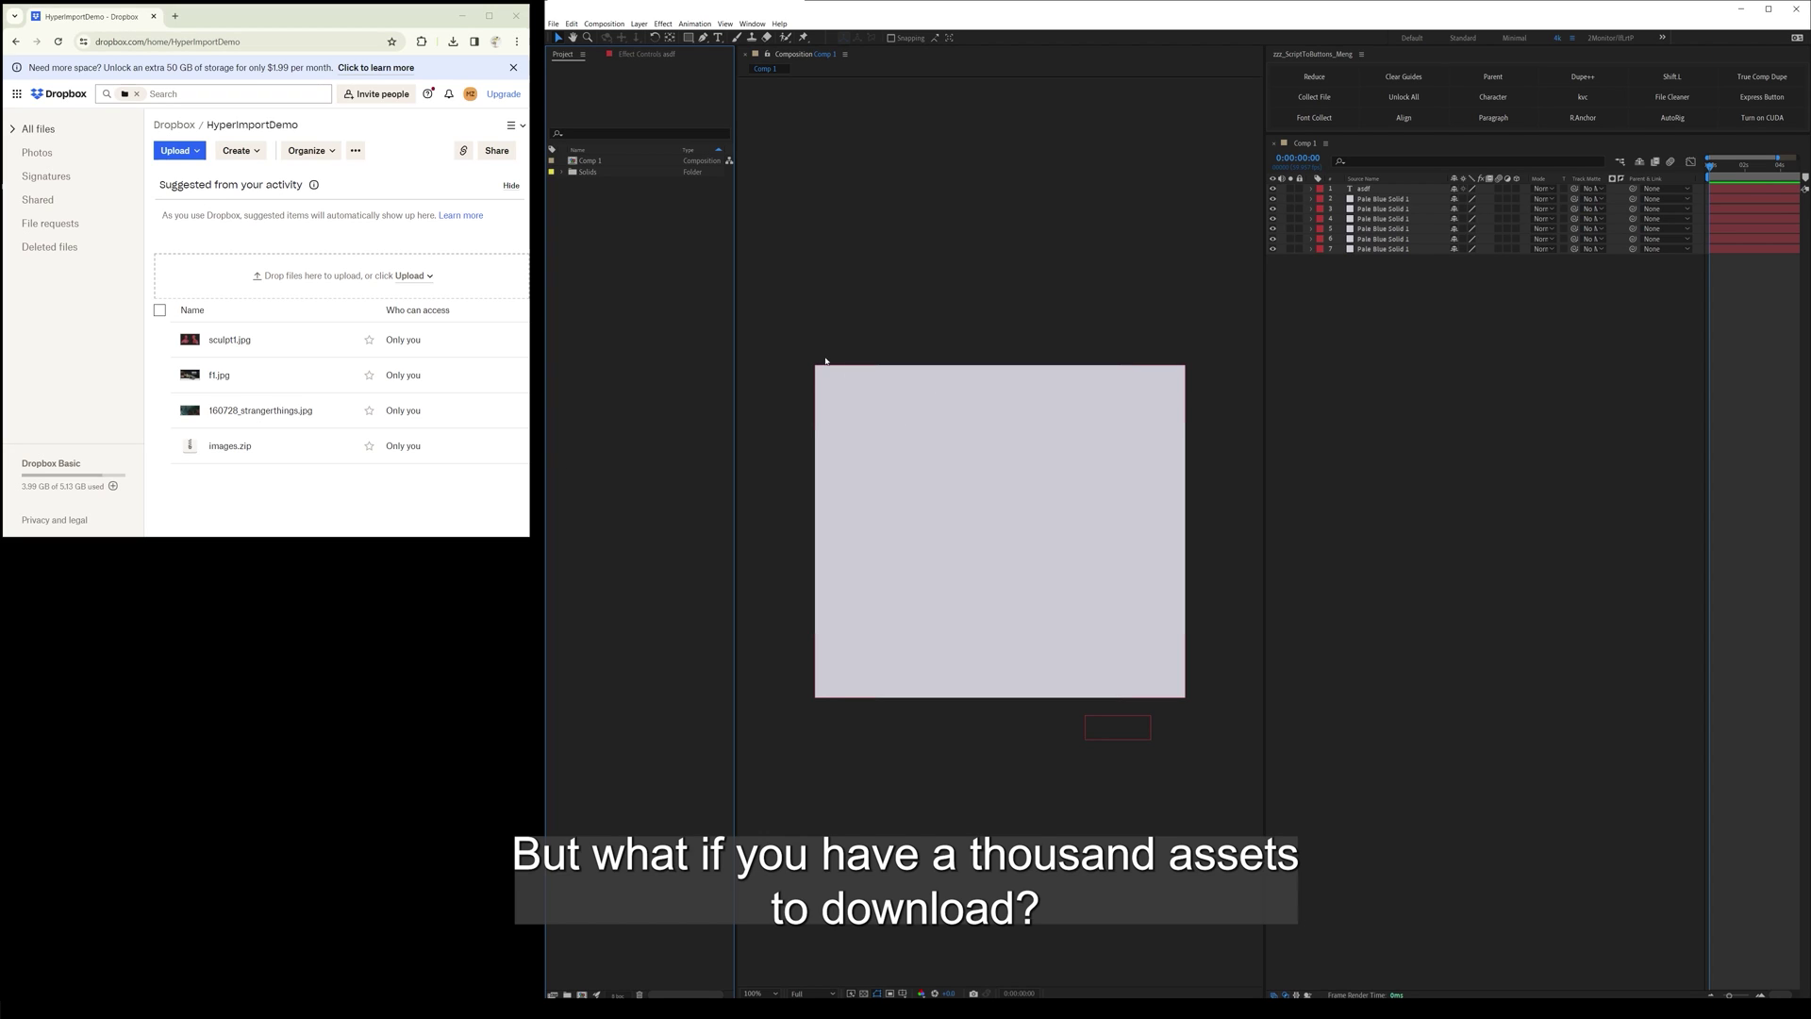
# - Run HyperImport's dlall command on images.csv and import all the found footage into the After Effects project
pyautogui.click(1003, 279)
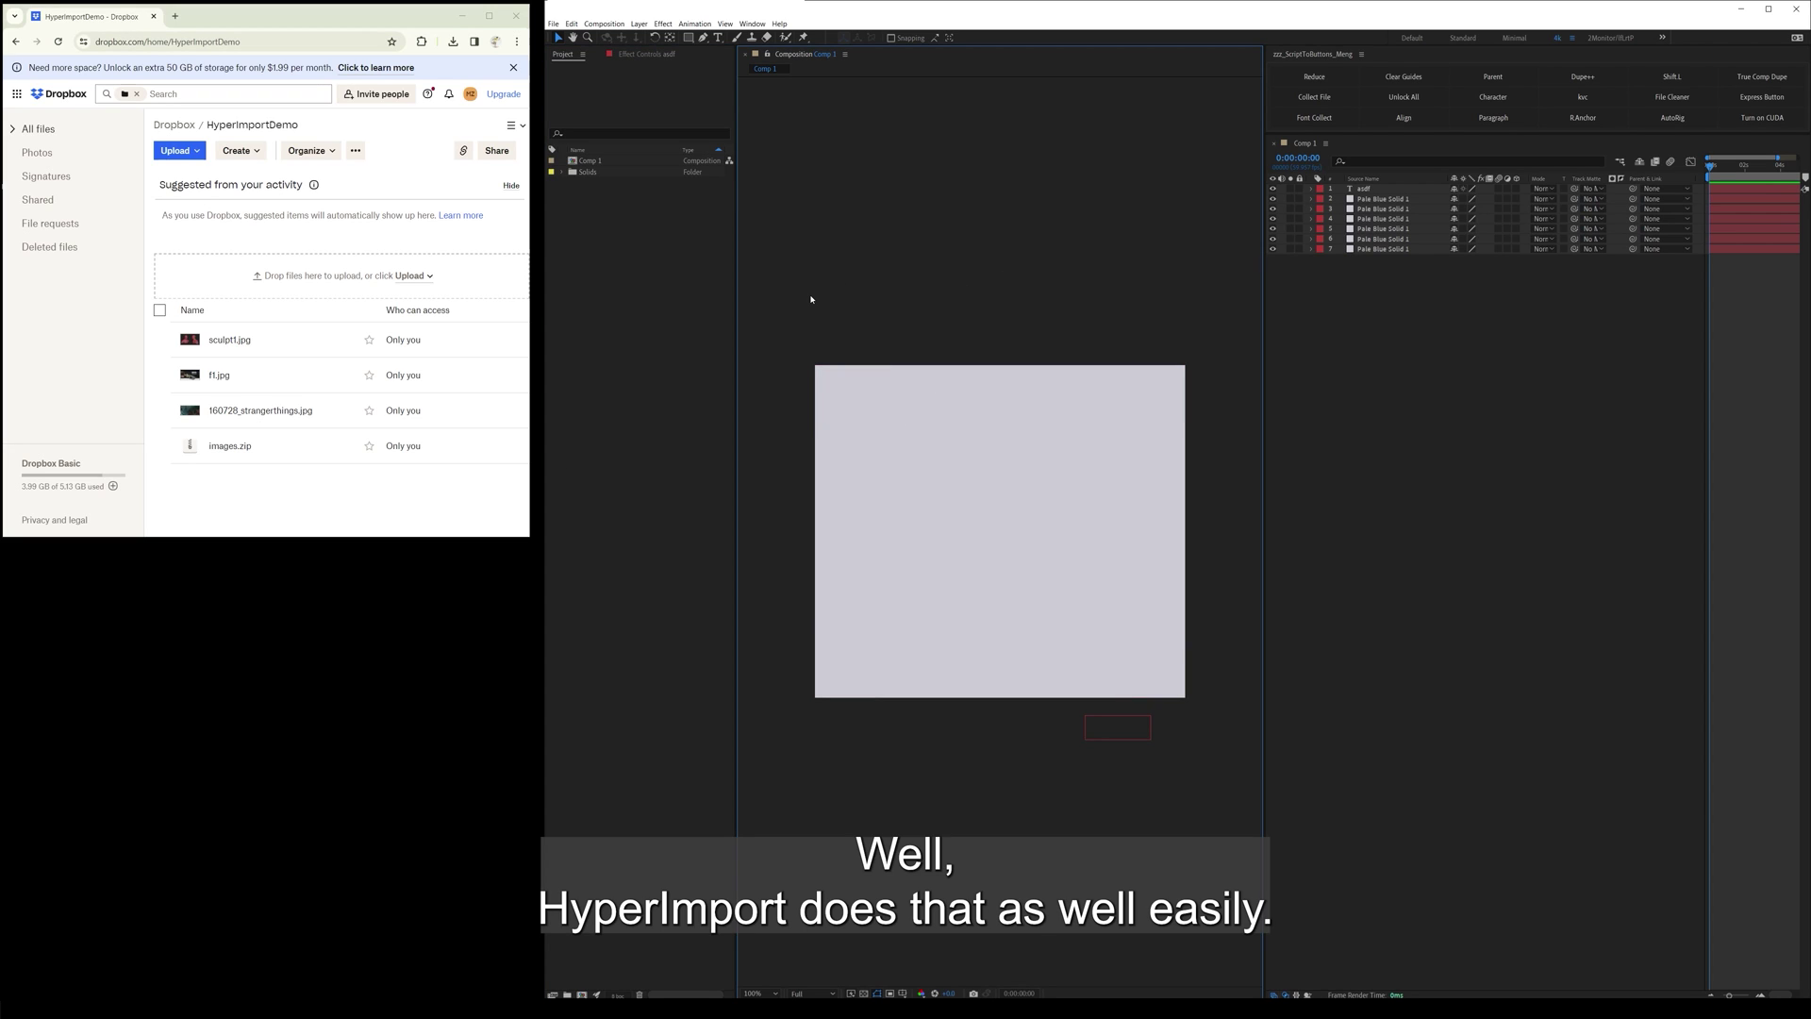
pyautogui.hotkey('ctrl', 'shift', 'i')
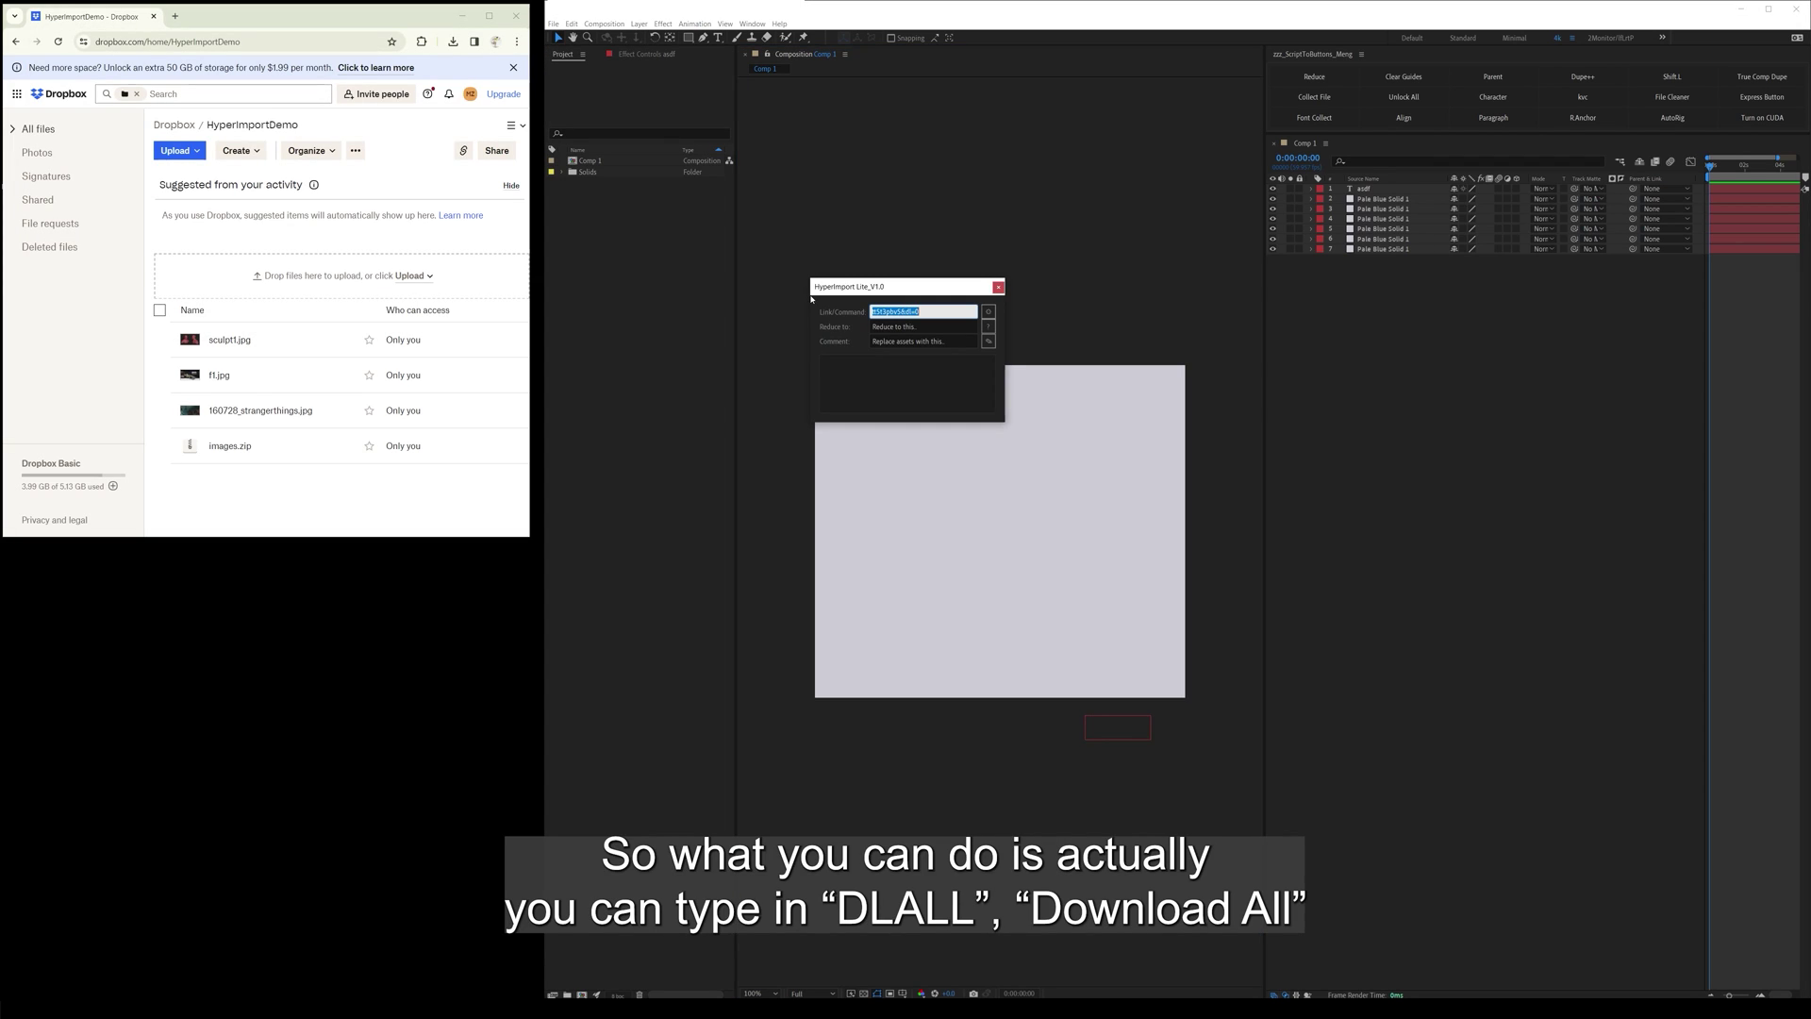
pyautogui.write('dlall')
pyautogui.doubleClick(876, 366)
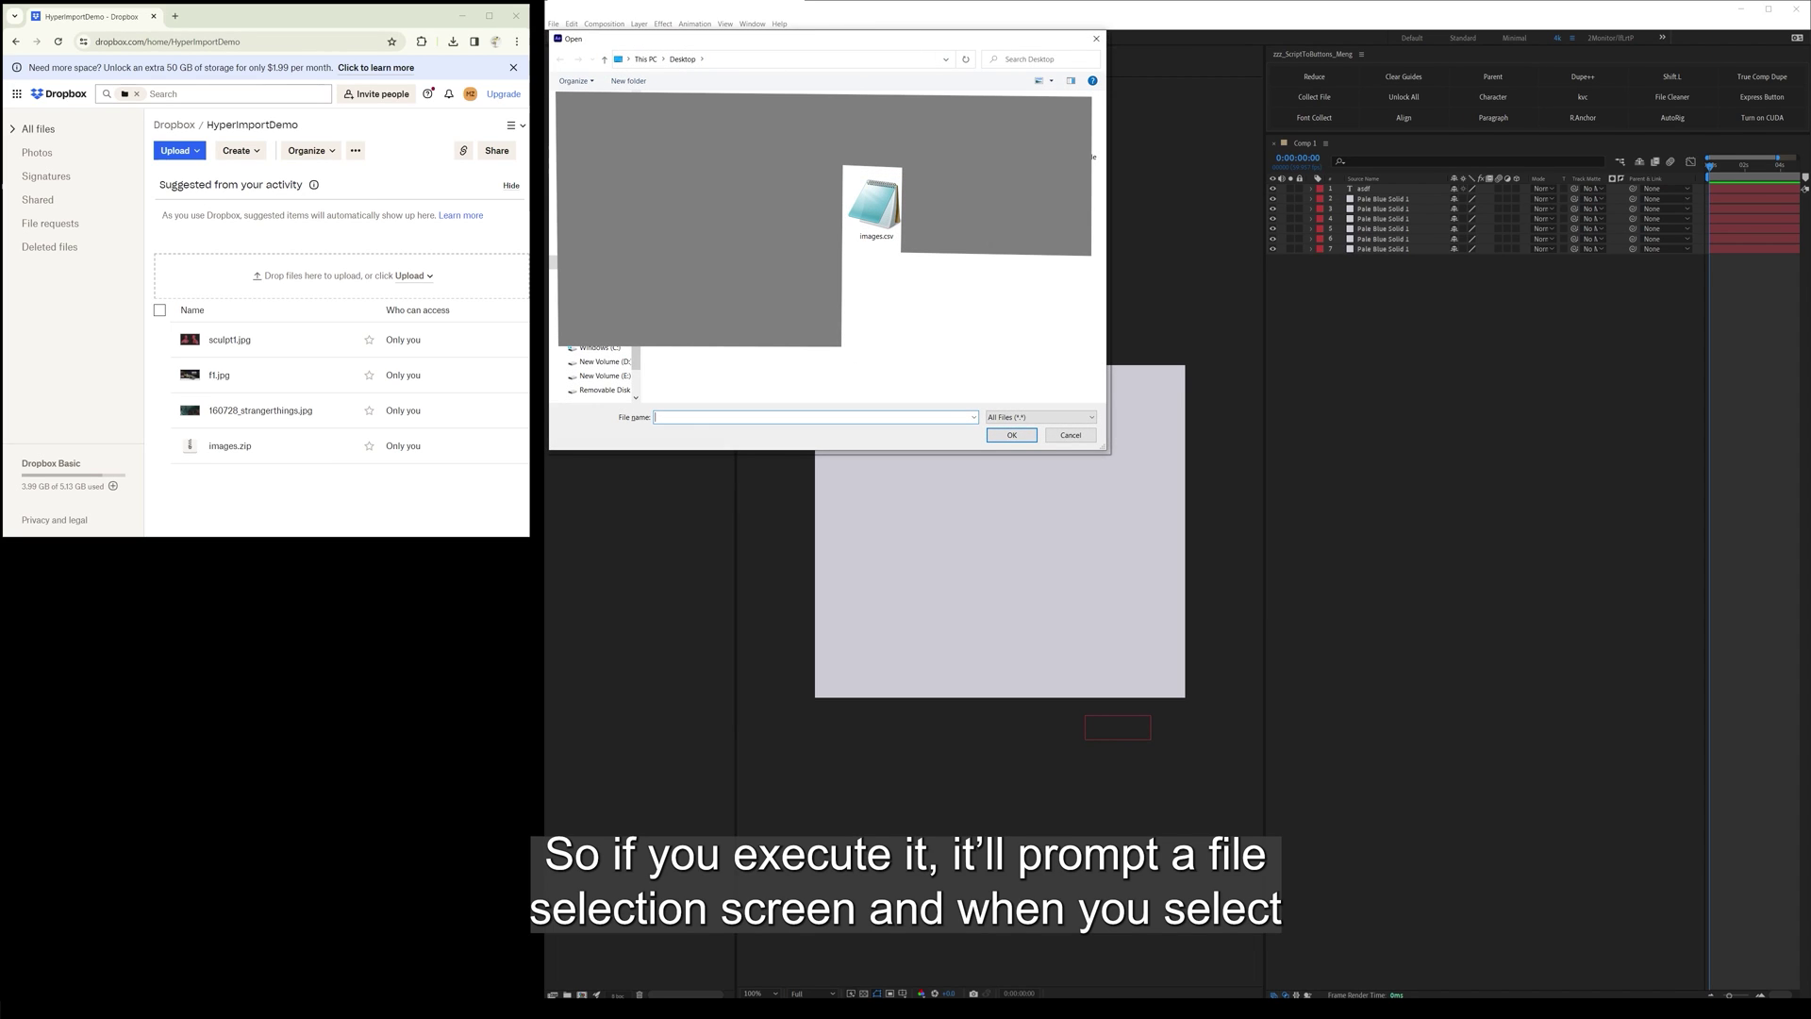
pyautogui.click(885, 230)
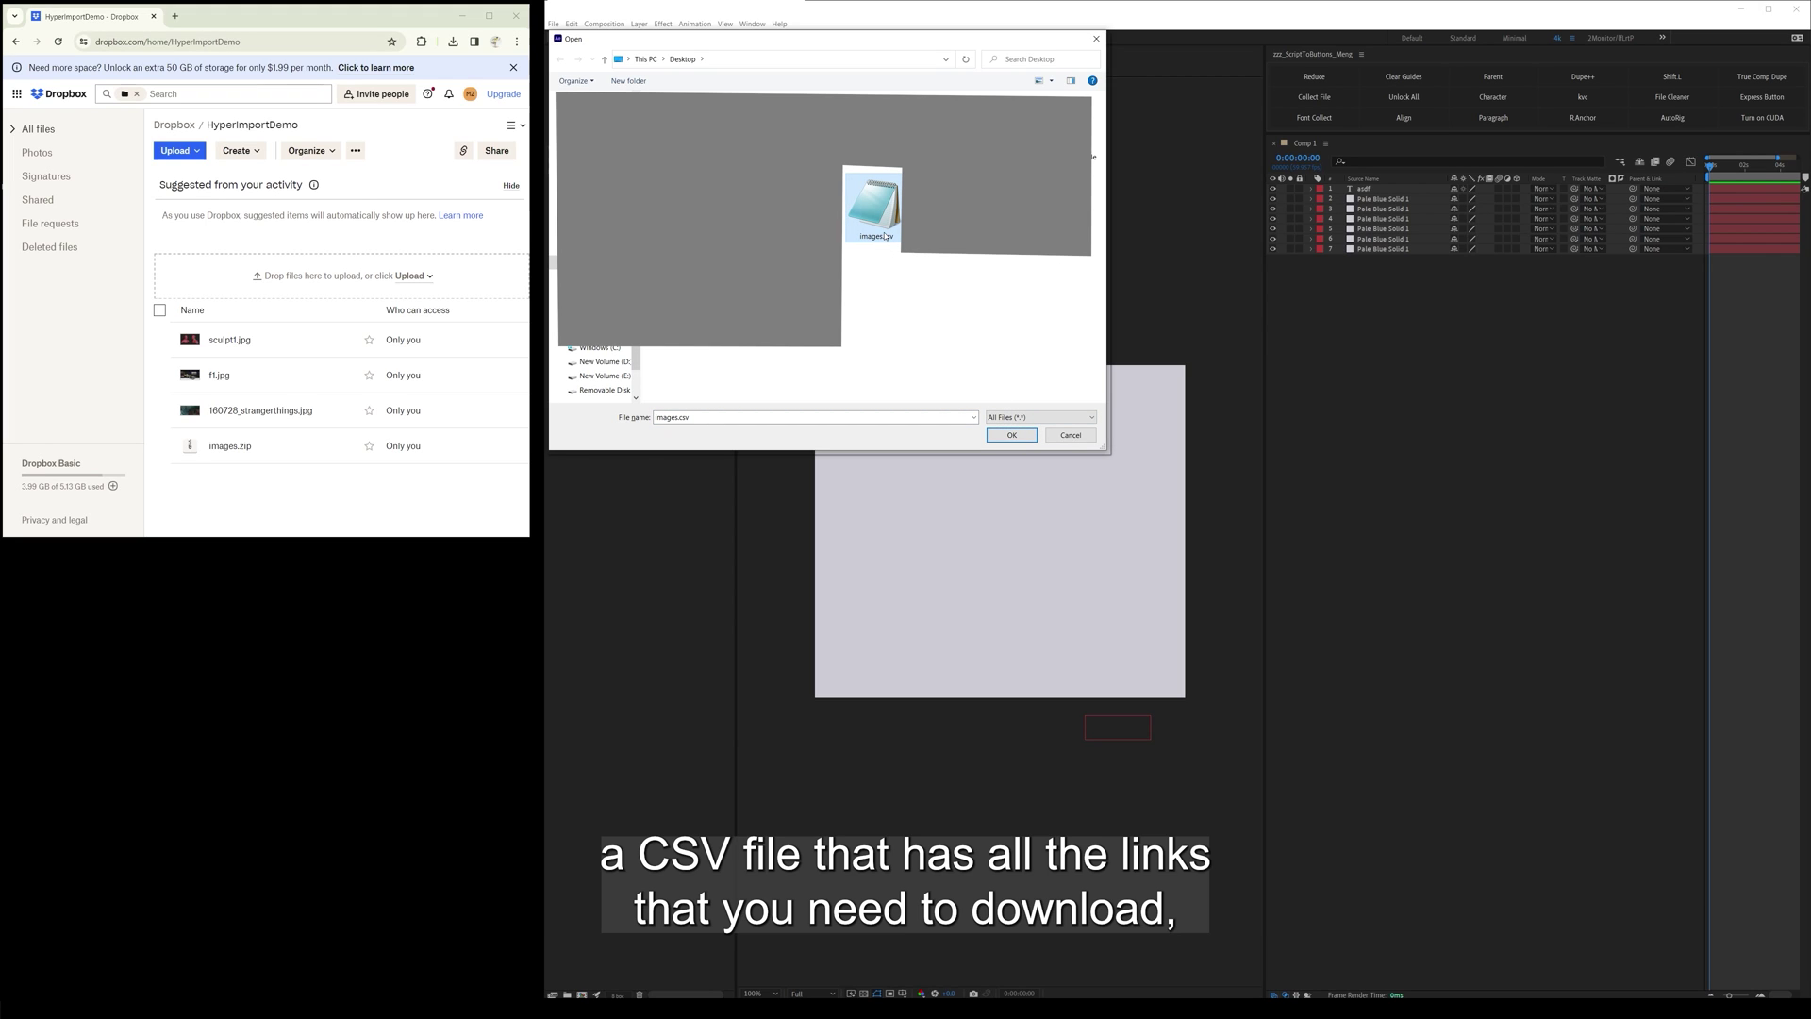
pyautogui.click(1015, 436)
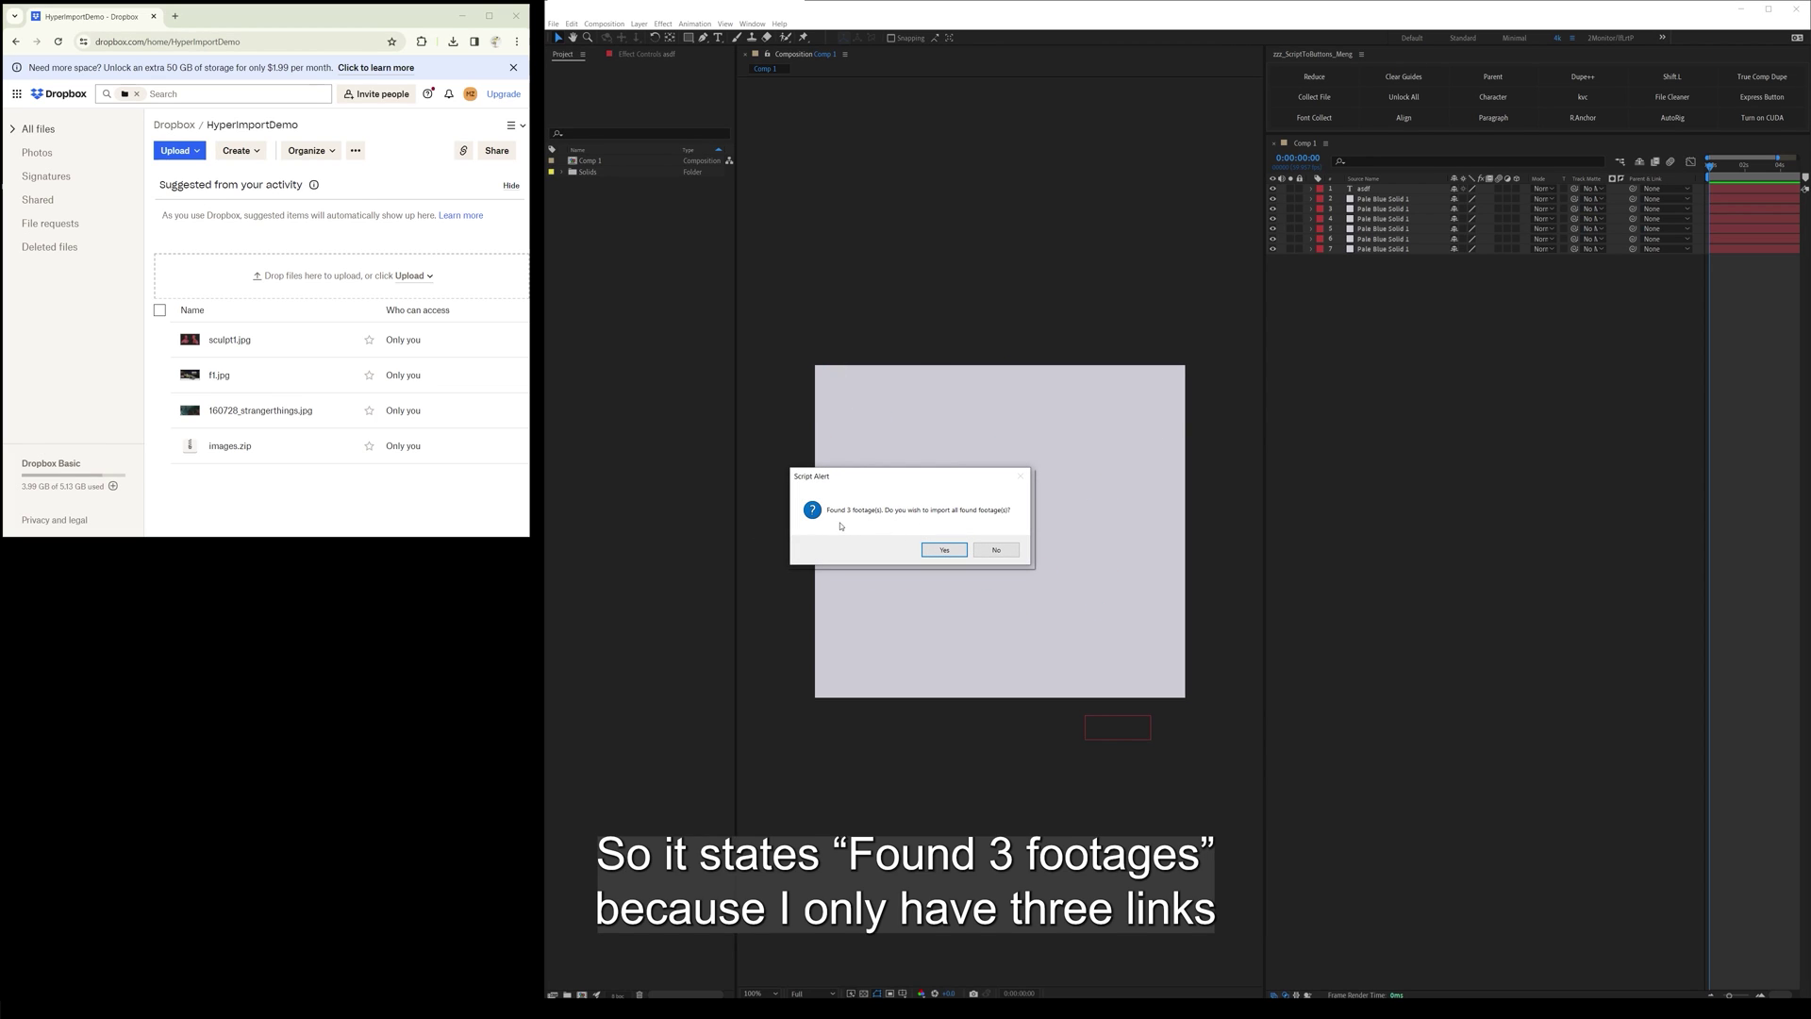
pyautogui.click(945, 553)
# - Preview the images imported from the CSV links in the project, and undo their import
pyautogui.click(641, 233)
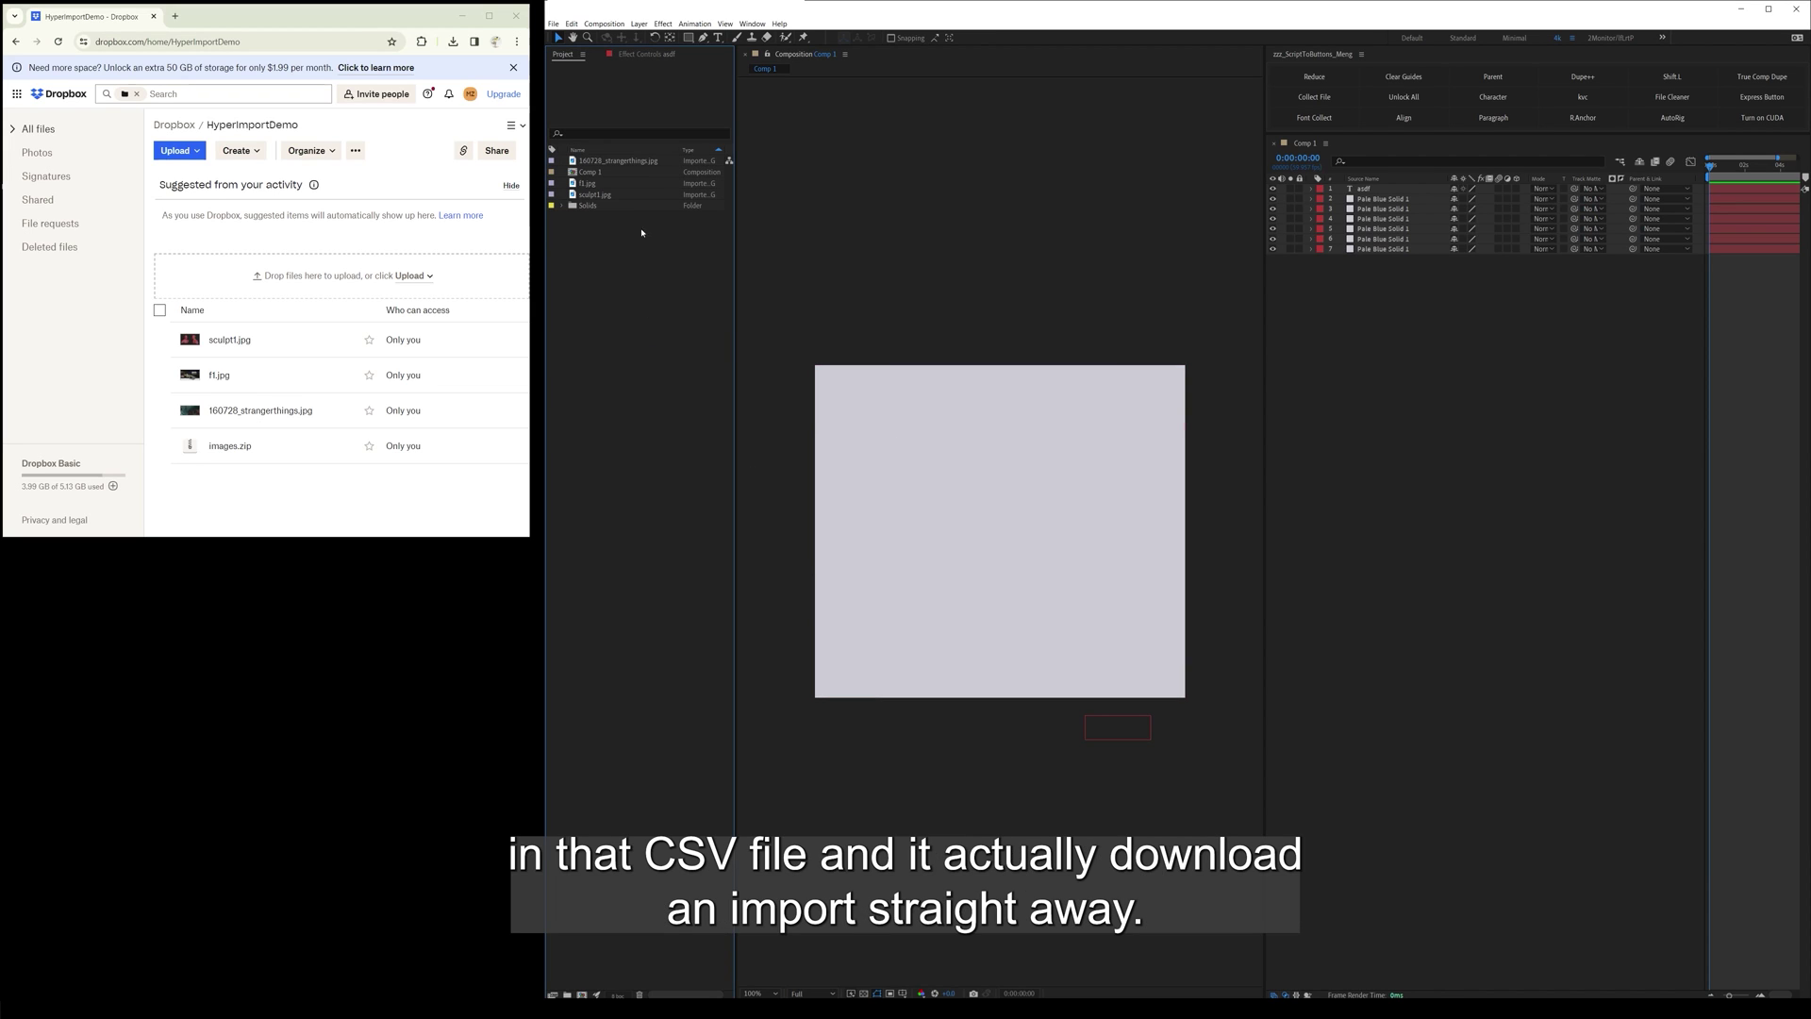
pyautogui.click(620, 162)
pyautogui.click(608, 183)
pyautogui.click(600, 195)
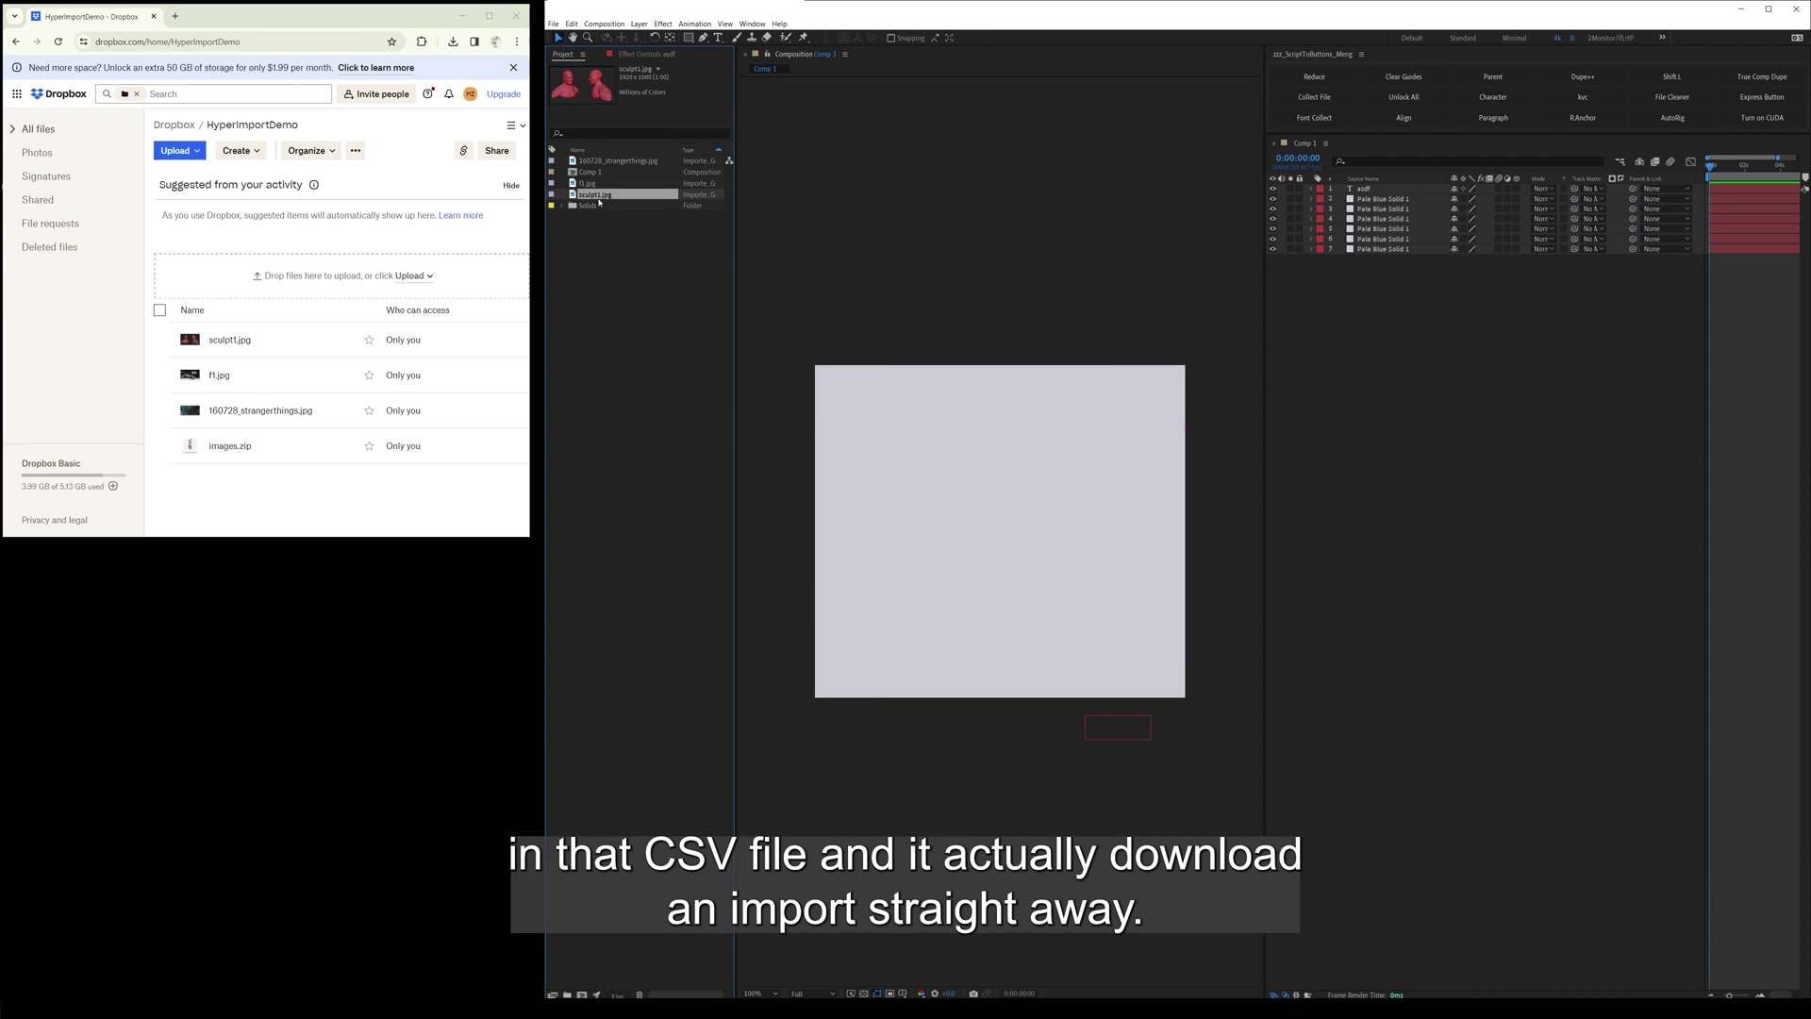
pyautogui.hotkey('ctrl', 'z')
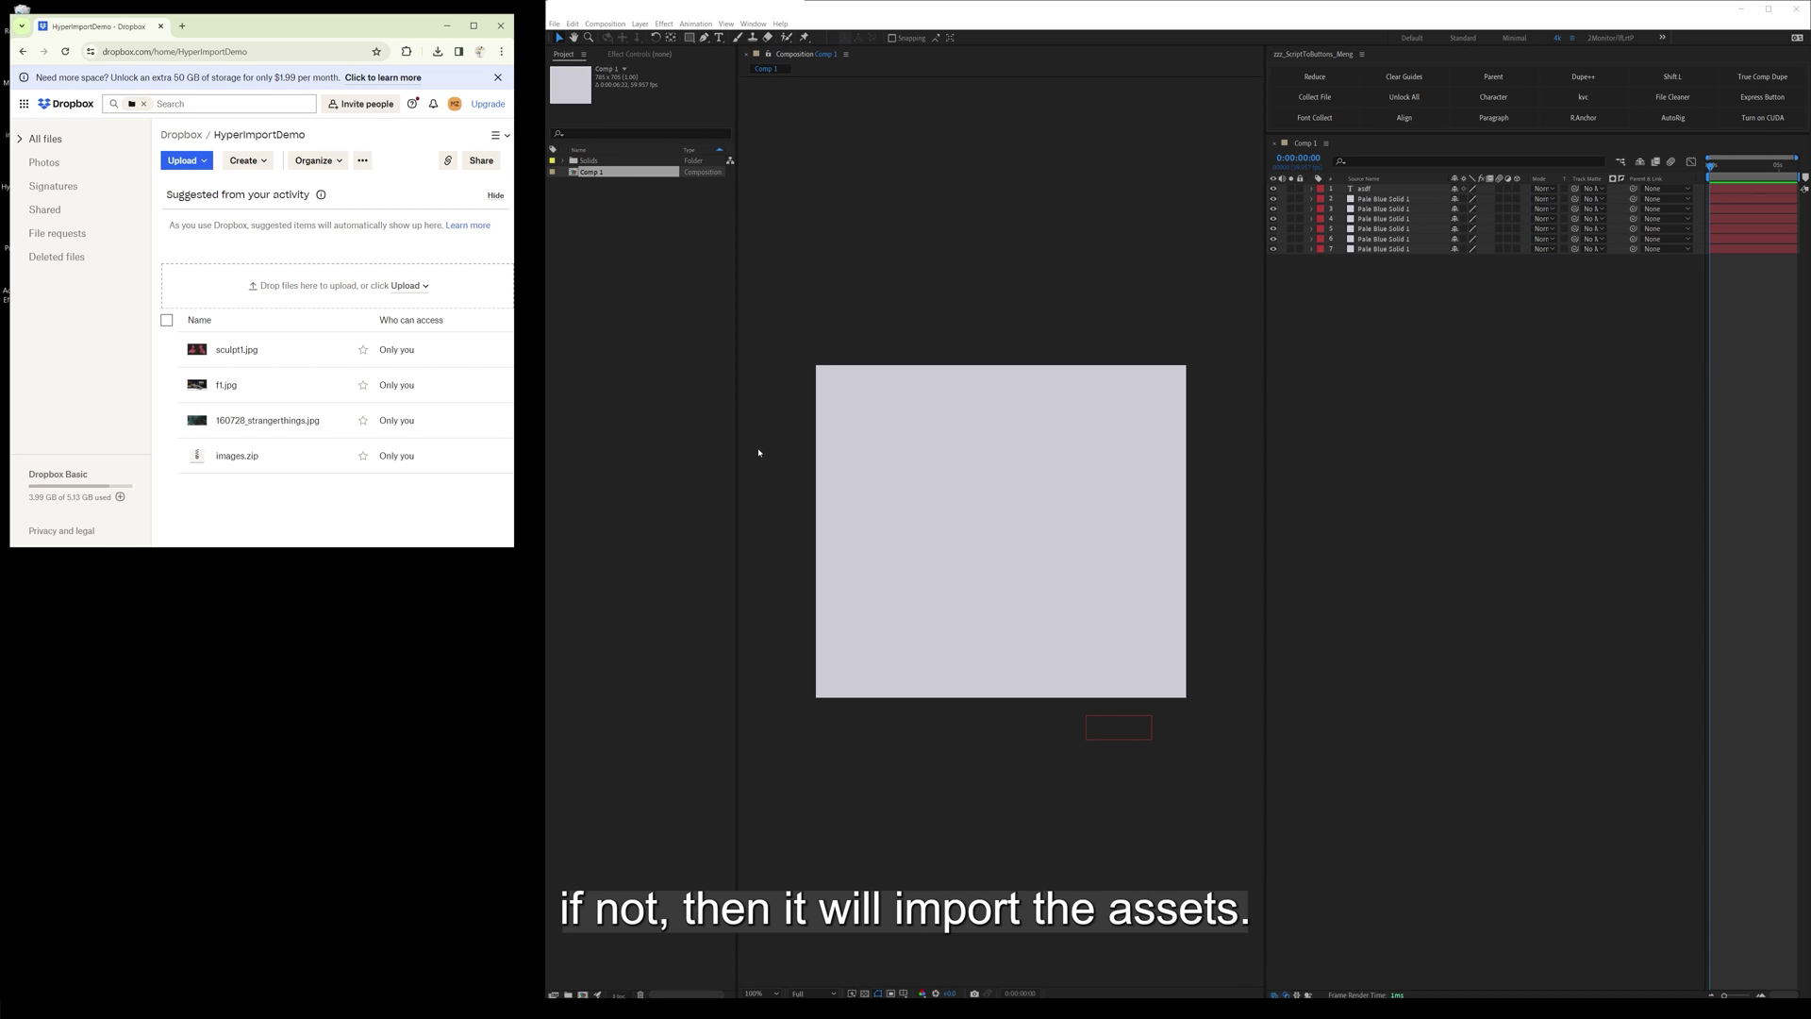
# - Copy the Dropbox link of images.zip and use HyperImport in After Effects to download the archive and import all its footage
pyautogui.moveTo(421, 462)
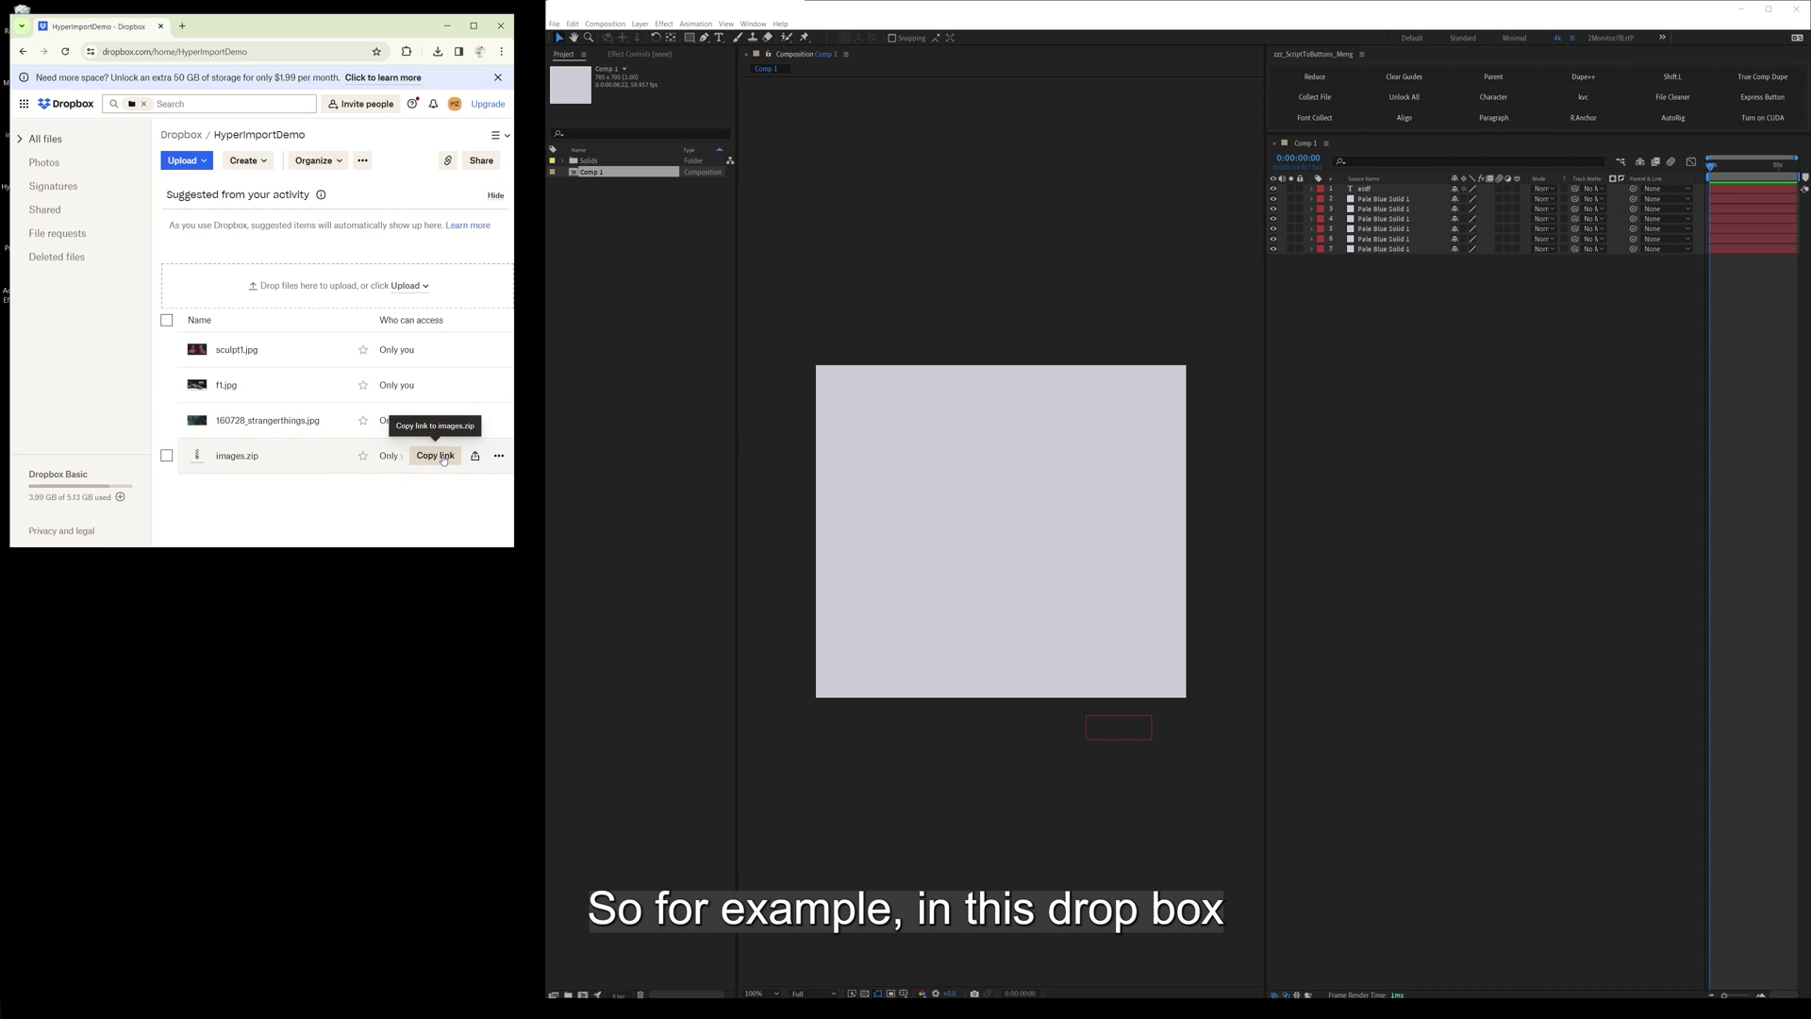
pyautogui.click(435, 455)
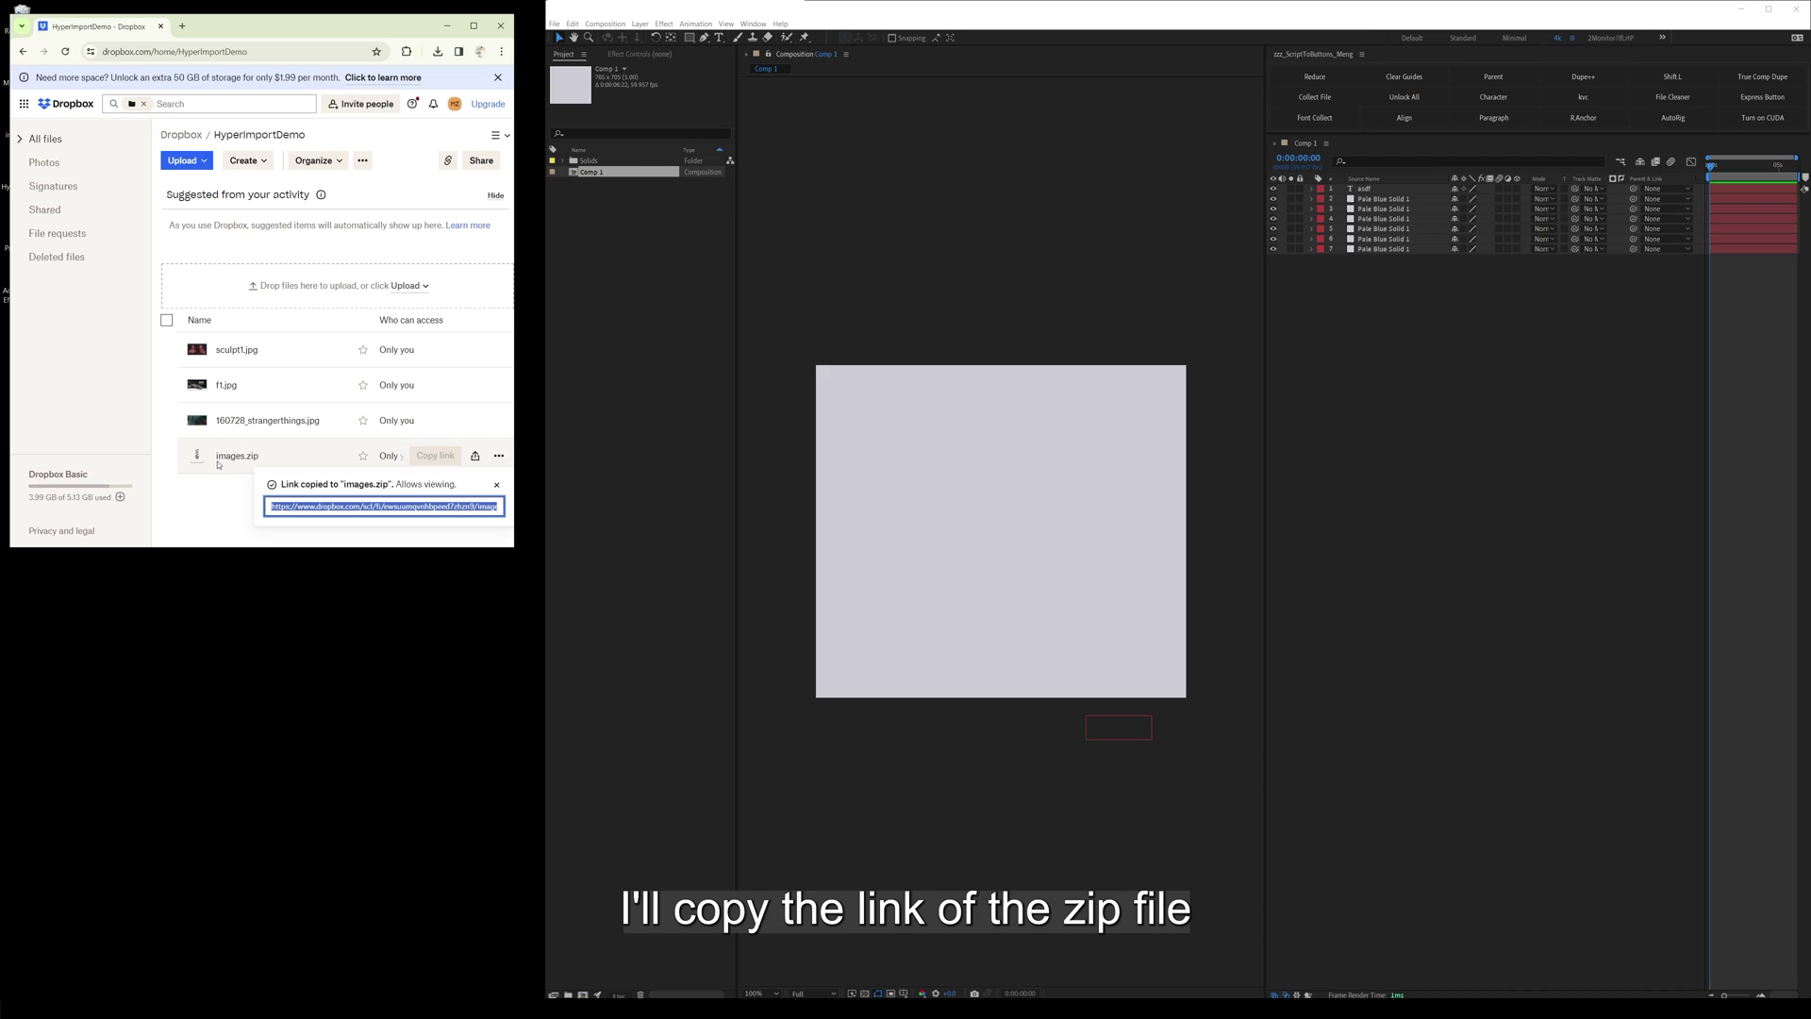
pyautogui.click(821, 298)
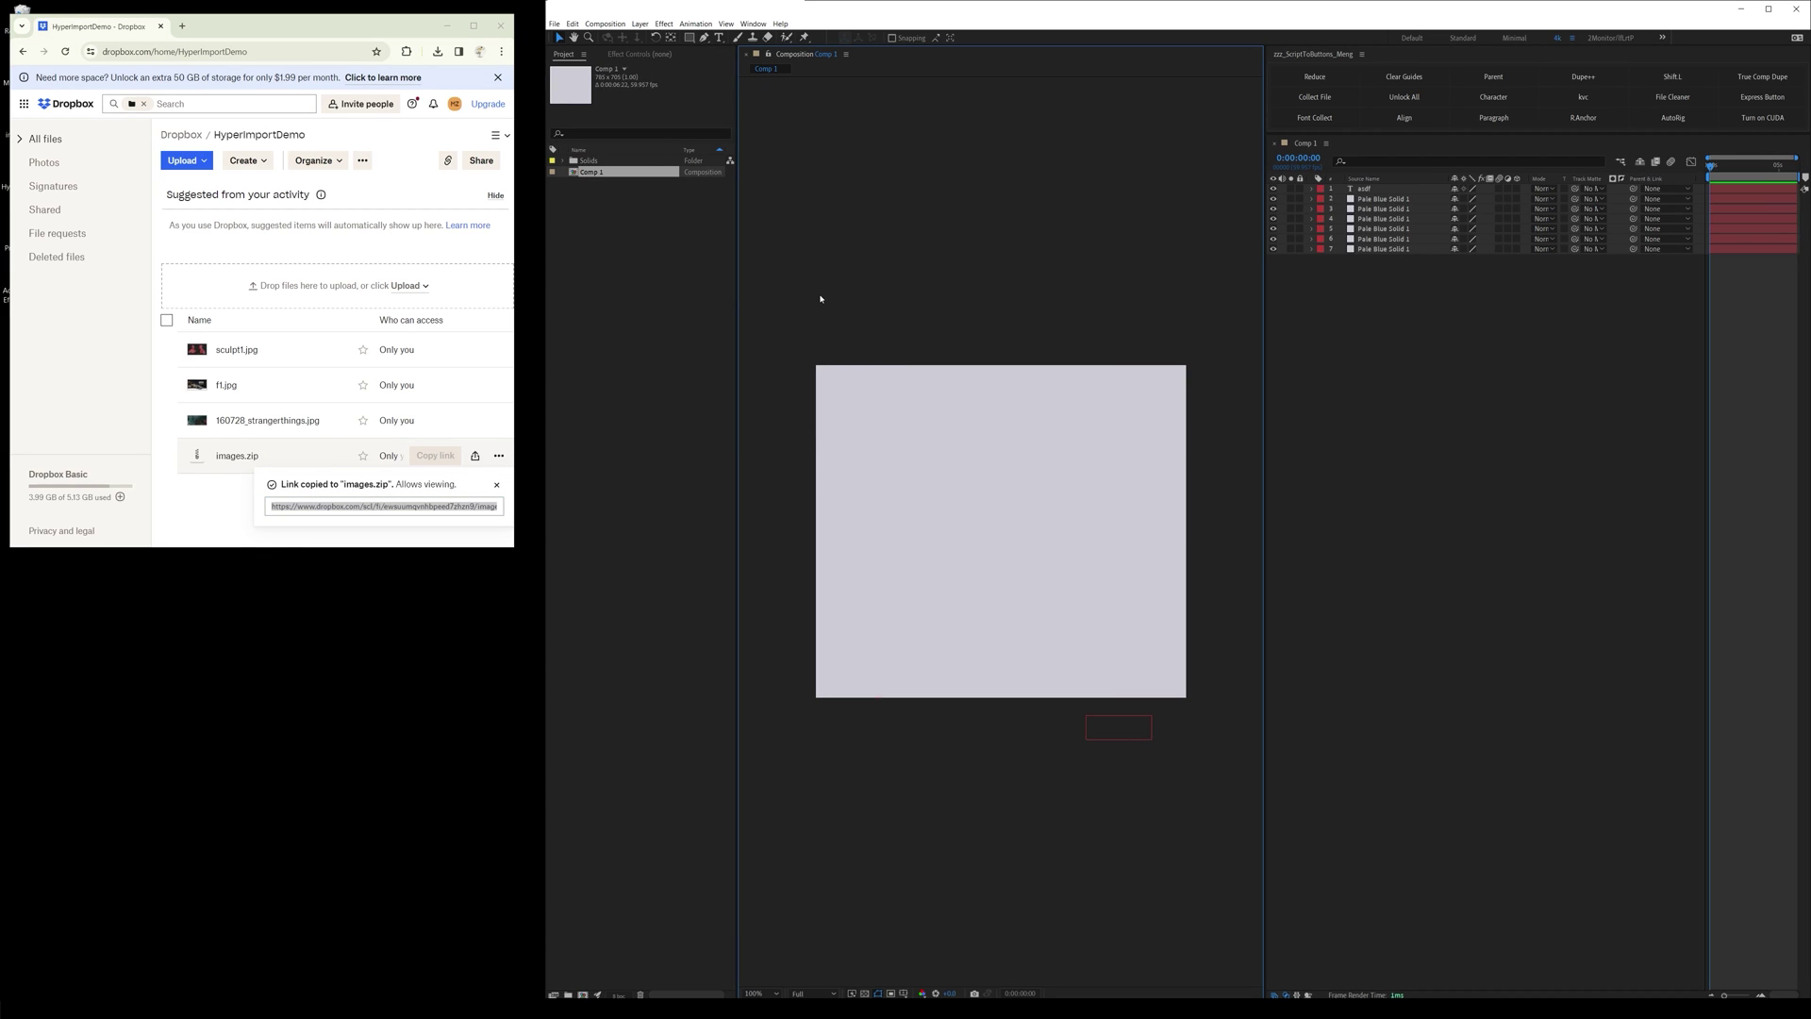
pyautogui.hotkey('ctrl', 'i')
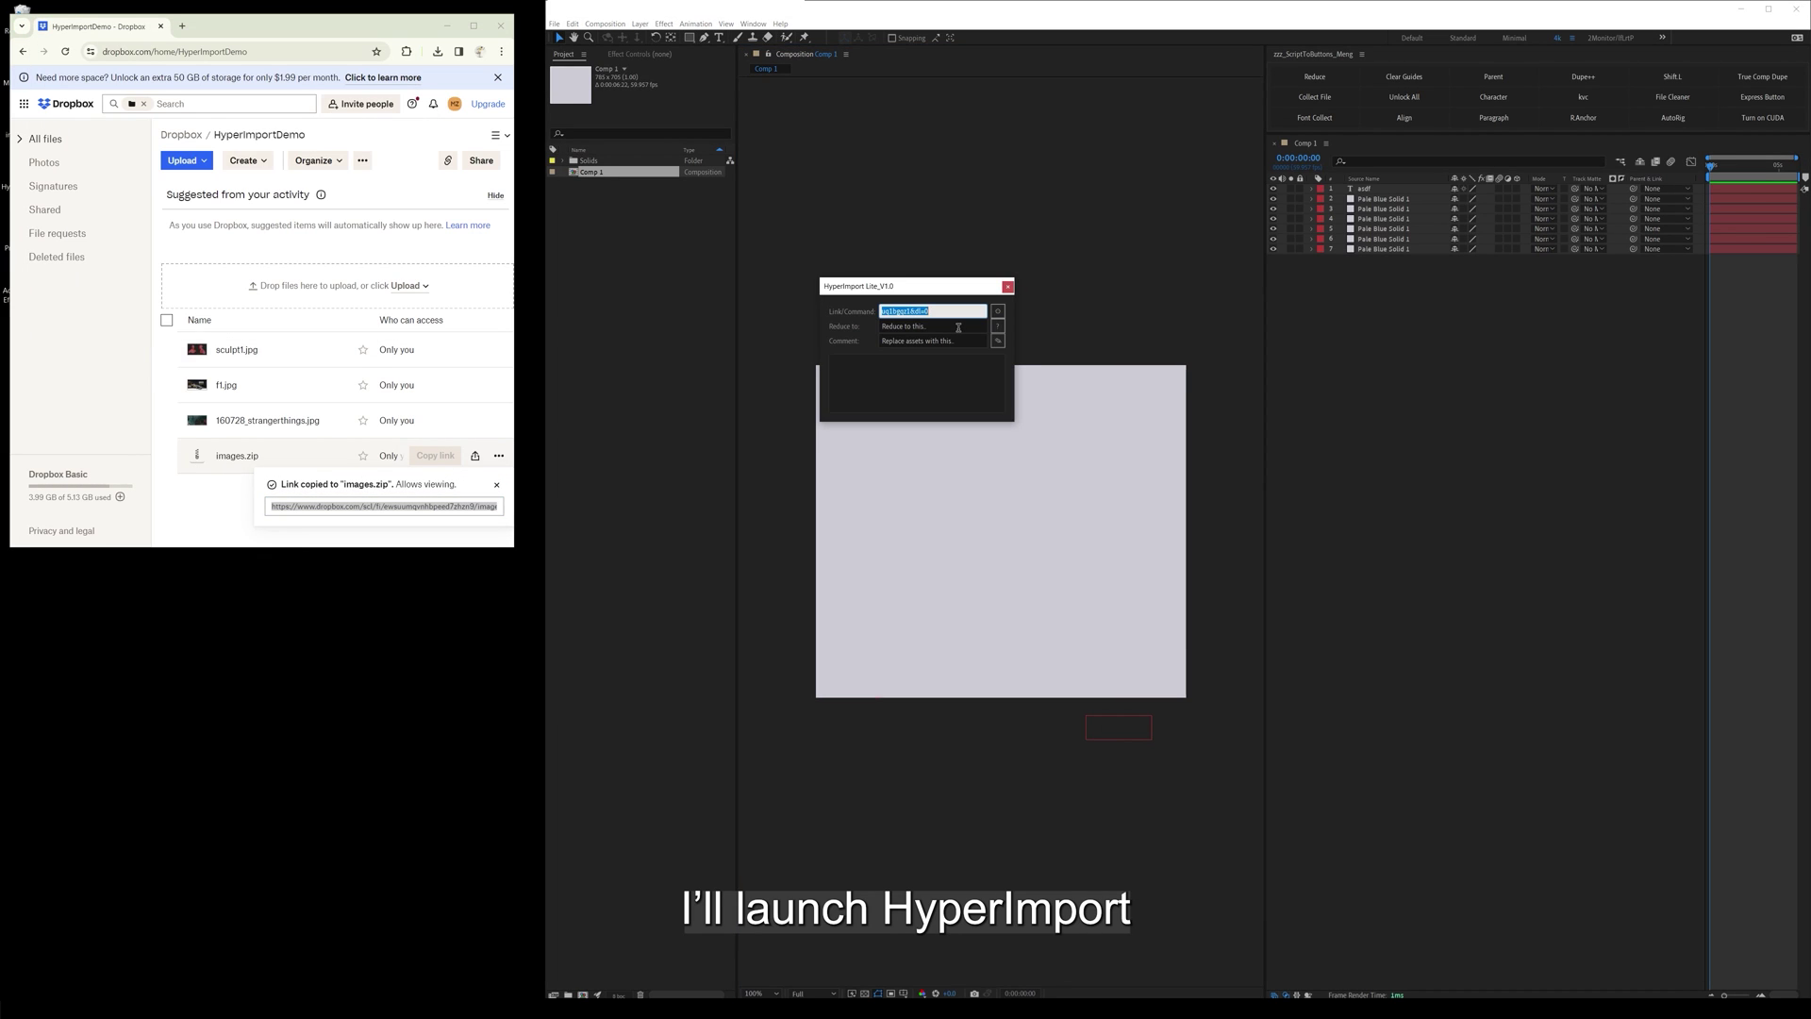
pyautogui.hotkey('ctrl', 'v')
pyautogui.press('Return')
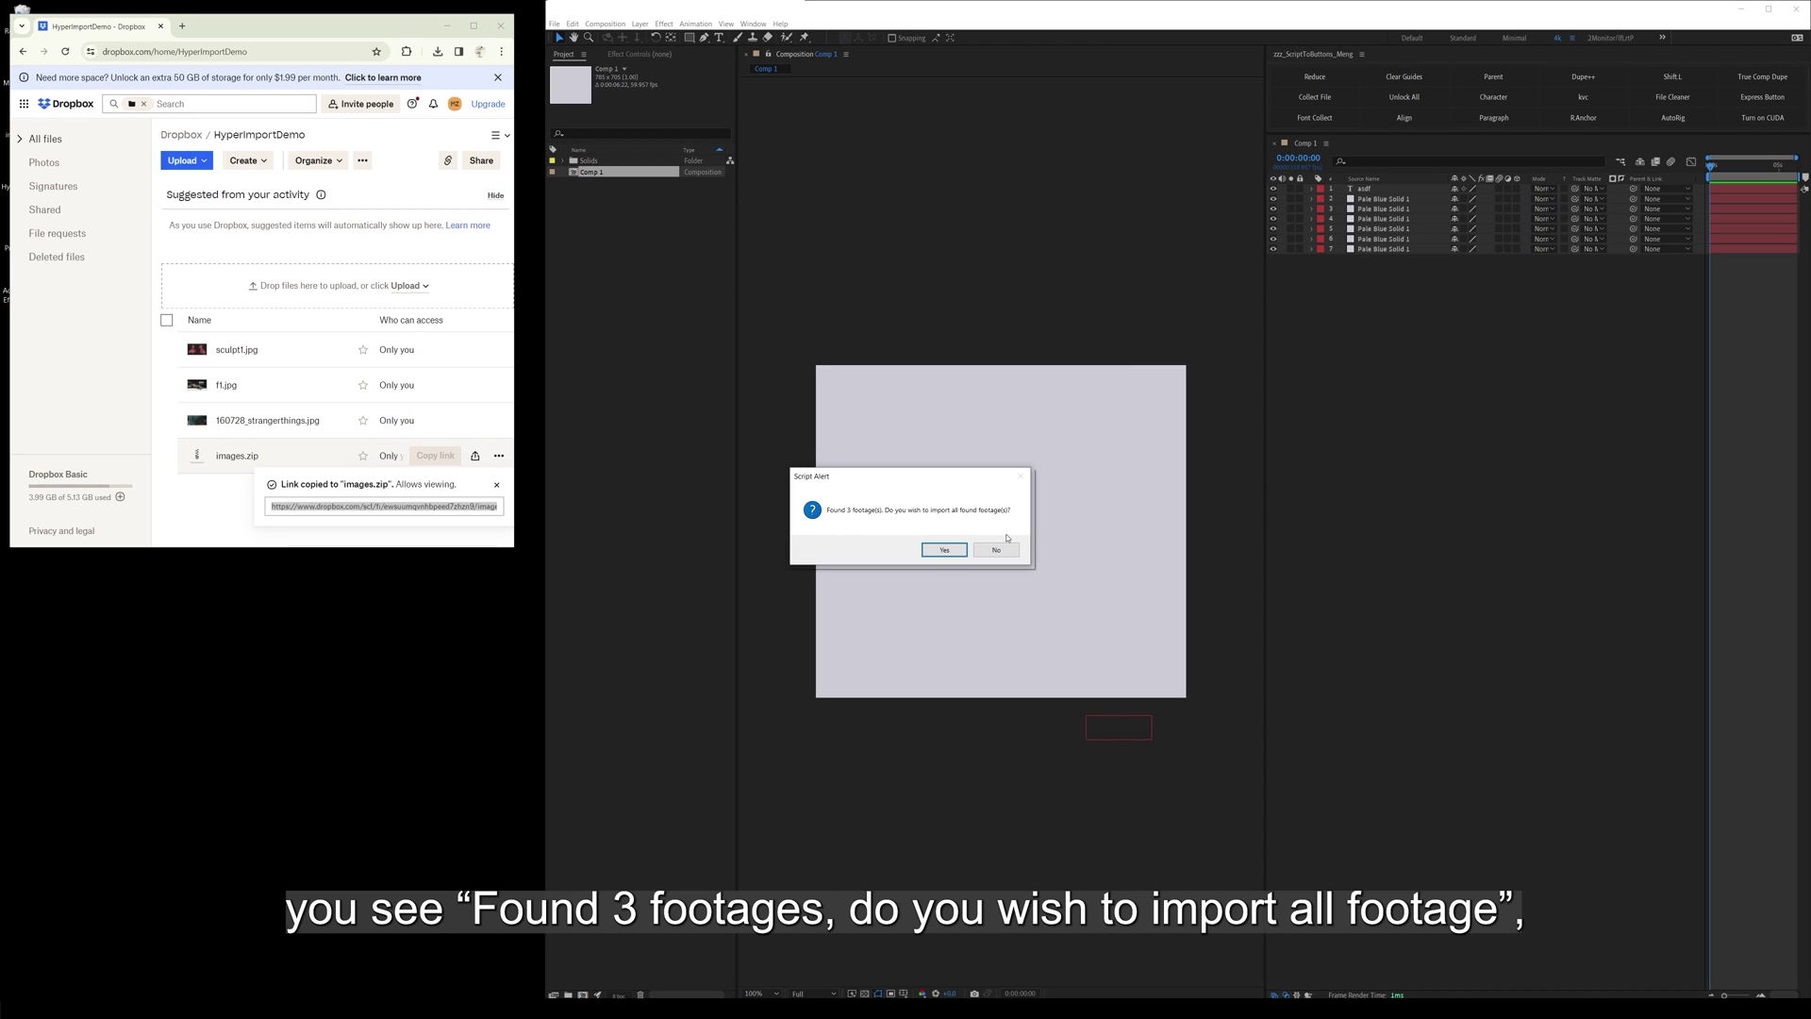
pyautogui.click(236, 456)
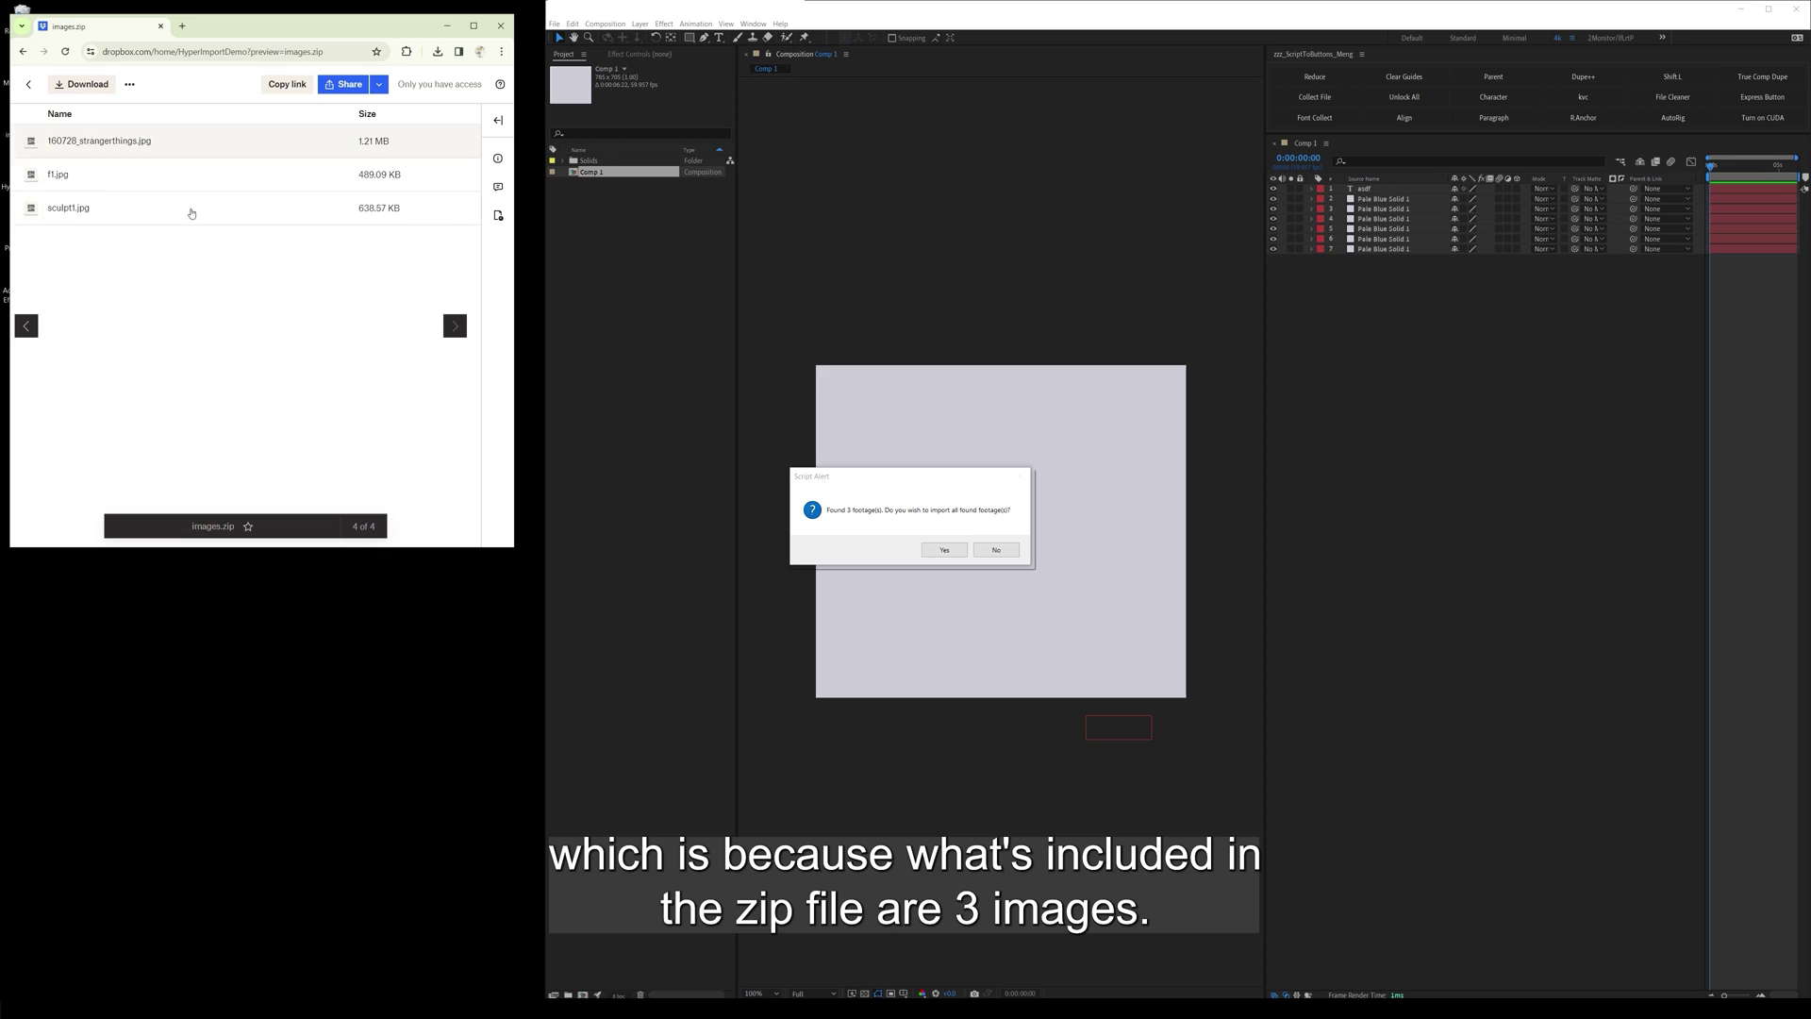
pyautogui.click(944, 550)
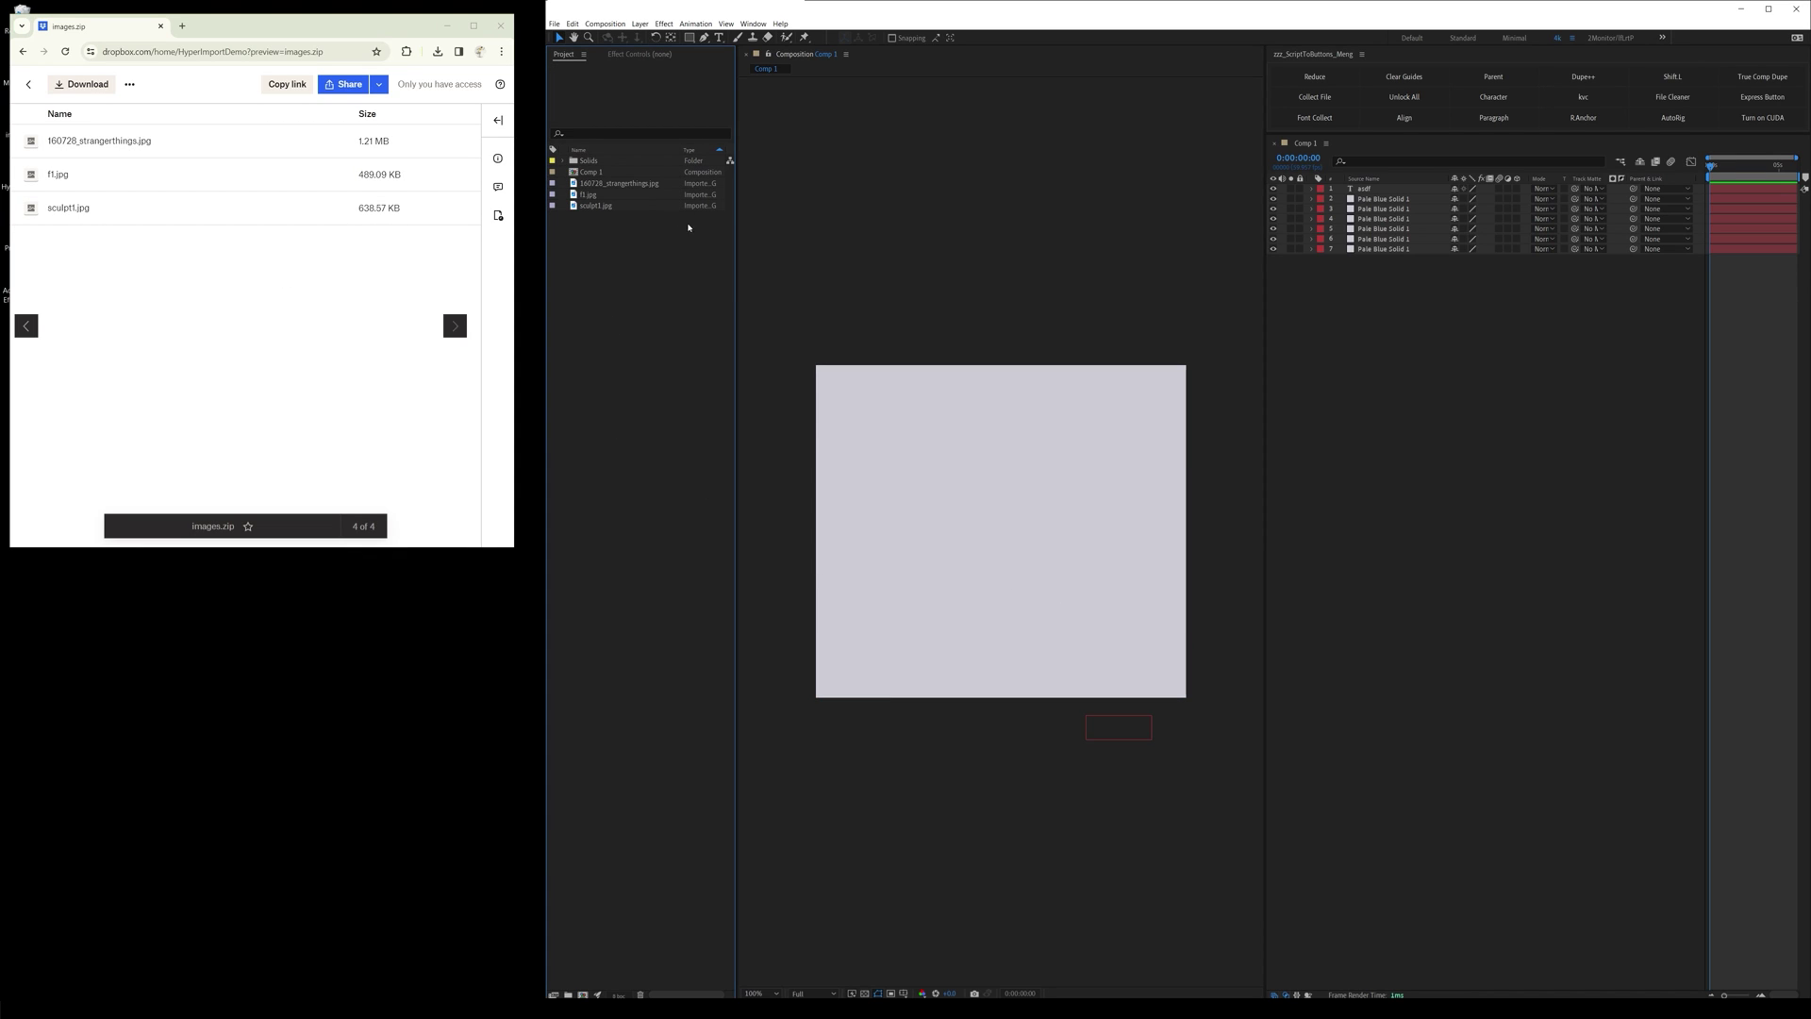
# - Preview the footage imported from images.zip in the project, and clear the selection
pyautogui.click(618, 183)
pyautogui.click(613, 194)
pyautogui.click(612, 206)
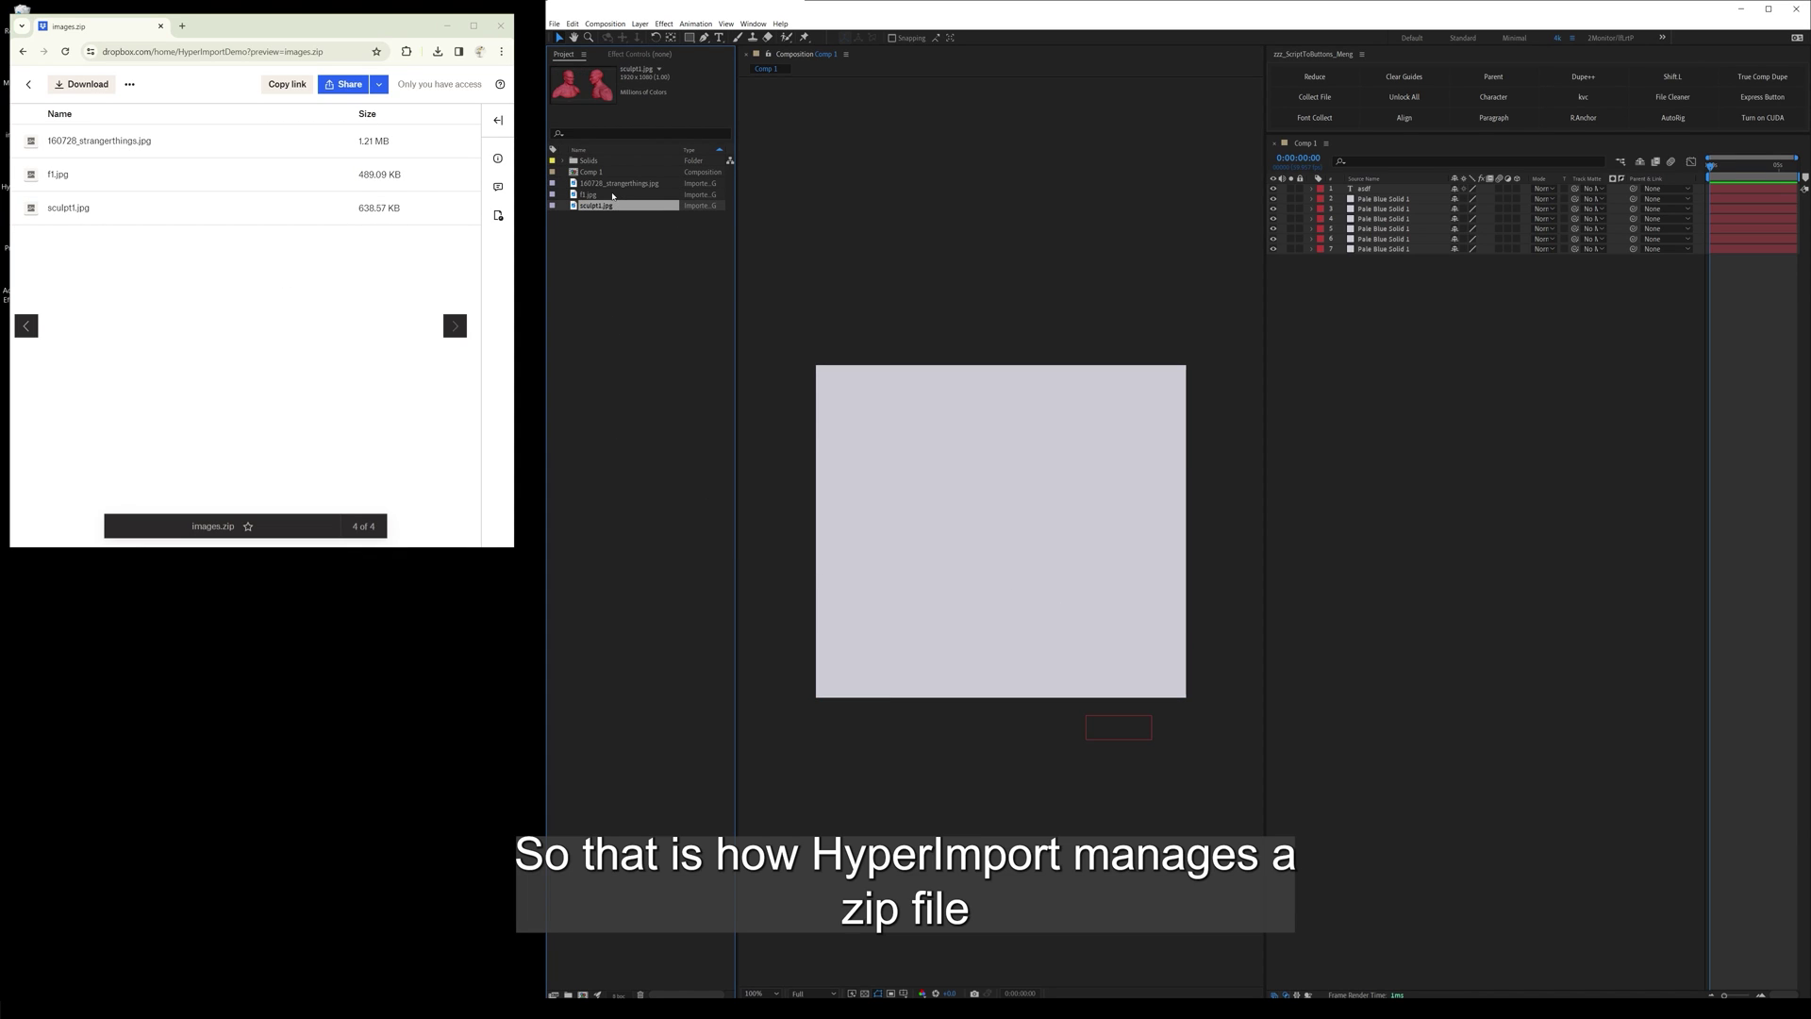
pyautogui.click(615, 195)
pyautogui.click(619, 368)
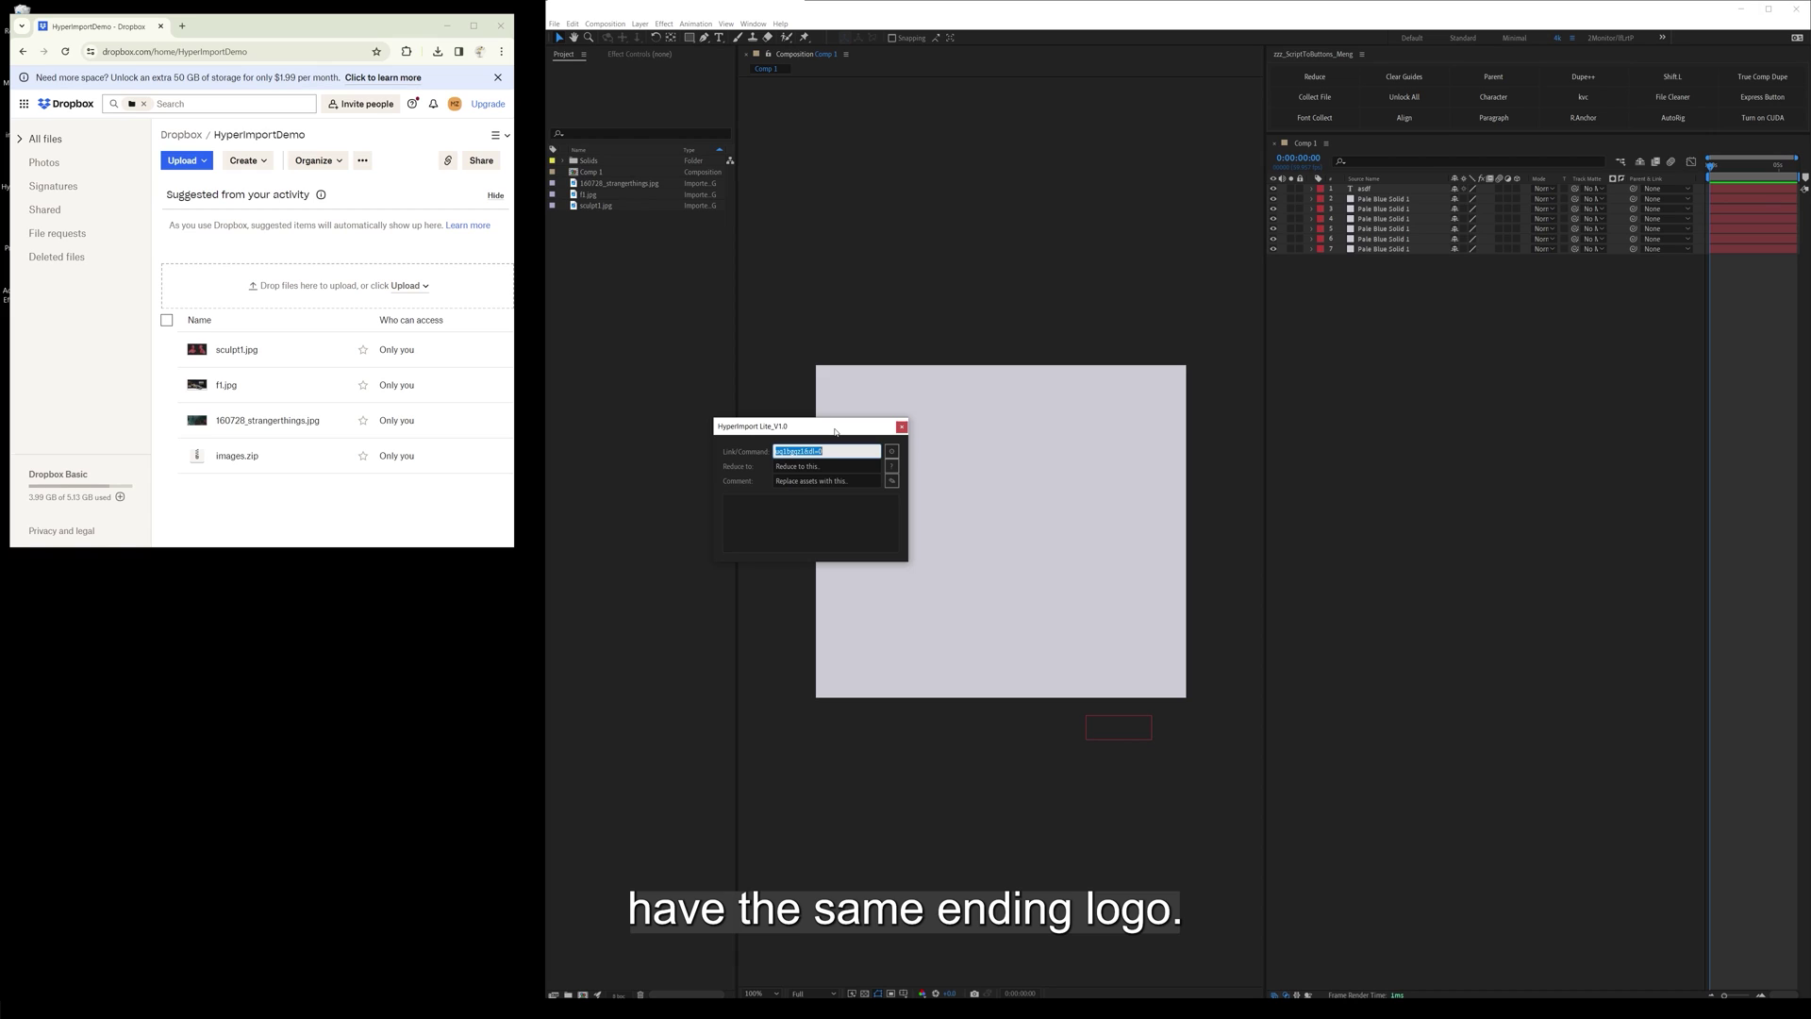
# - Copy the Dropbox link of 160729_strangerthings.jpg and open HyperImport's shortcut commands in After Effects
pyautogui.click(352, 512)
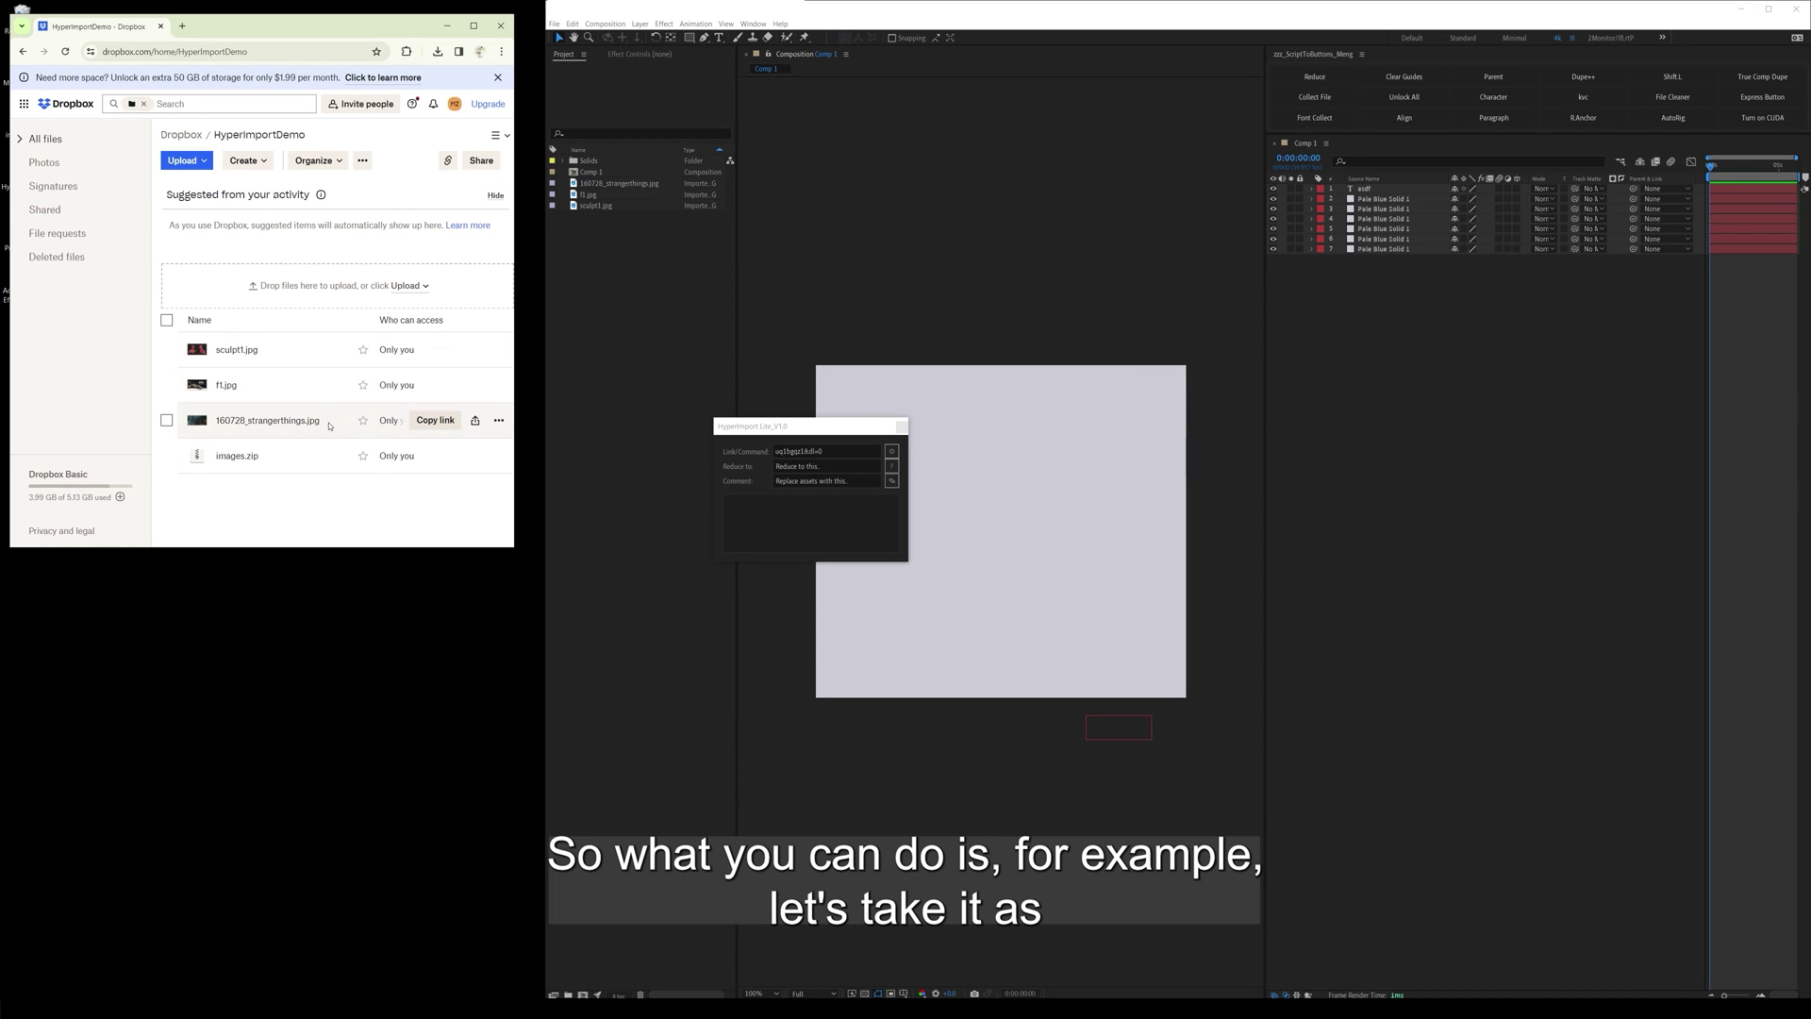
pyautogui.click(439, 423)
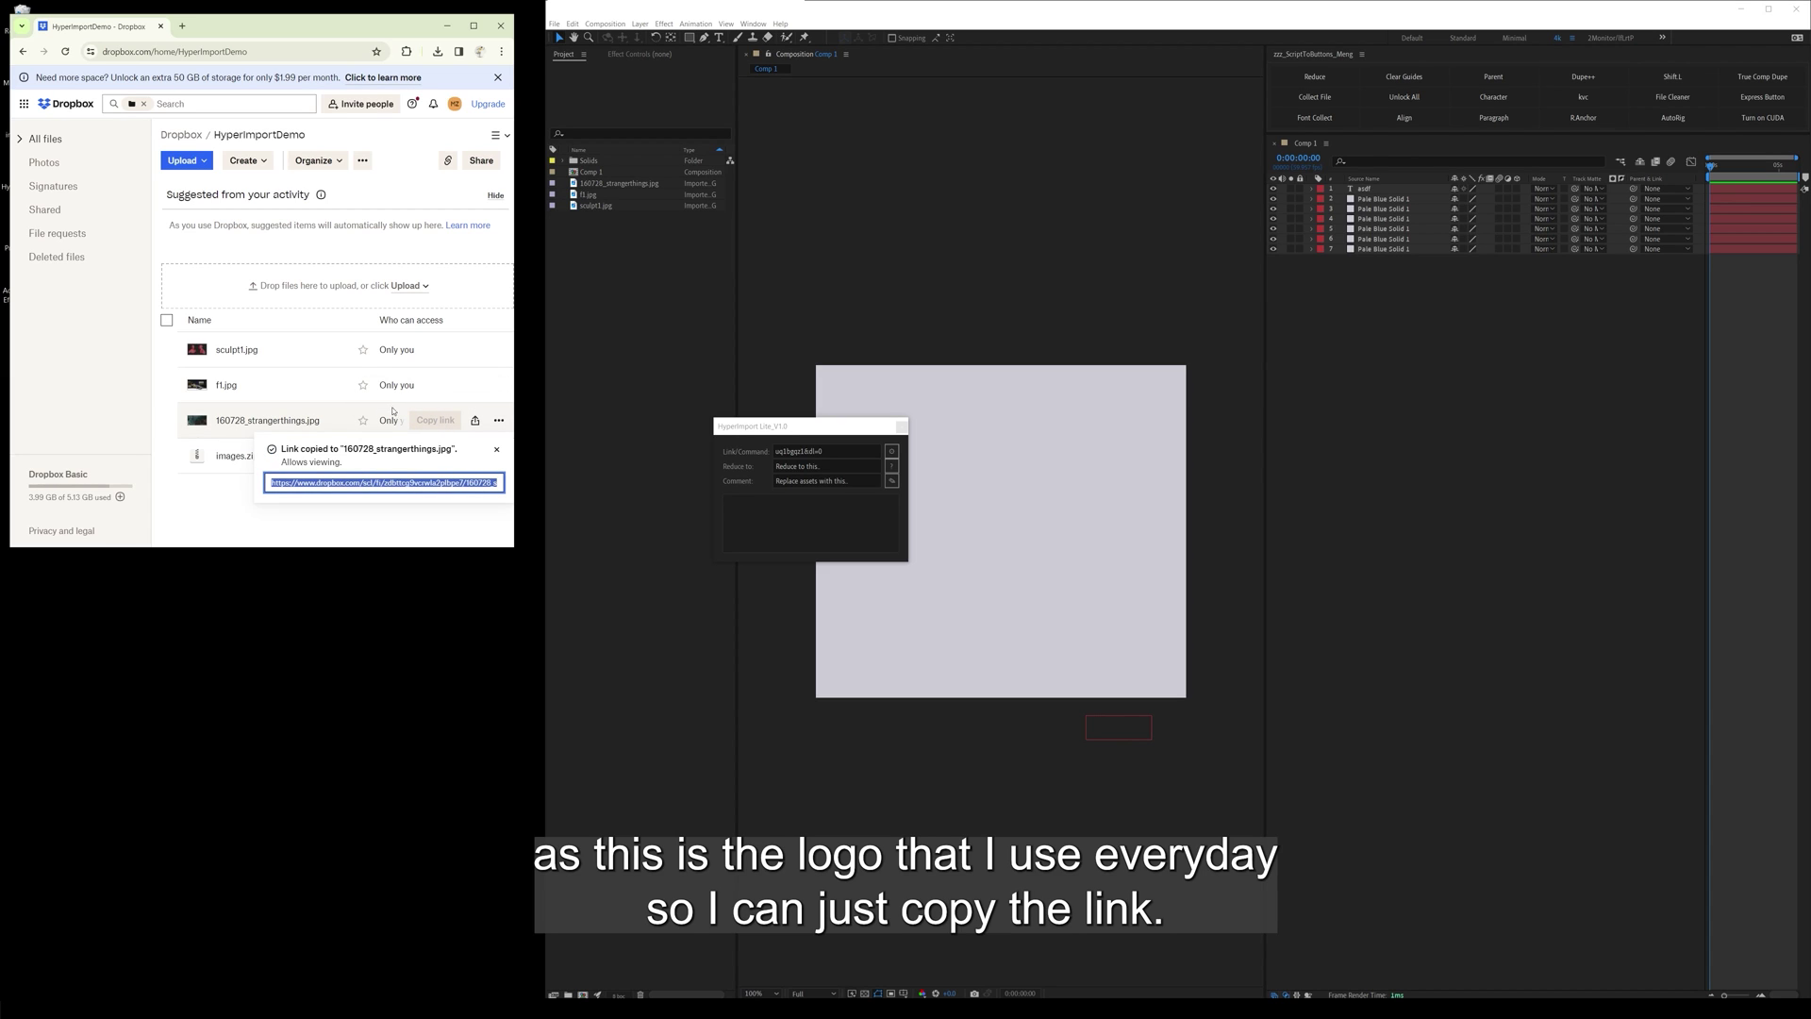
pyautogui.click(891, 481)
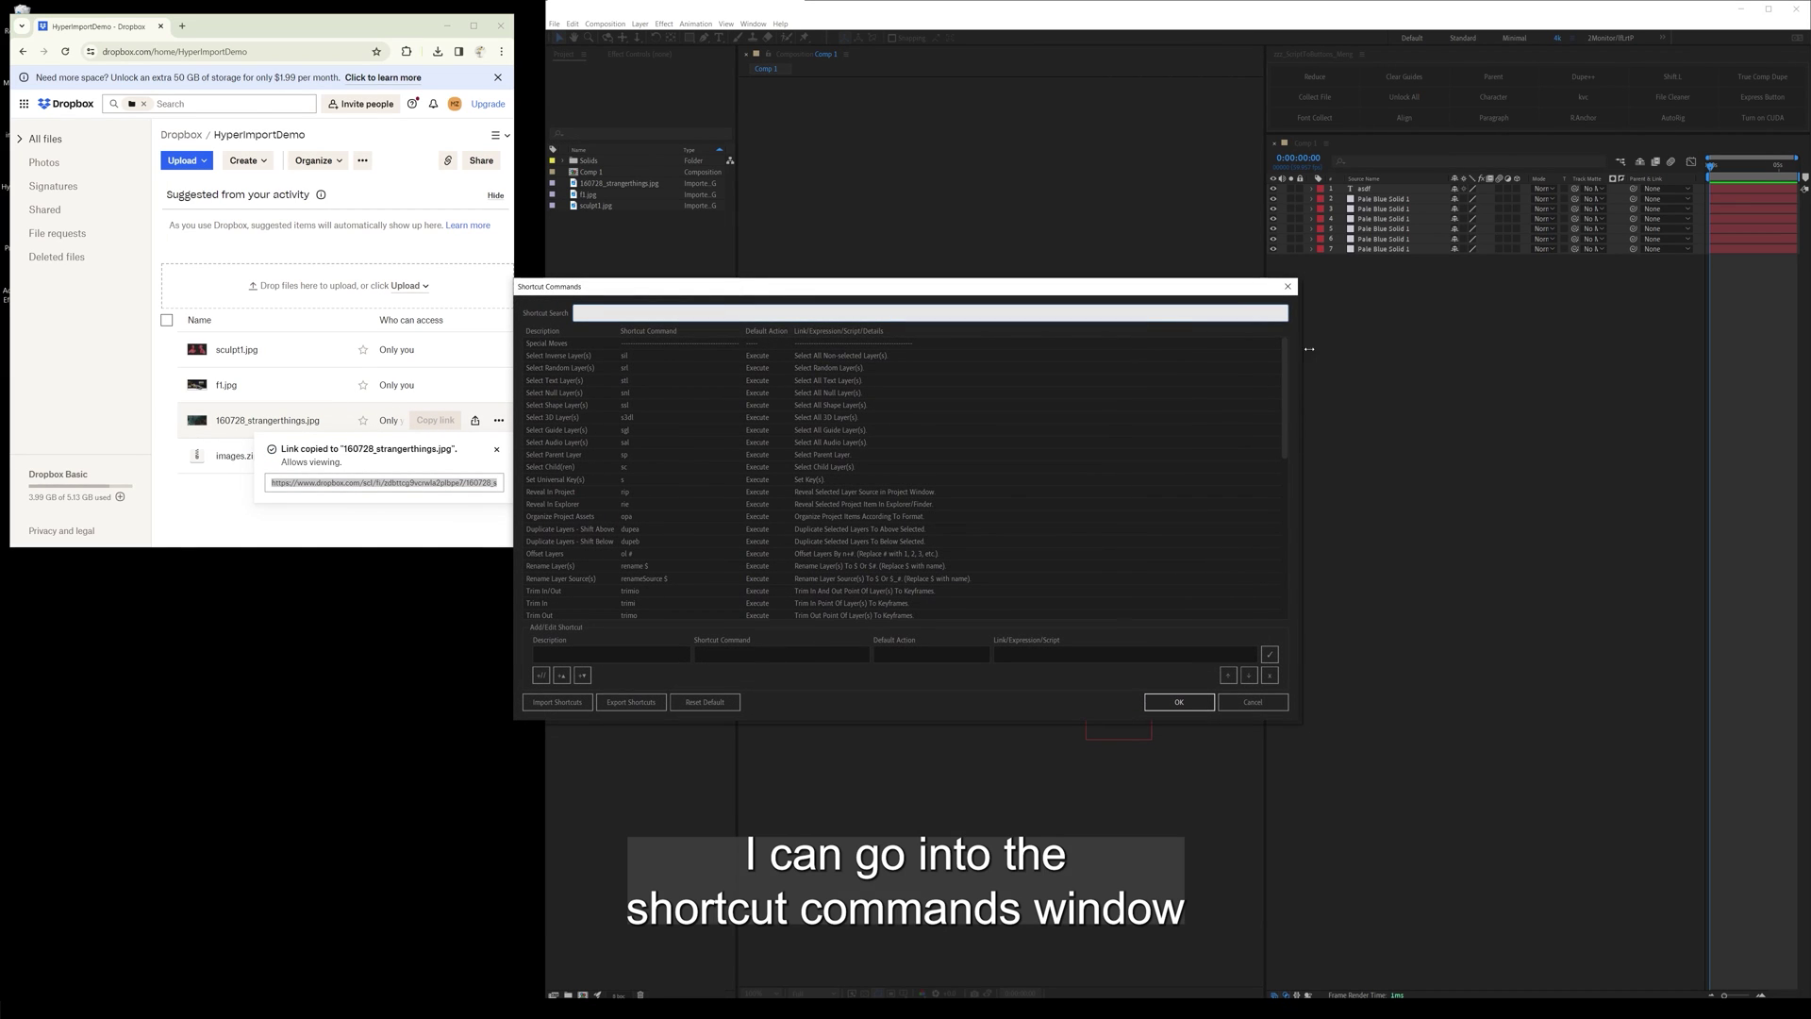
# - Review the link, default action, command and description of the logo shortcut at the end of the shortcut list, and close the list
pyautogui.click(1285, 385)
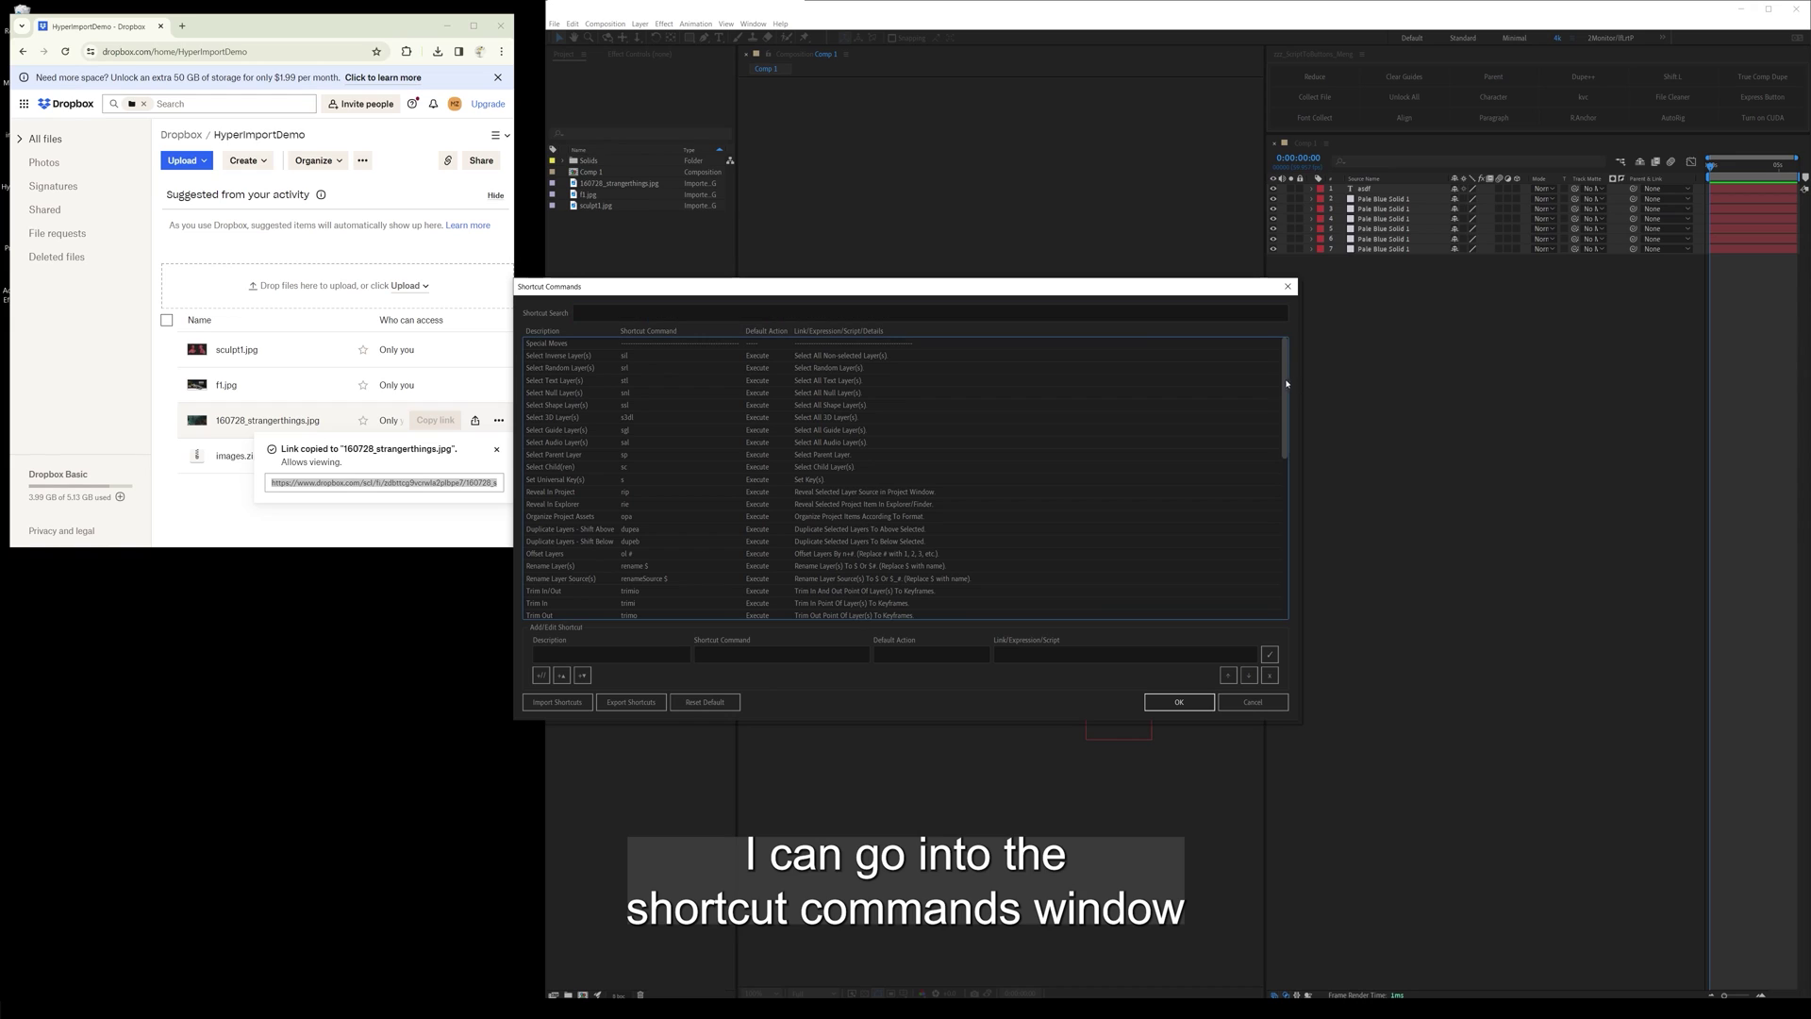
pyautogui.moveTo(1285, 385); pyautogui.dragTo(1285, 552)
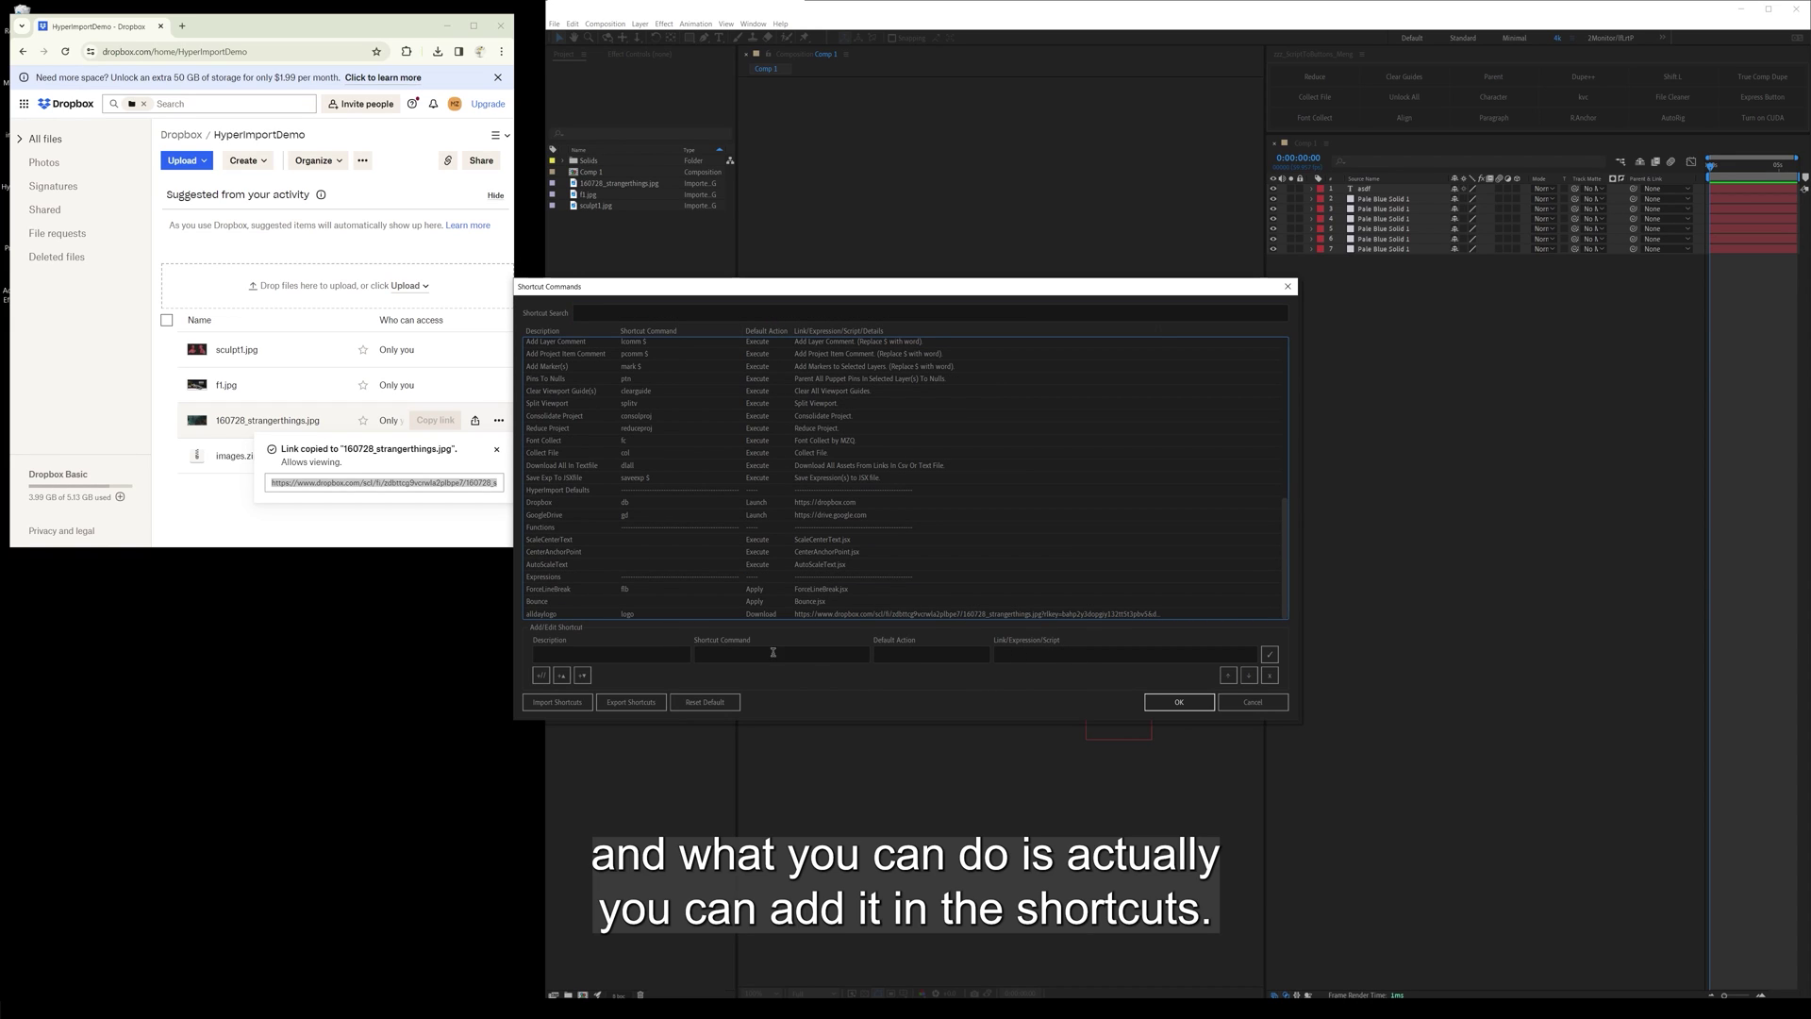
pyautogui.click(932, 615)
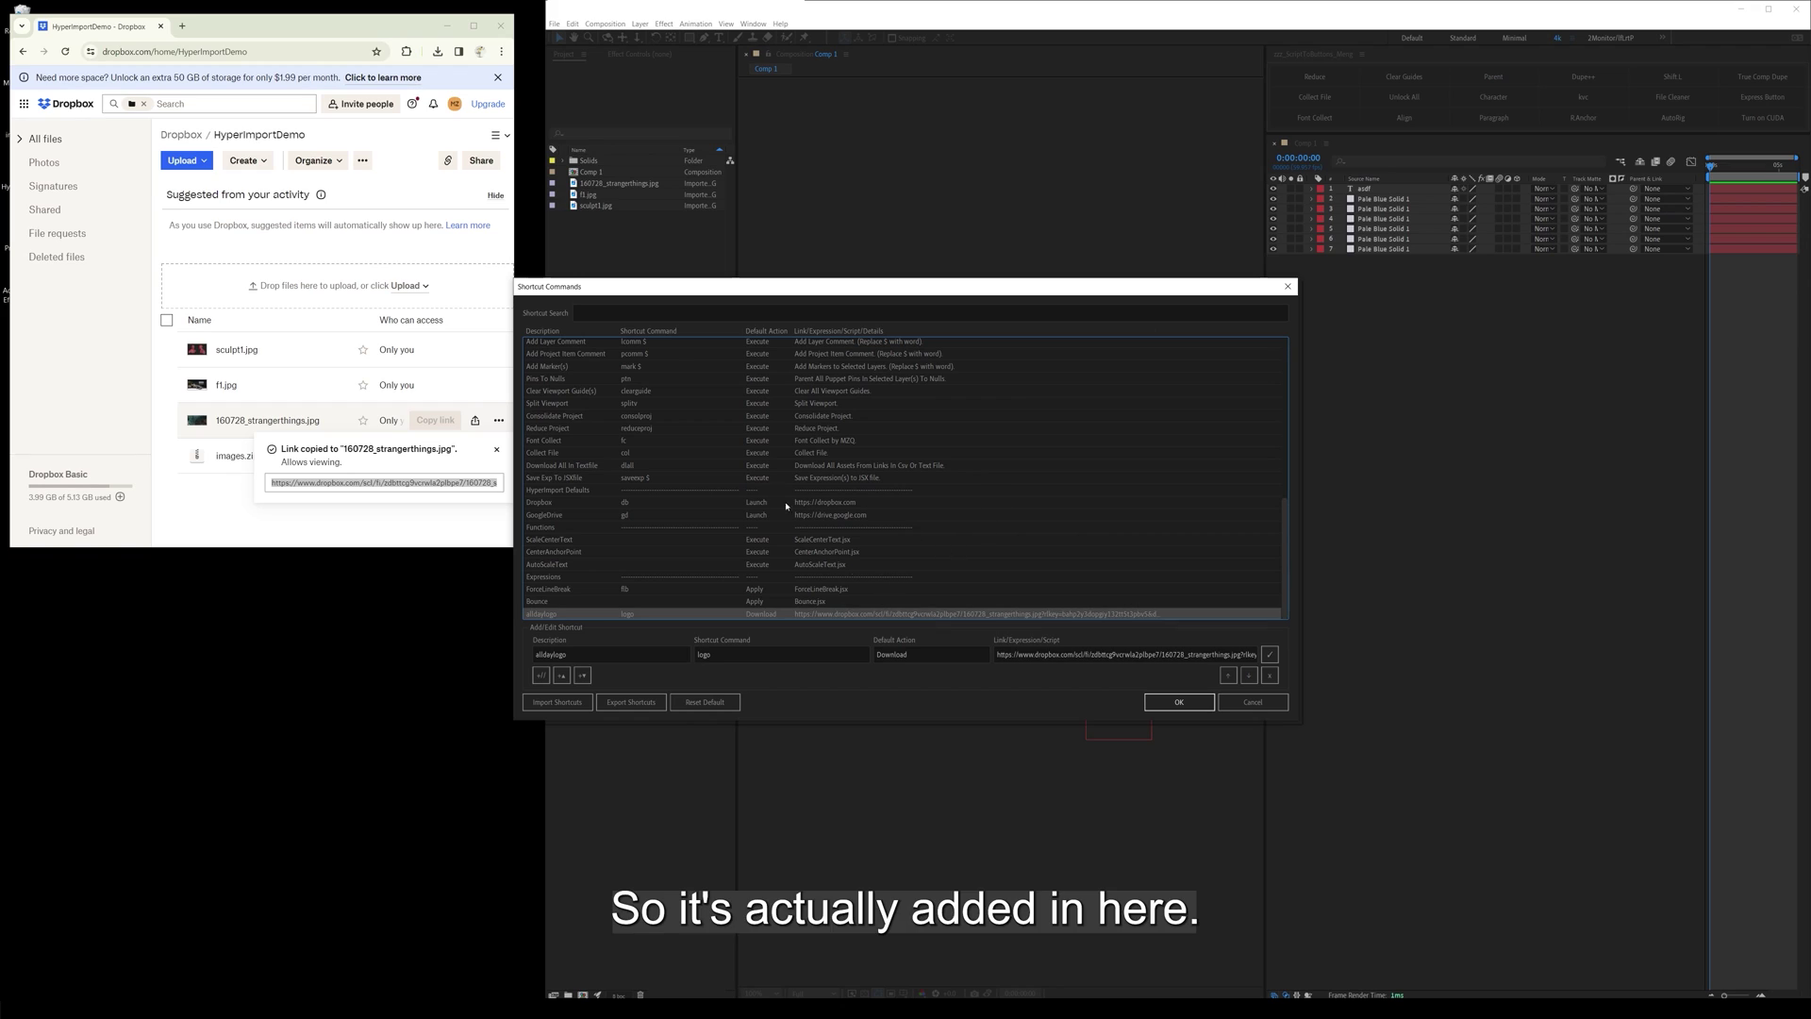
pyautogui.click(1046, 657)
pyautogui.doubleClick(887, 655)
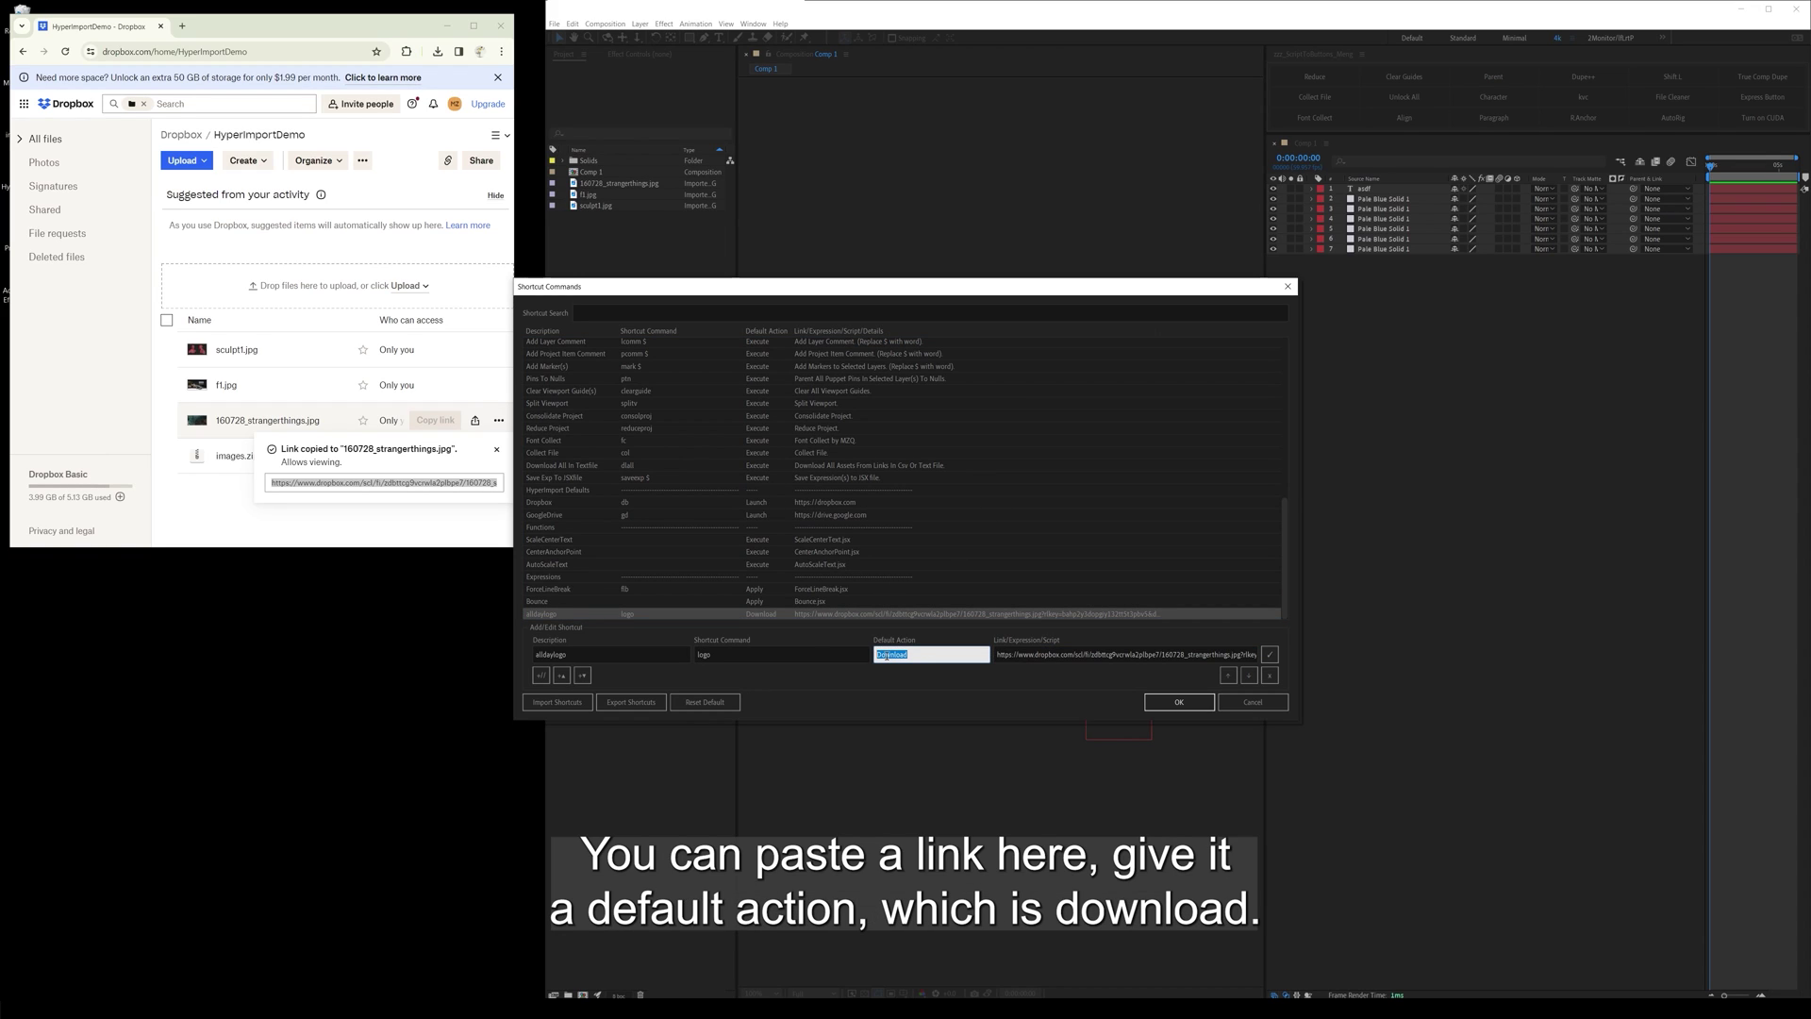
pyautogui.click(937, 655)
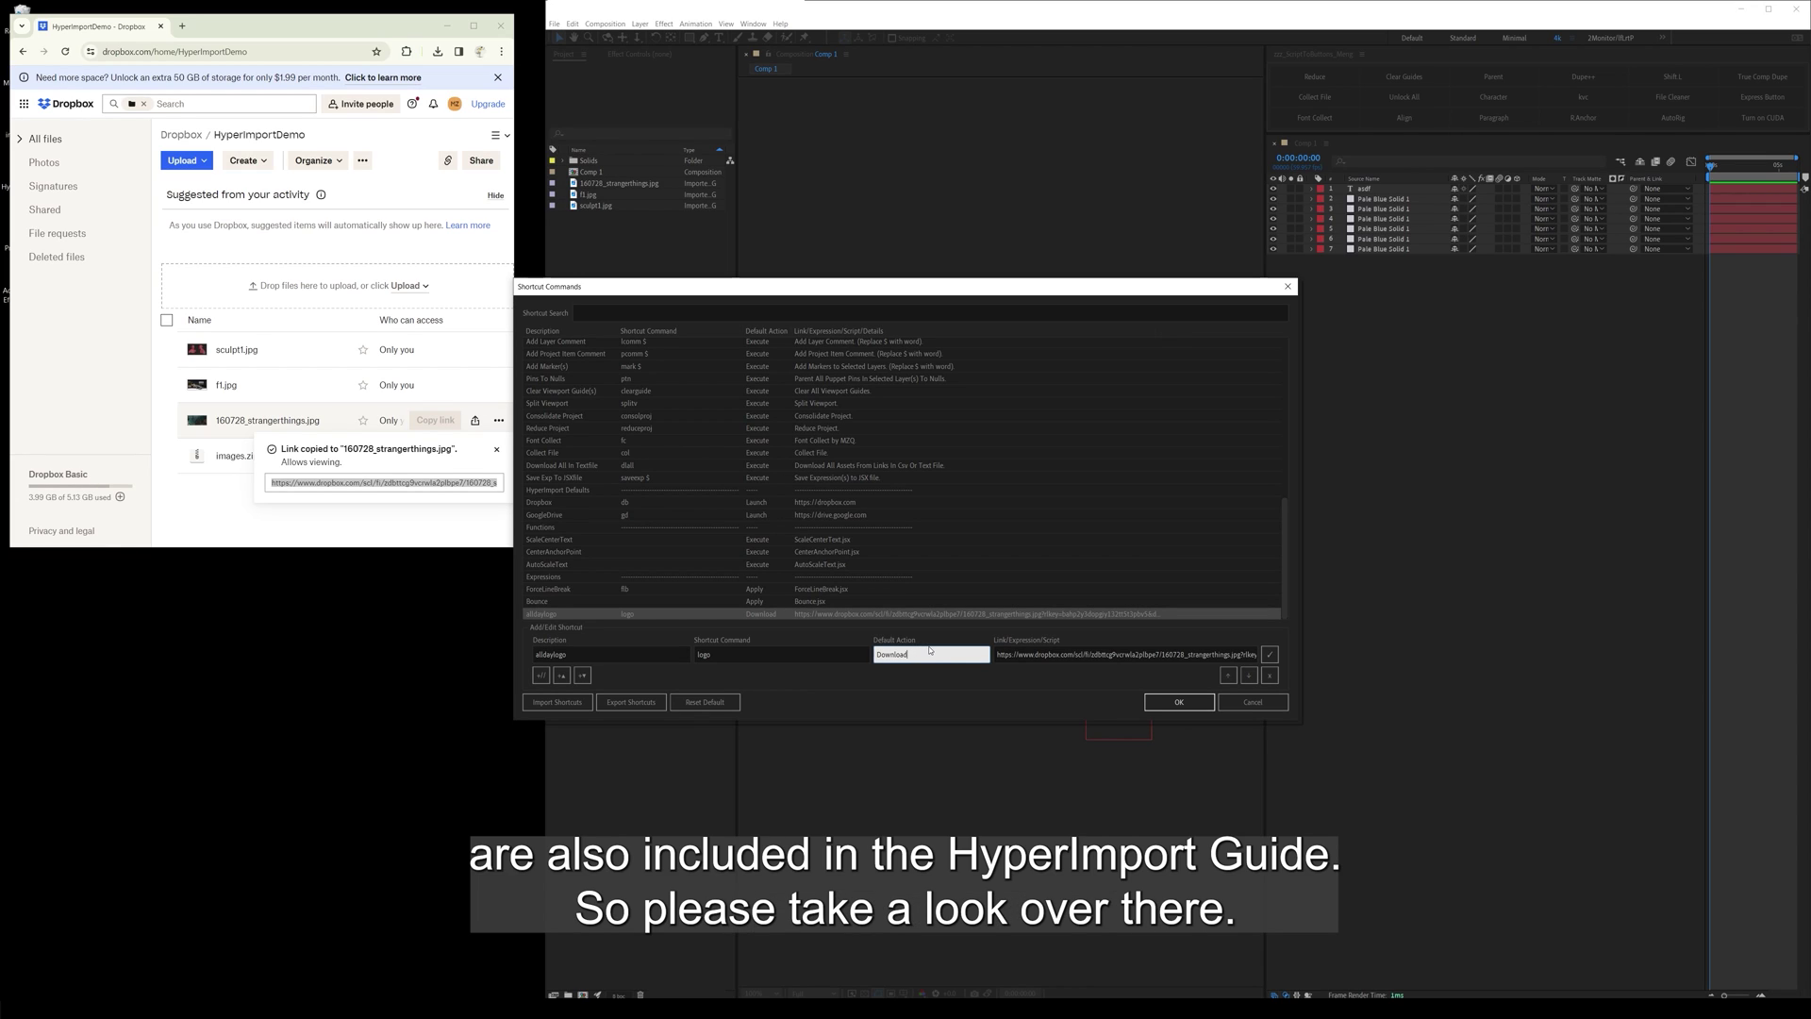
pyautogui.moveTo(766, 657); pyautogui.dragTo(621, 653)
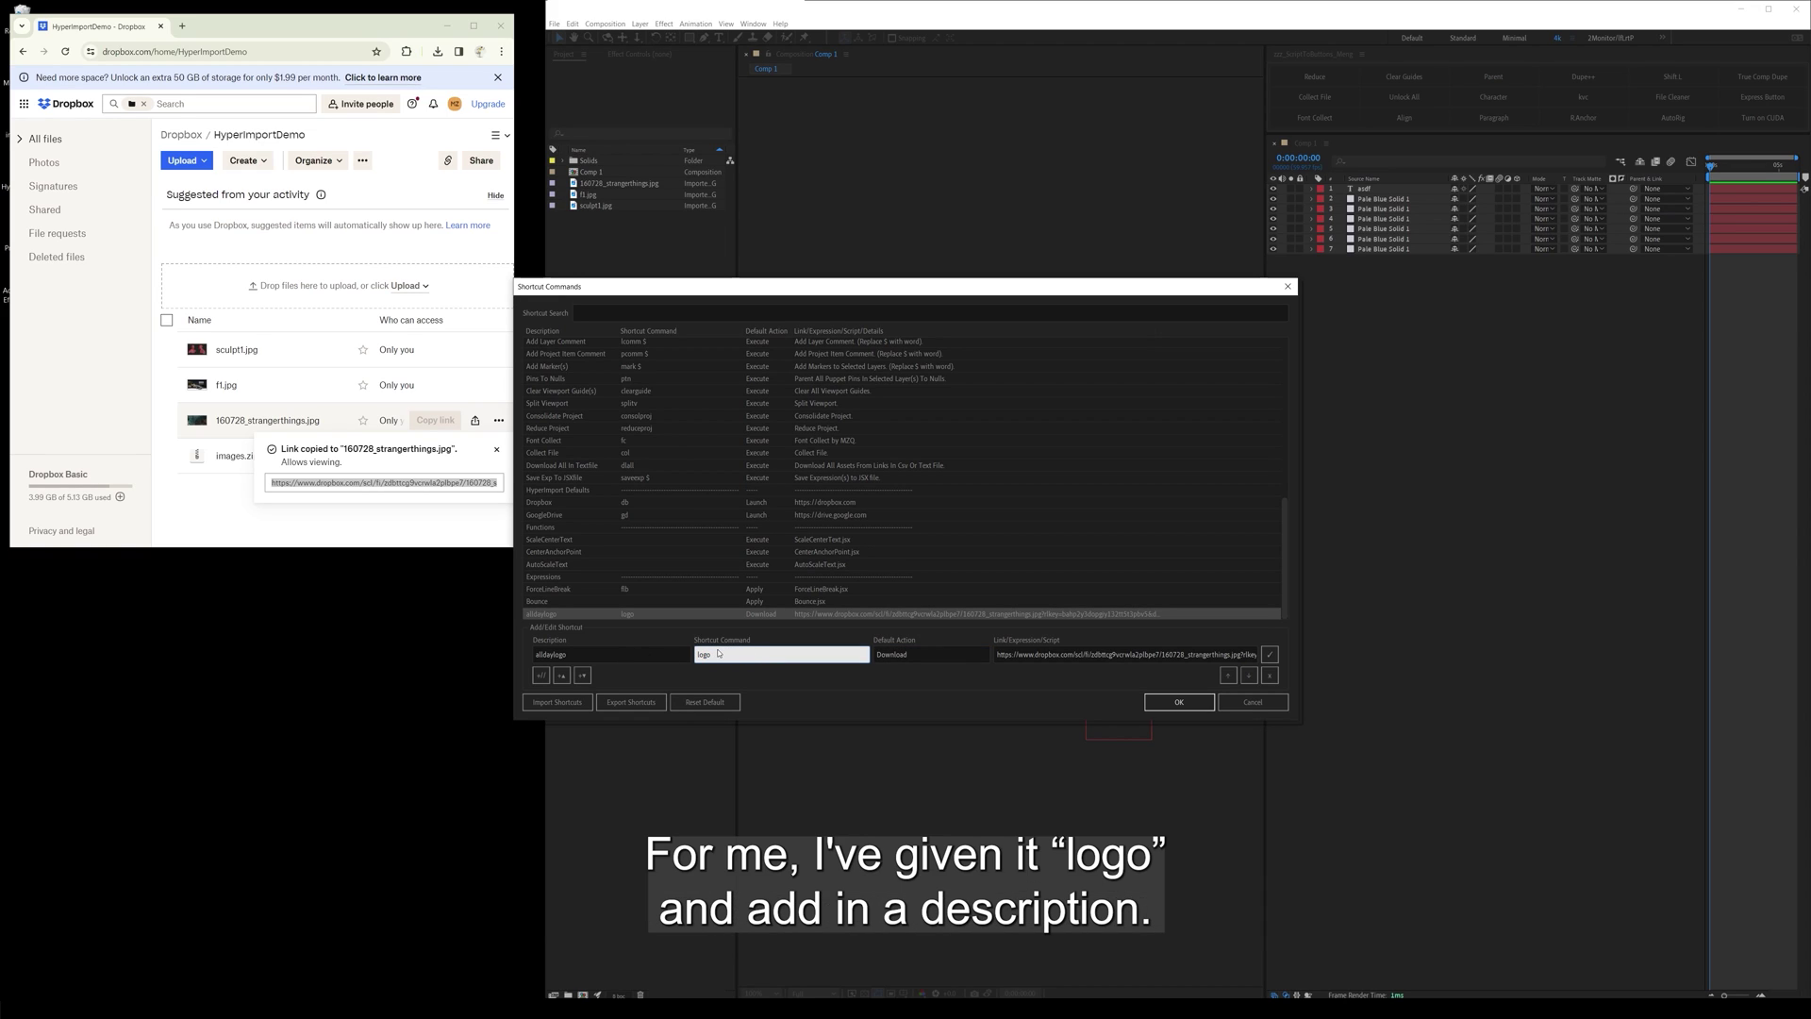
pyautogui.doubleClick(583, 655)
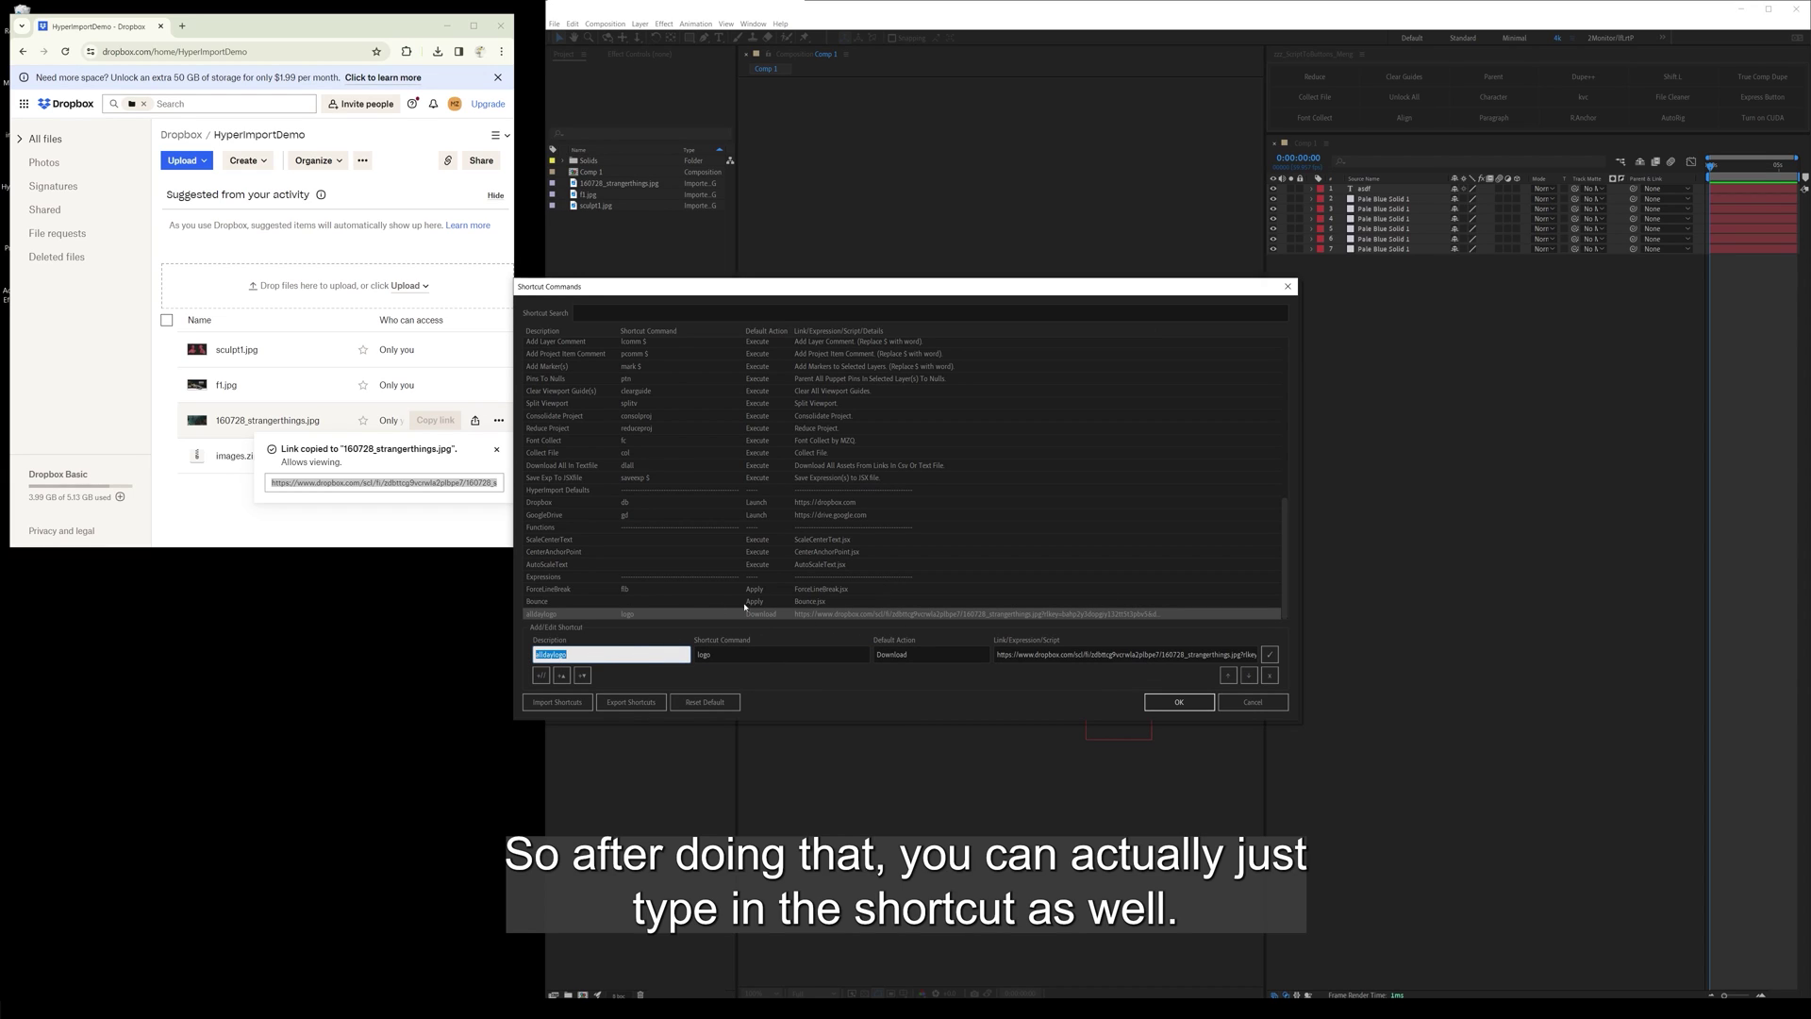
pyautogui.click(1206, 698)
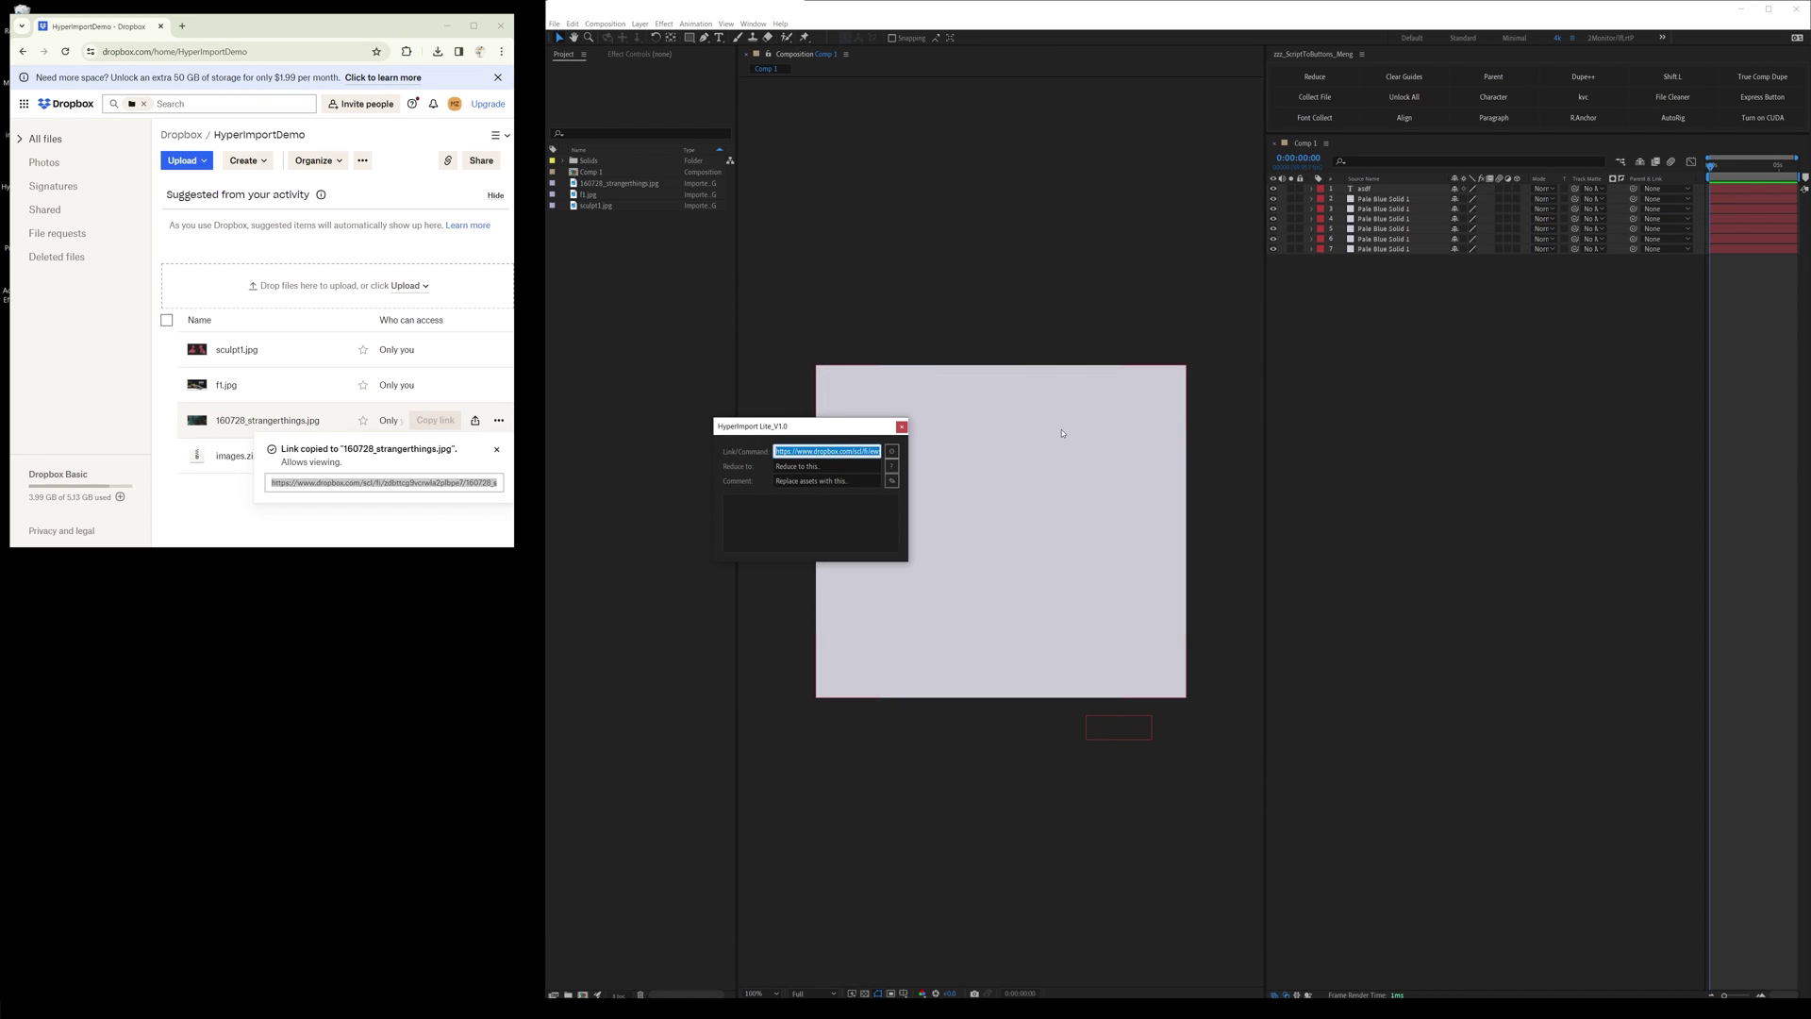
# - Look up "logo" in HyperImport, select its suggested shortcut entry, and close HyperImport without running it
pyautogui.write('logo')
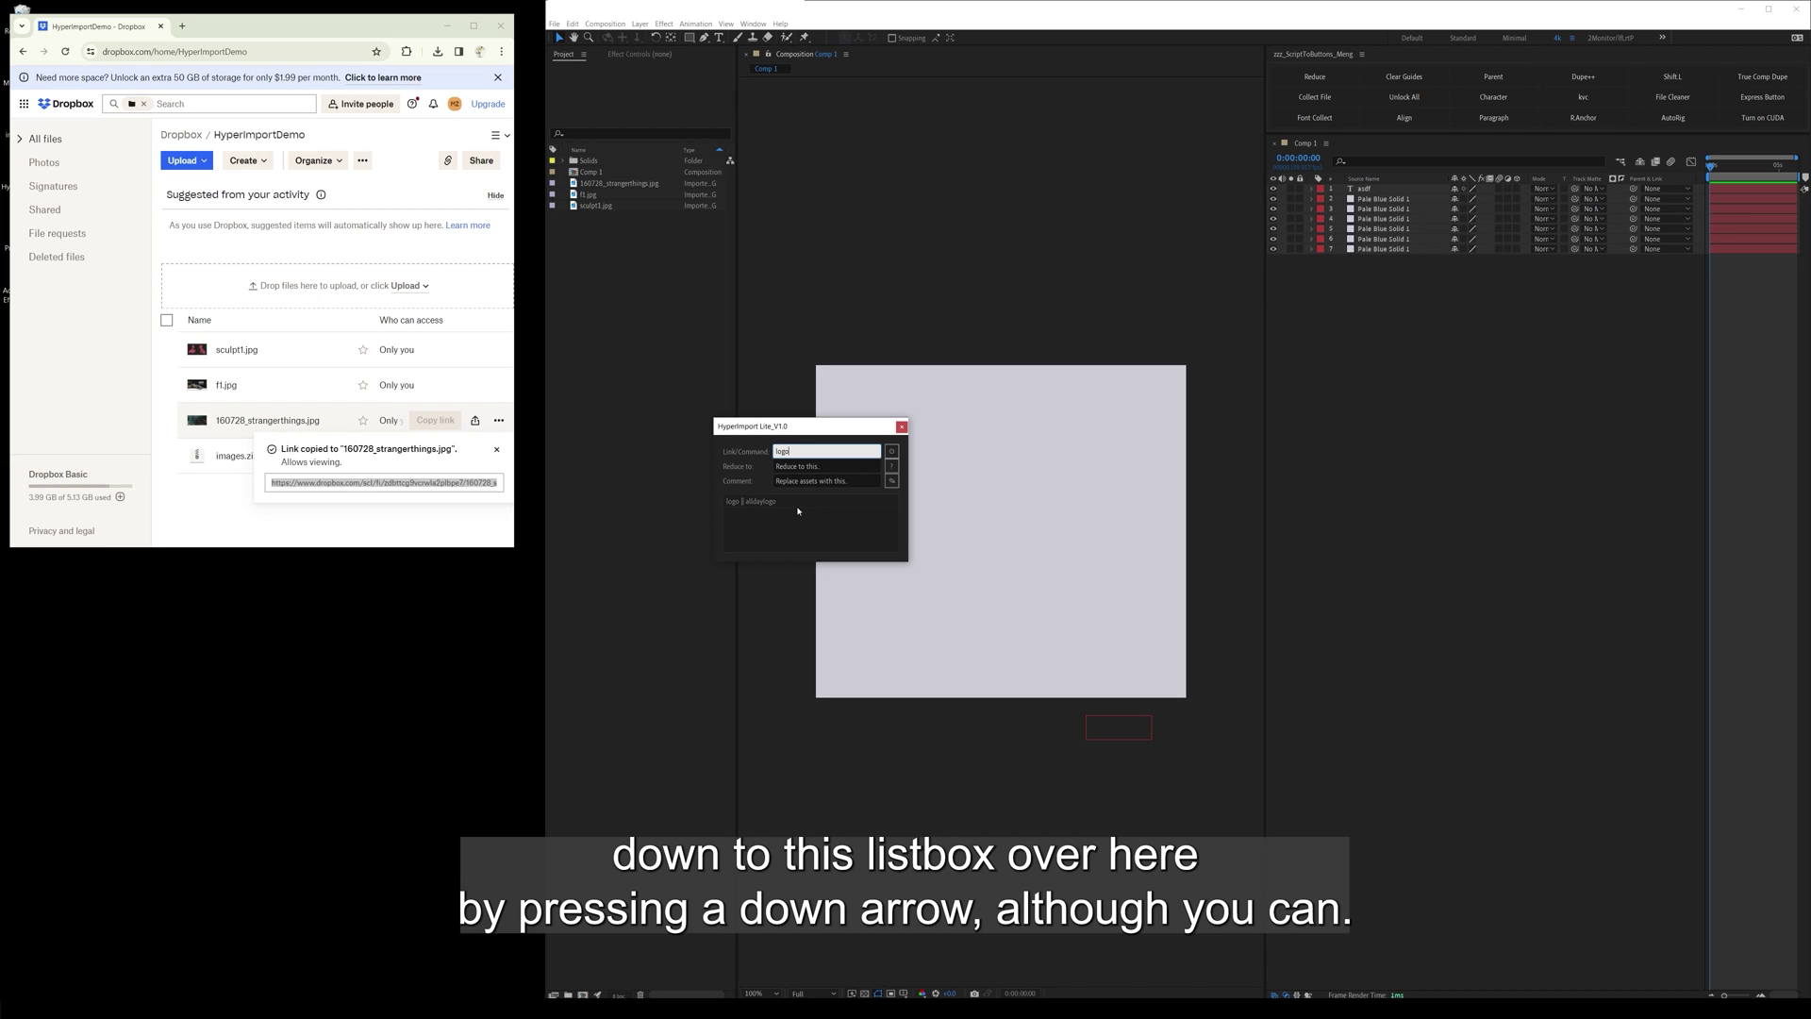
pyautogui.press('Down')
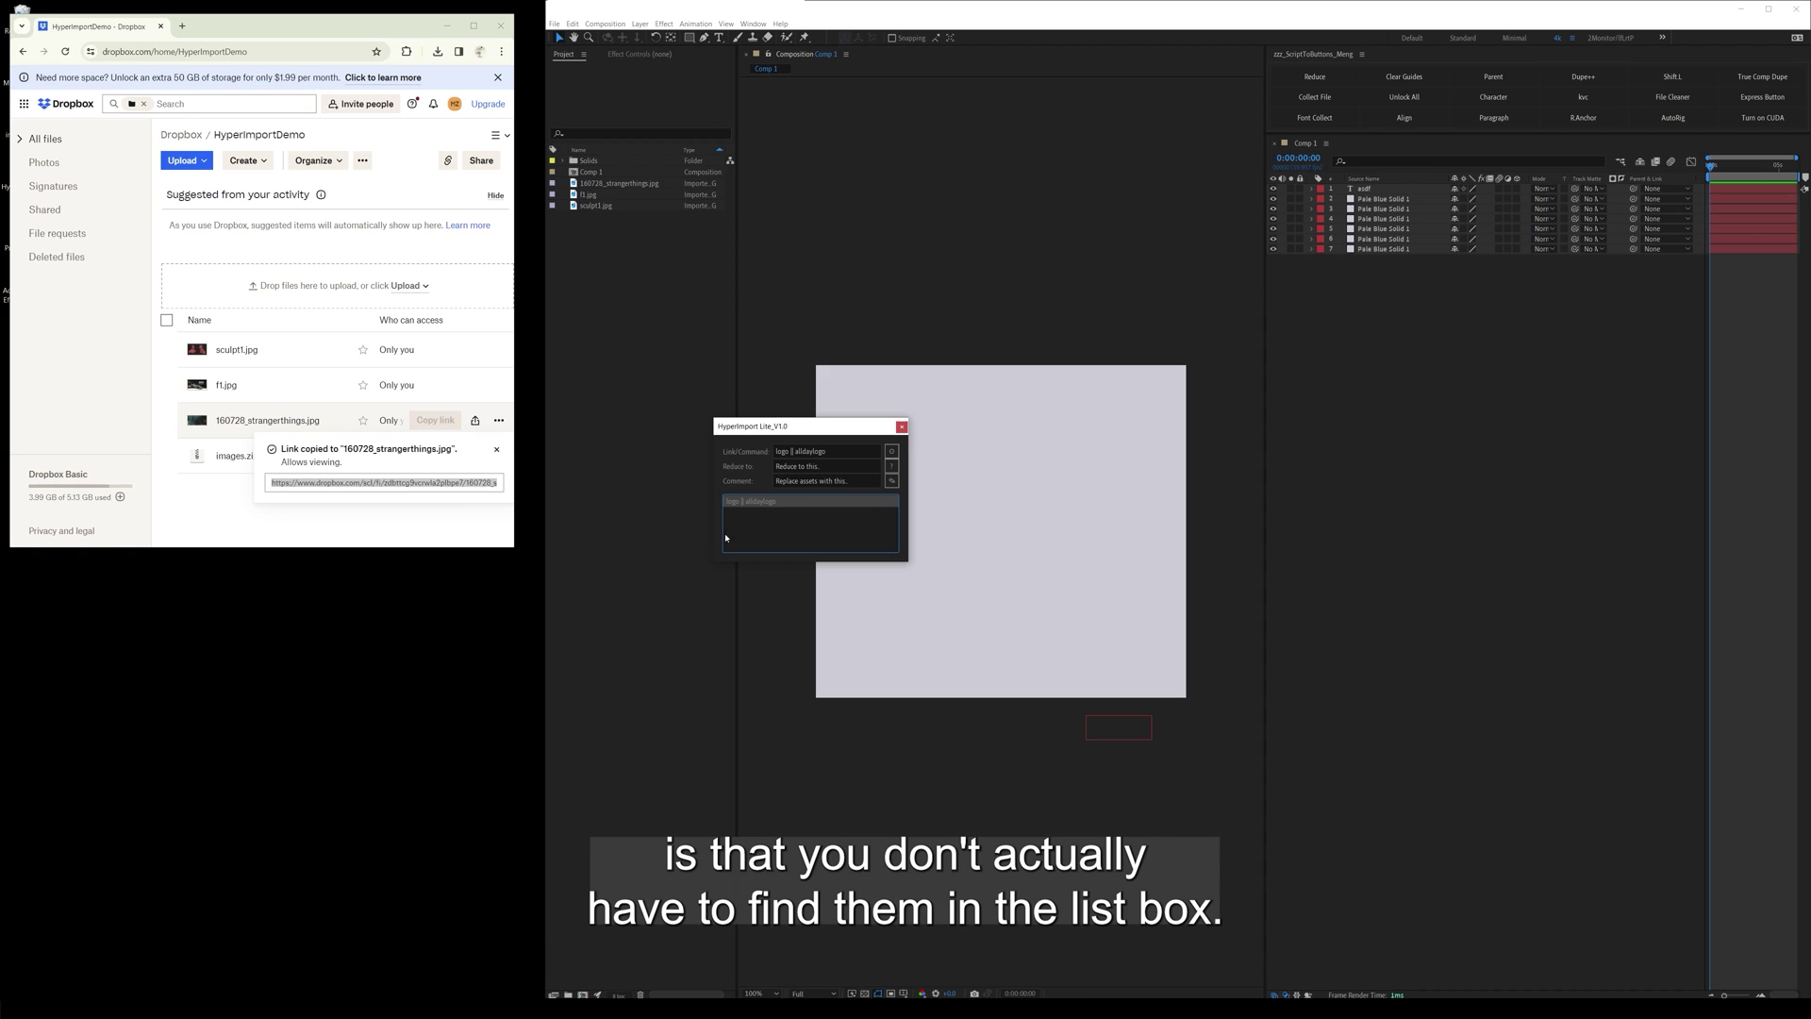
pyautogui.click(901, 426)
# - Reopen HyperImport and run the logo shortcut command to download and import its image into the project
pyautogui.hotkey('ctrl', 'shift', 'i')
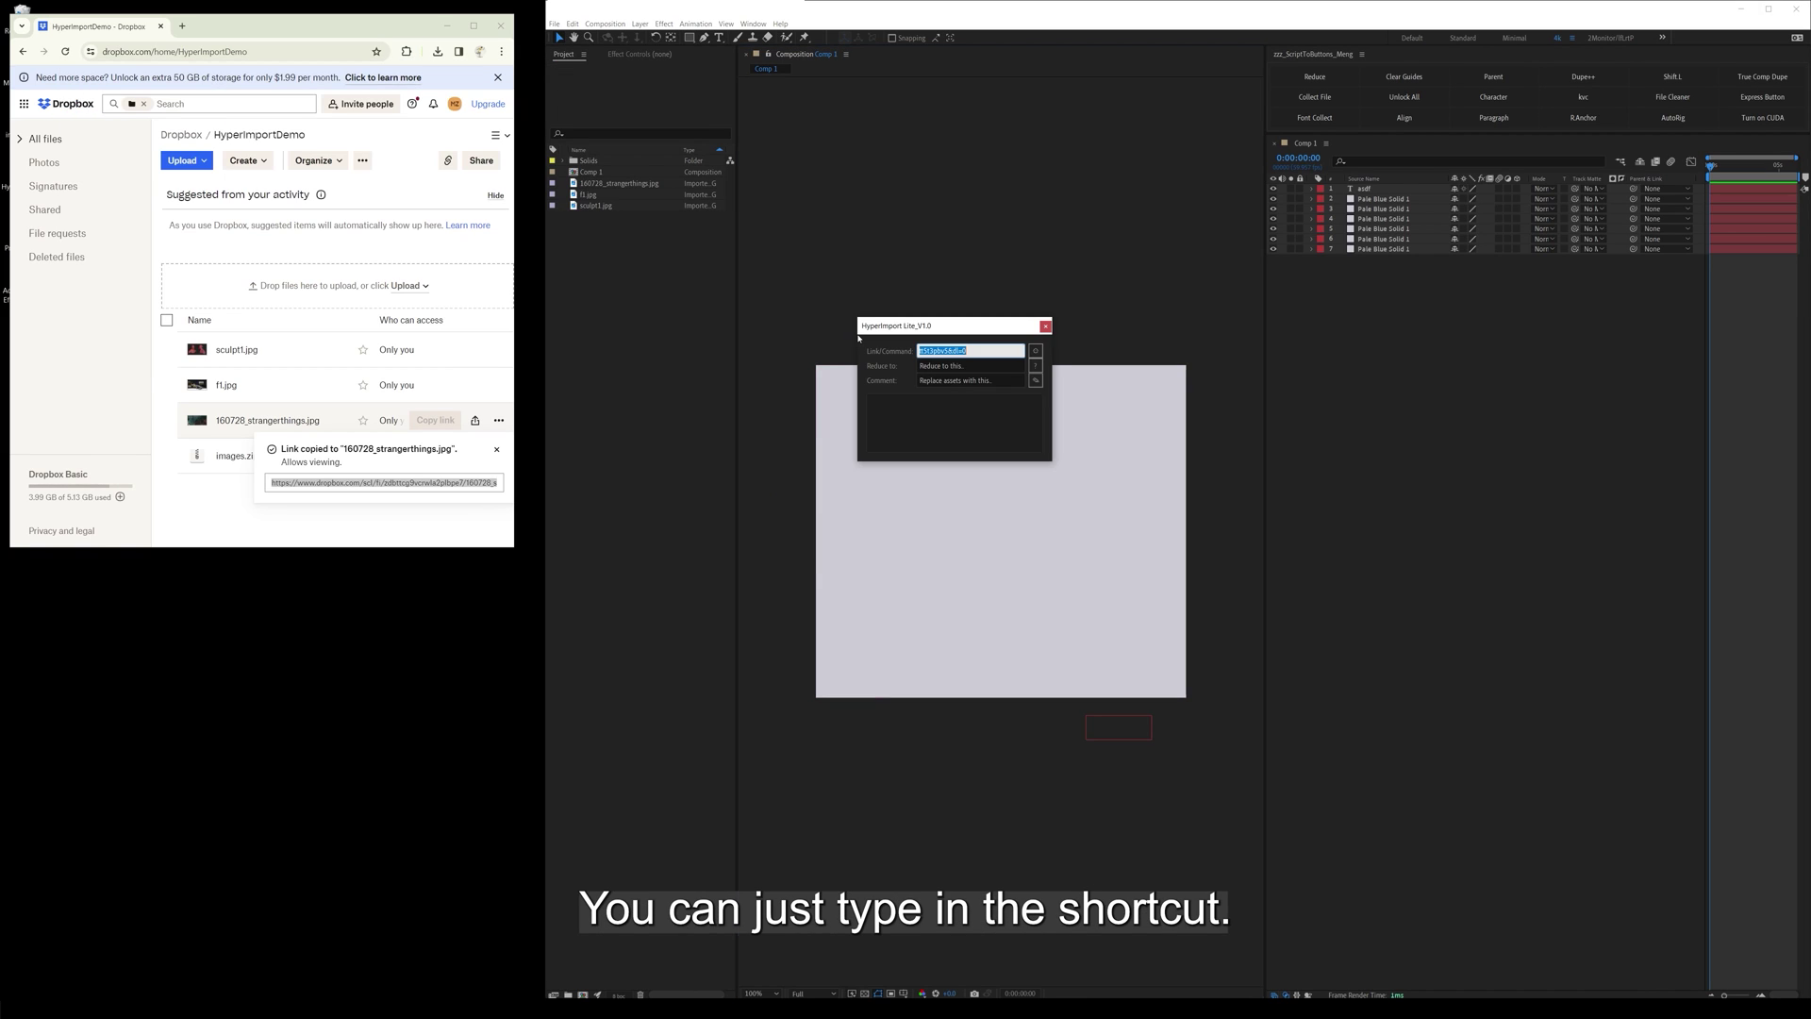
pyautogui.write('loo')
pyautogui.write('o')
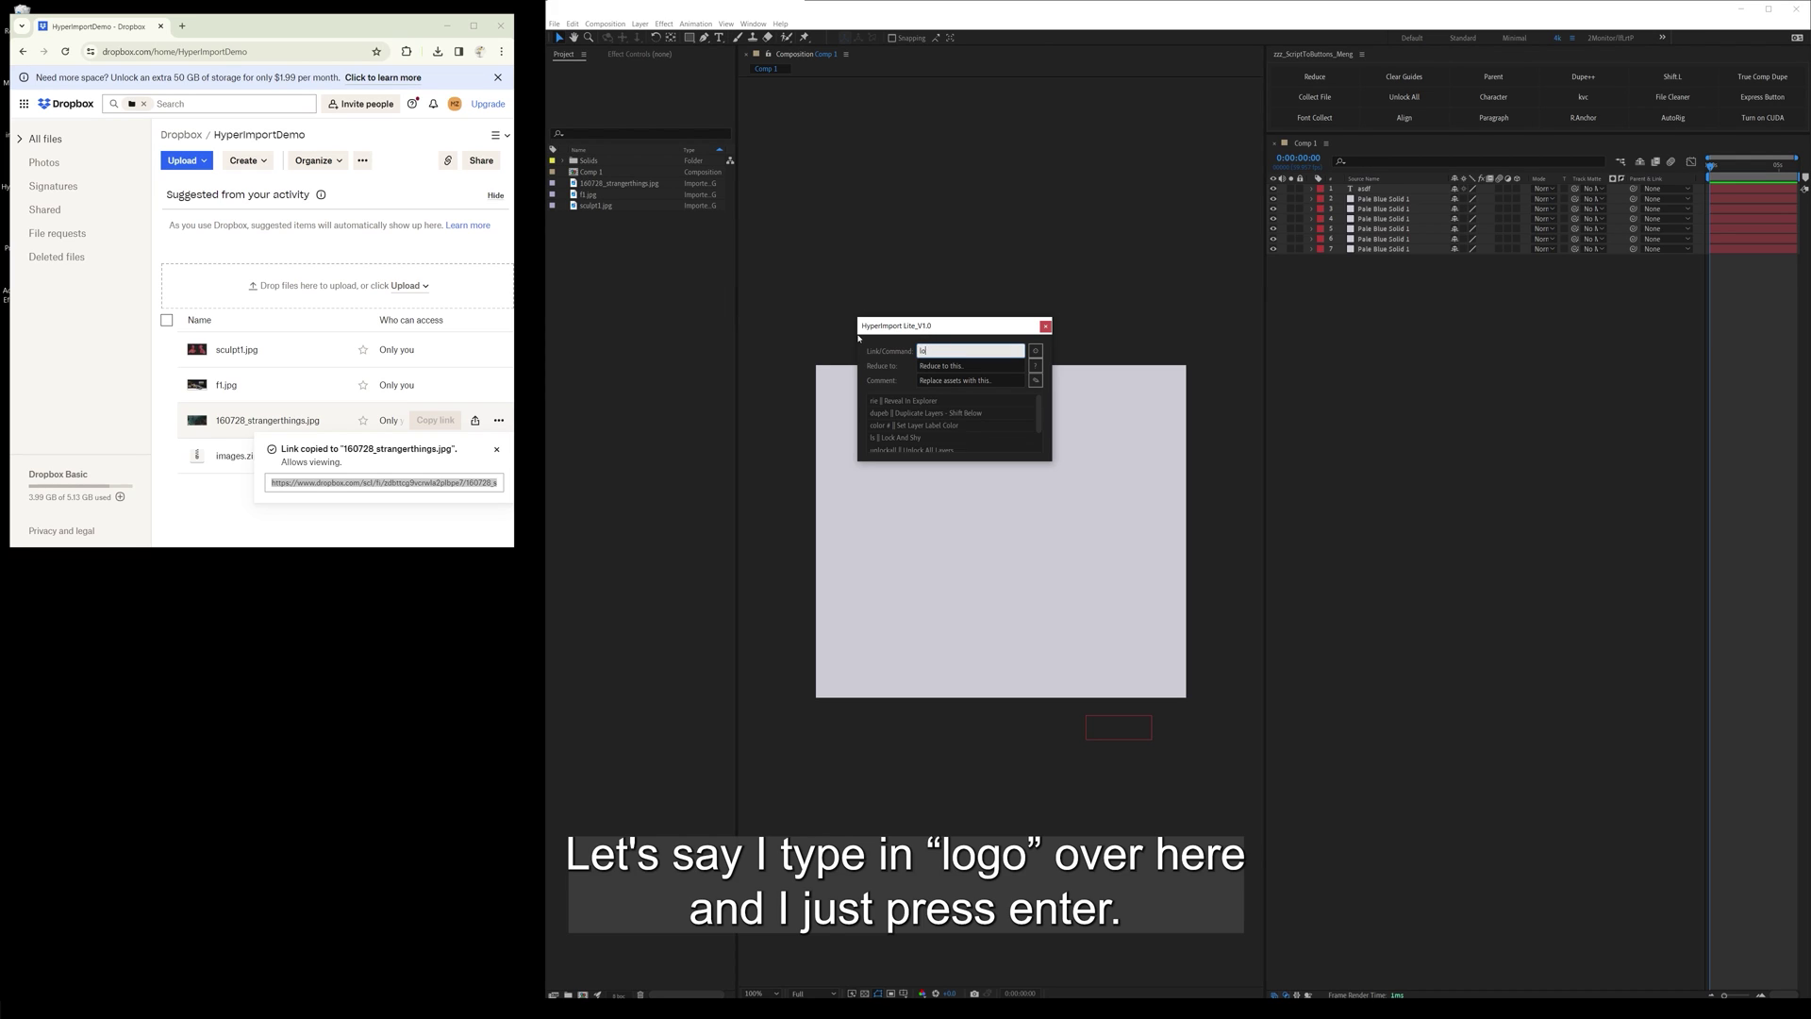
pyautogui.press('Return')
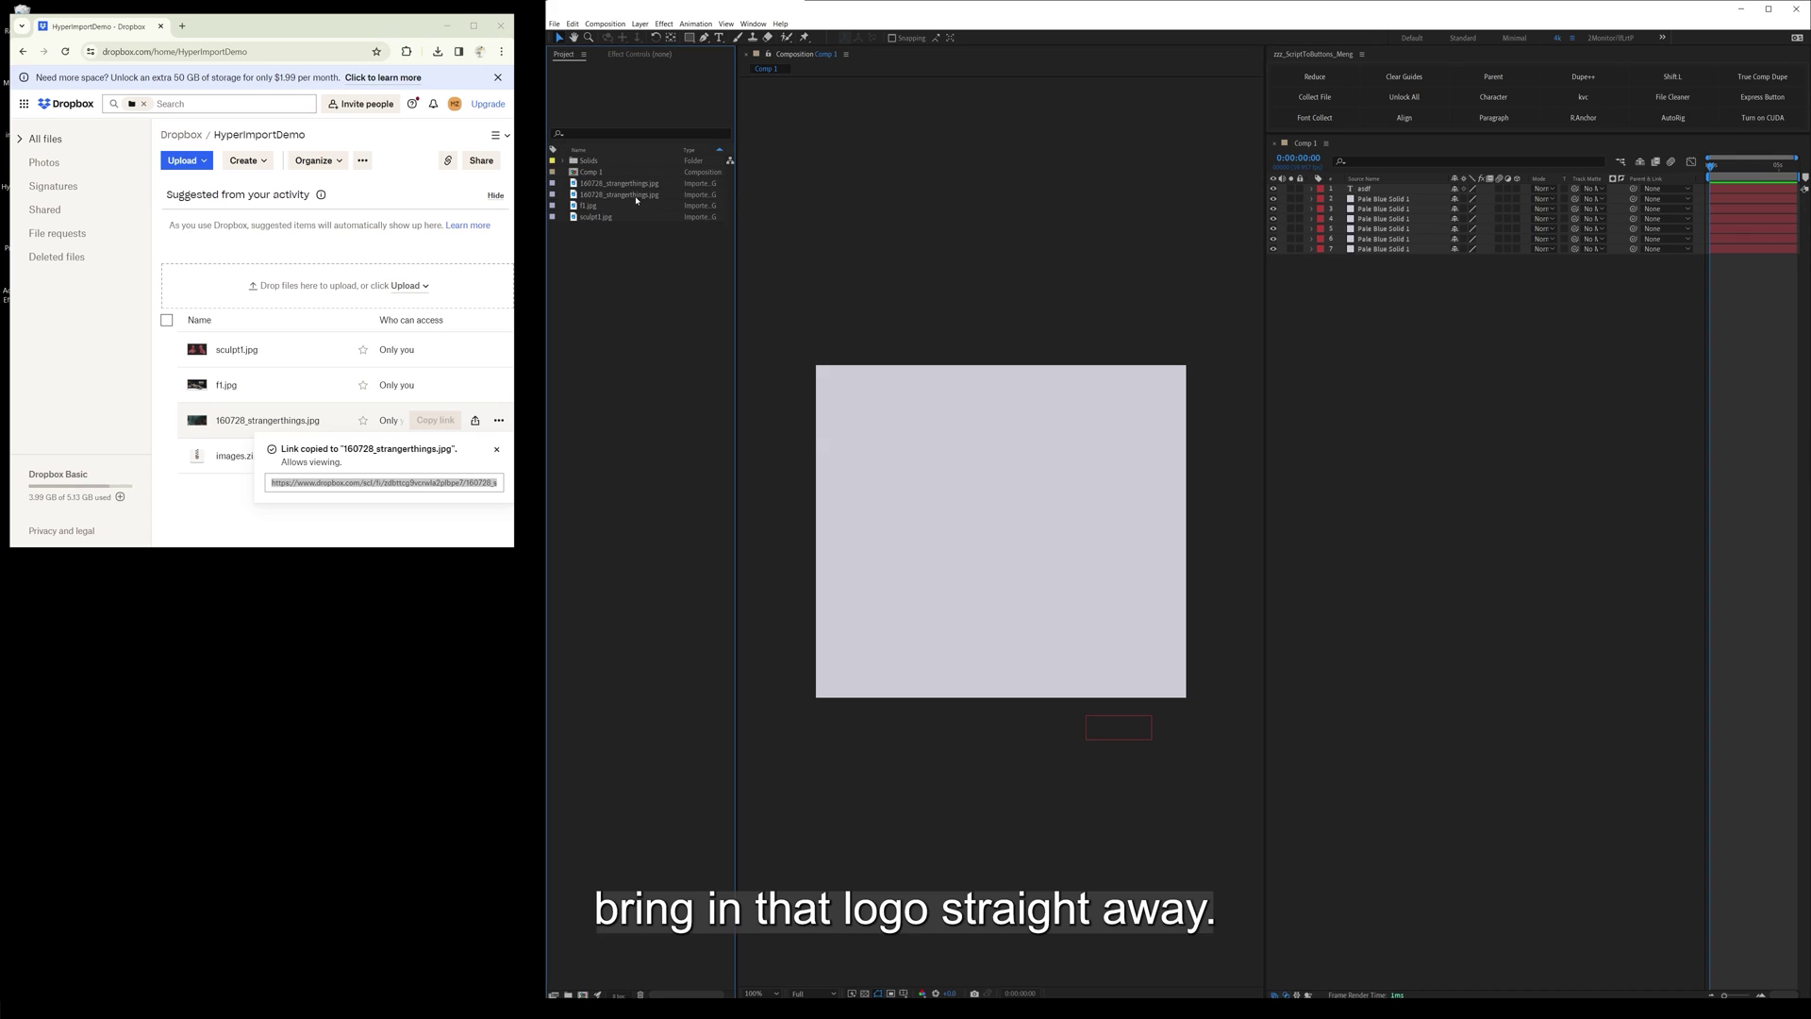
# - Preview the newly imported 160729_strangerthings.jpg in the project, and clear the selection
pyautogui.click(642, 194)
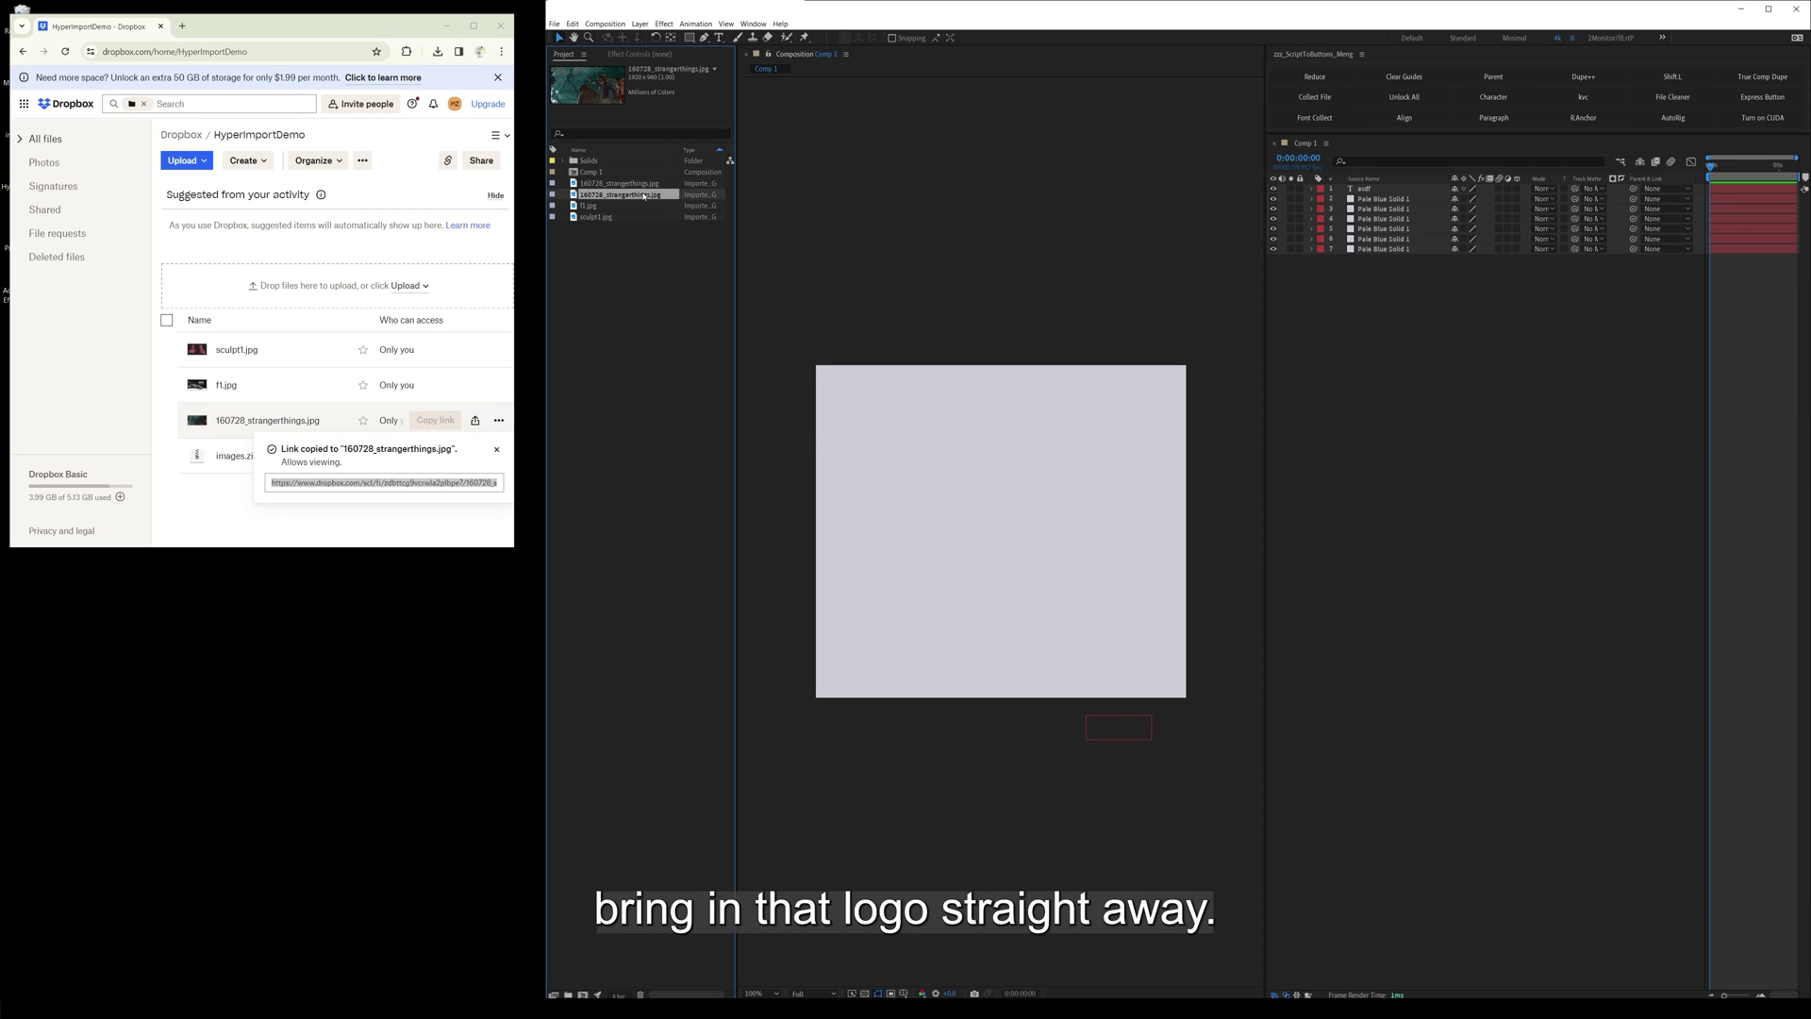
pyautogui.click(687, 511)
pyautogui.click(780, 443)
# - Use a HyperImport command to select the text layers in the composition
pyautogui.hotkey('ctrl', 'shift', 'i')
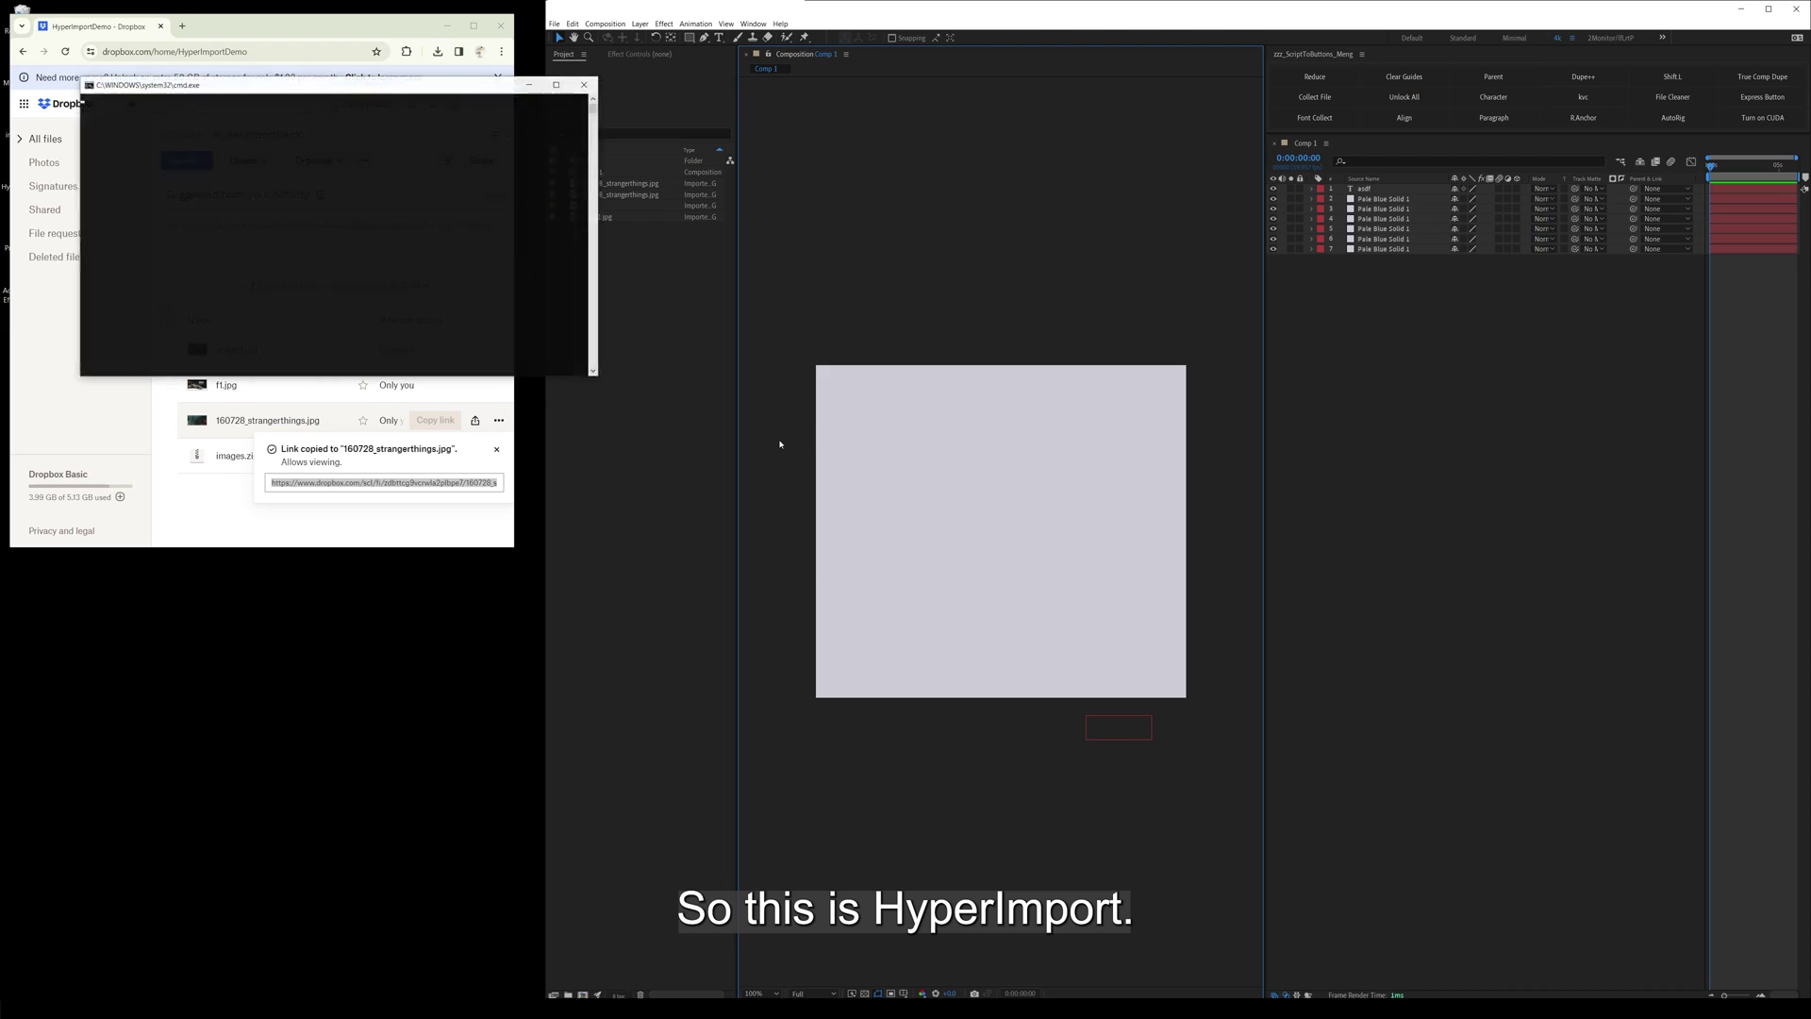
pyautogui.moveTo(883, 434); pyautogui.dragTo(784, 434)
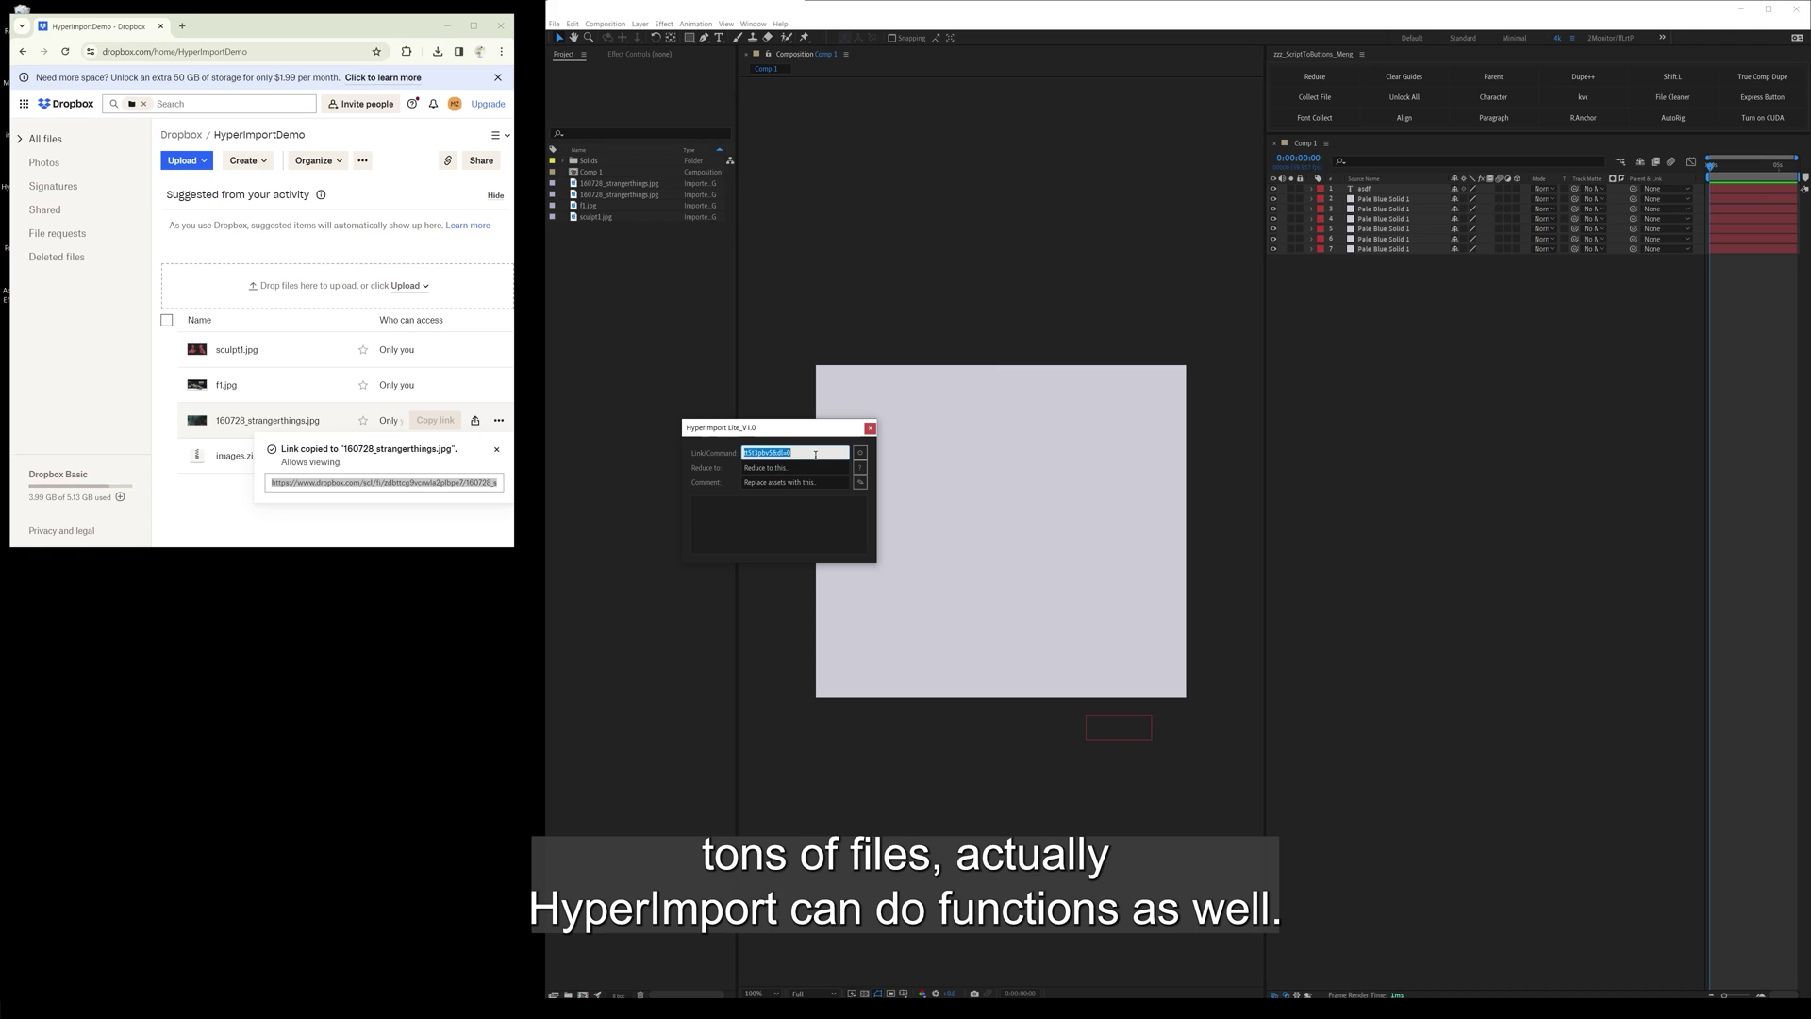
pyautogui.moveTo(787, 432); pyautogui.dragTo(734, 473)
pyautogui.press('BackSpace')
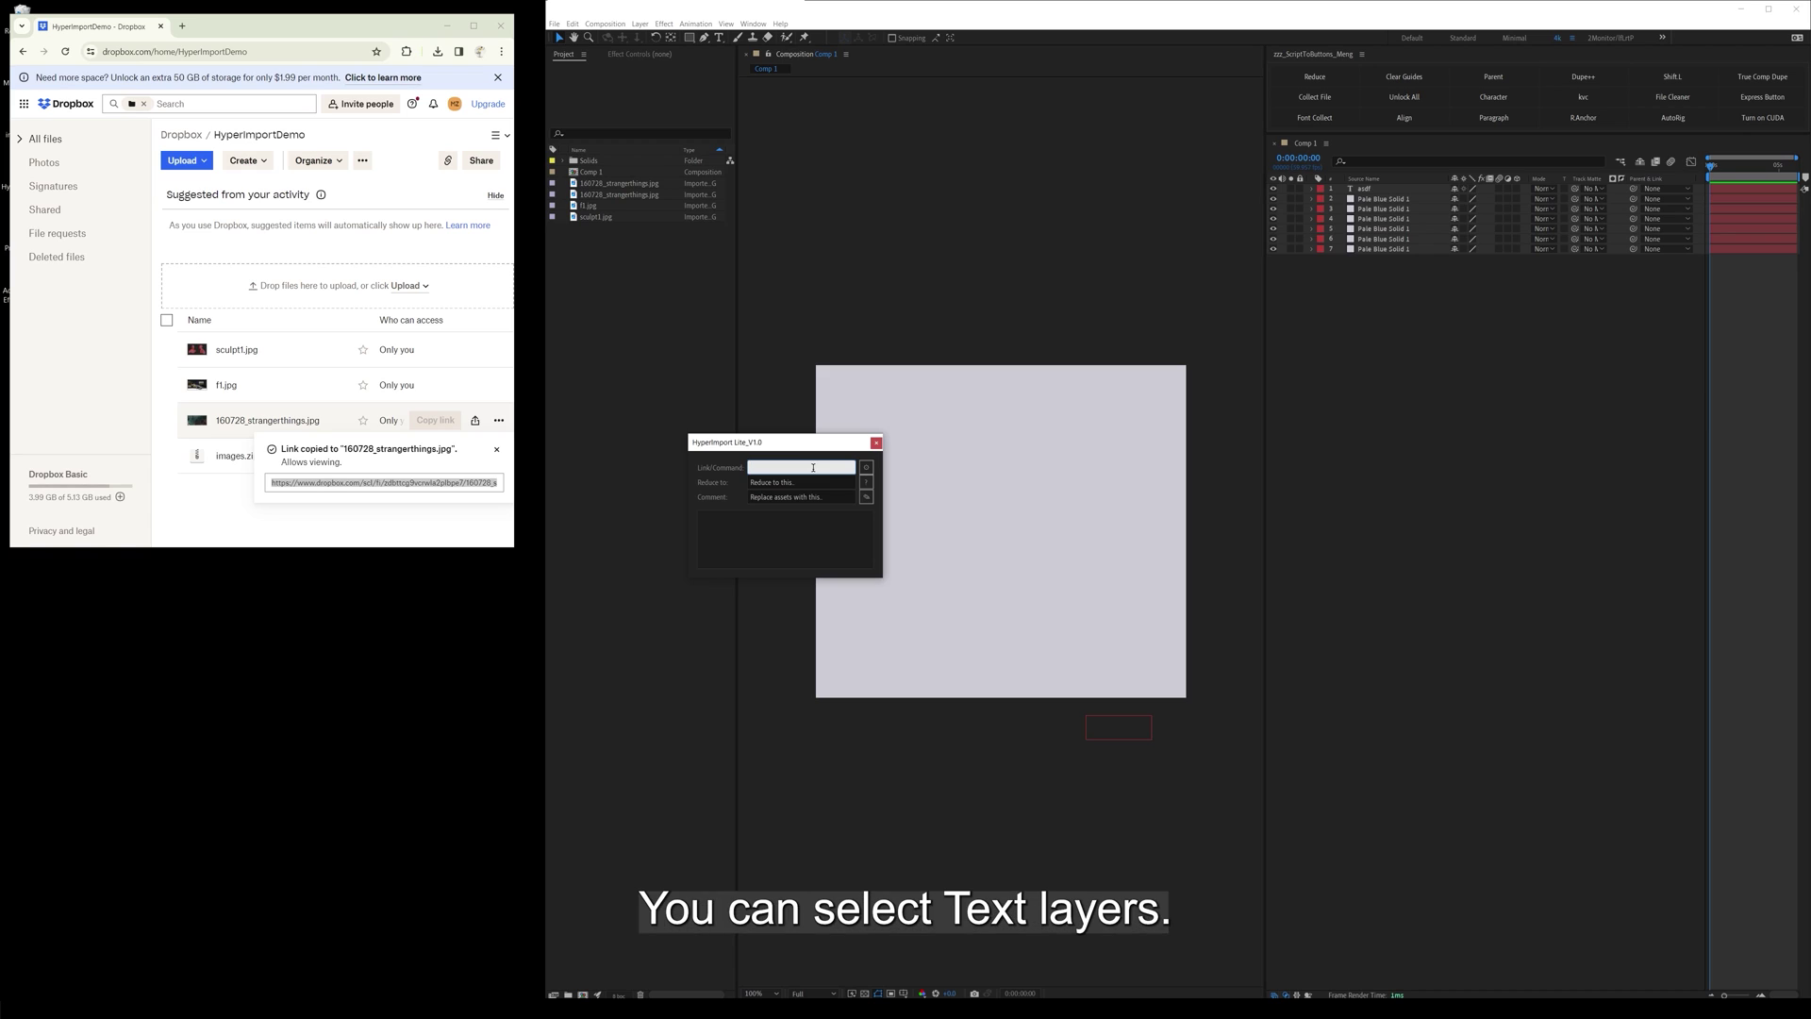
pyautogui.write('te')
pyautogui.press('Return')
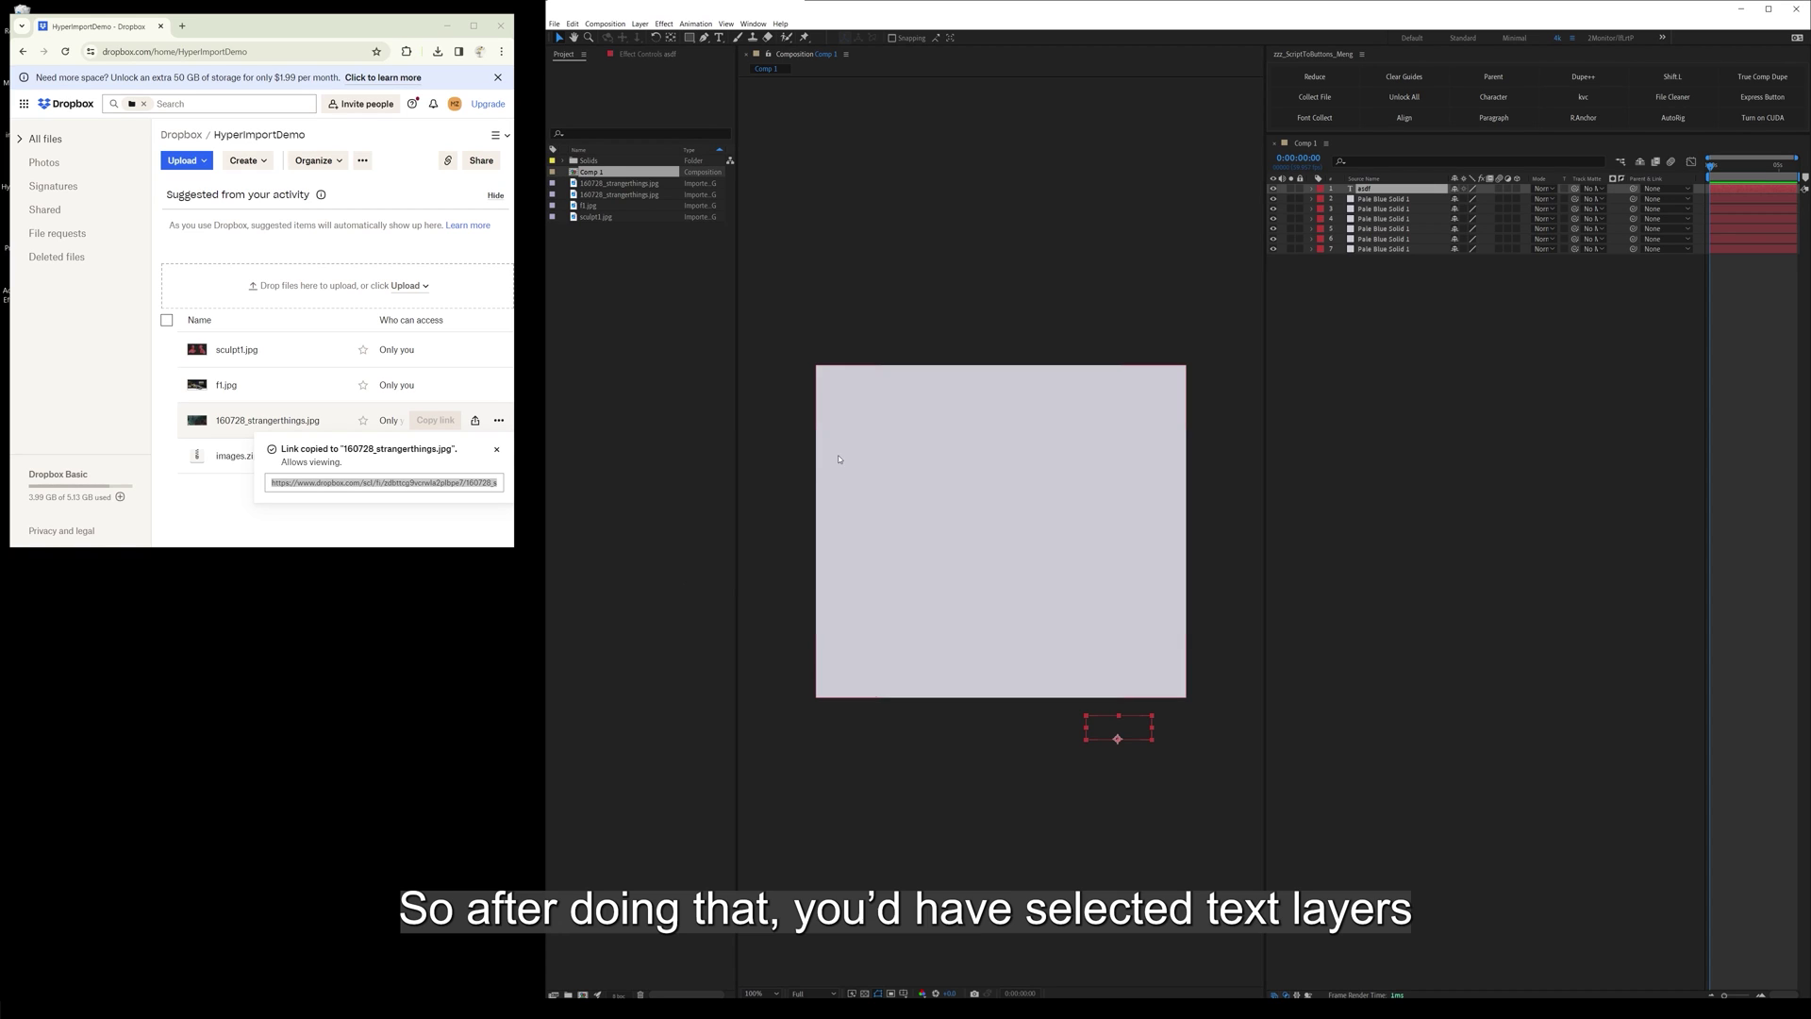
# - Invert the layer selection from the bottommost Pale Blue Solid layer with HyperImport's sil command, and deselect all layers
pyautogui.click(1412, 248)
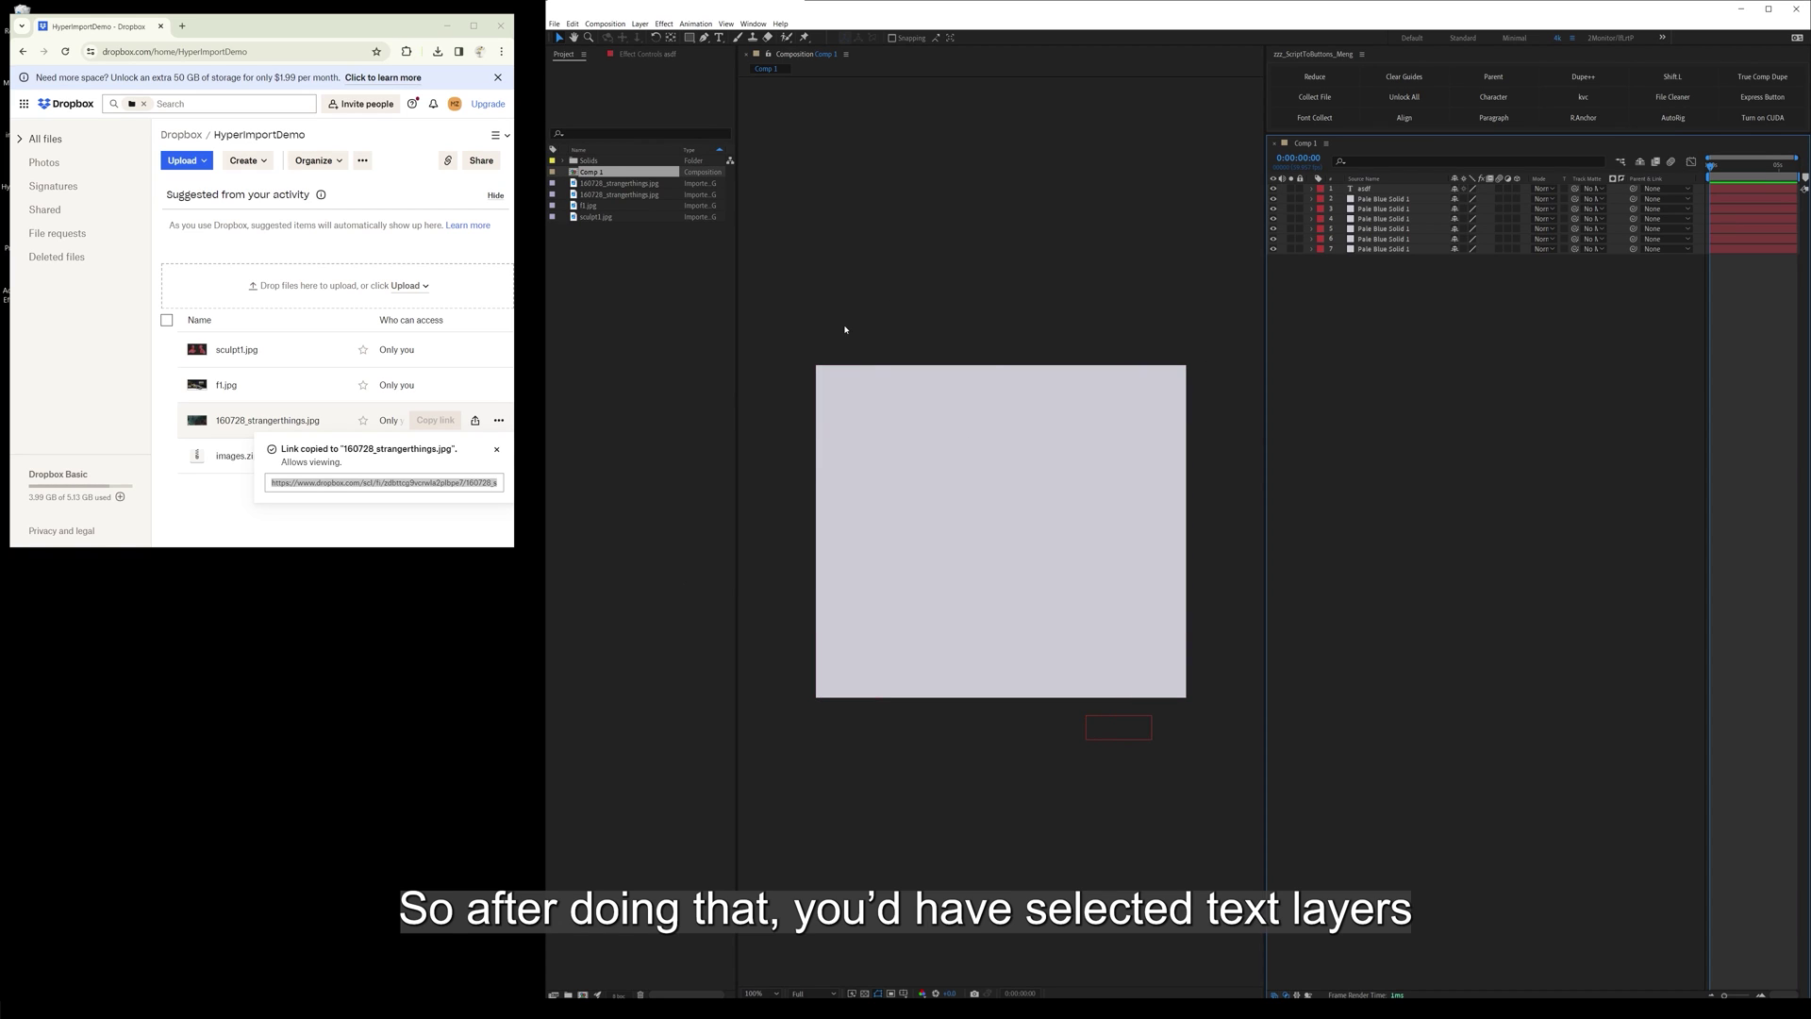
pyautogui.press('F3')
pyautogui.write('sil || Select Inverse Layer(s')
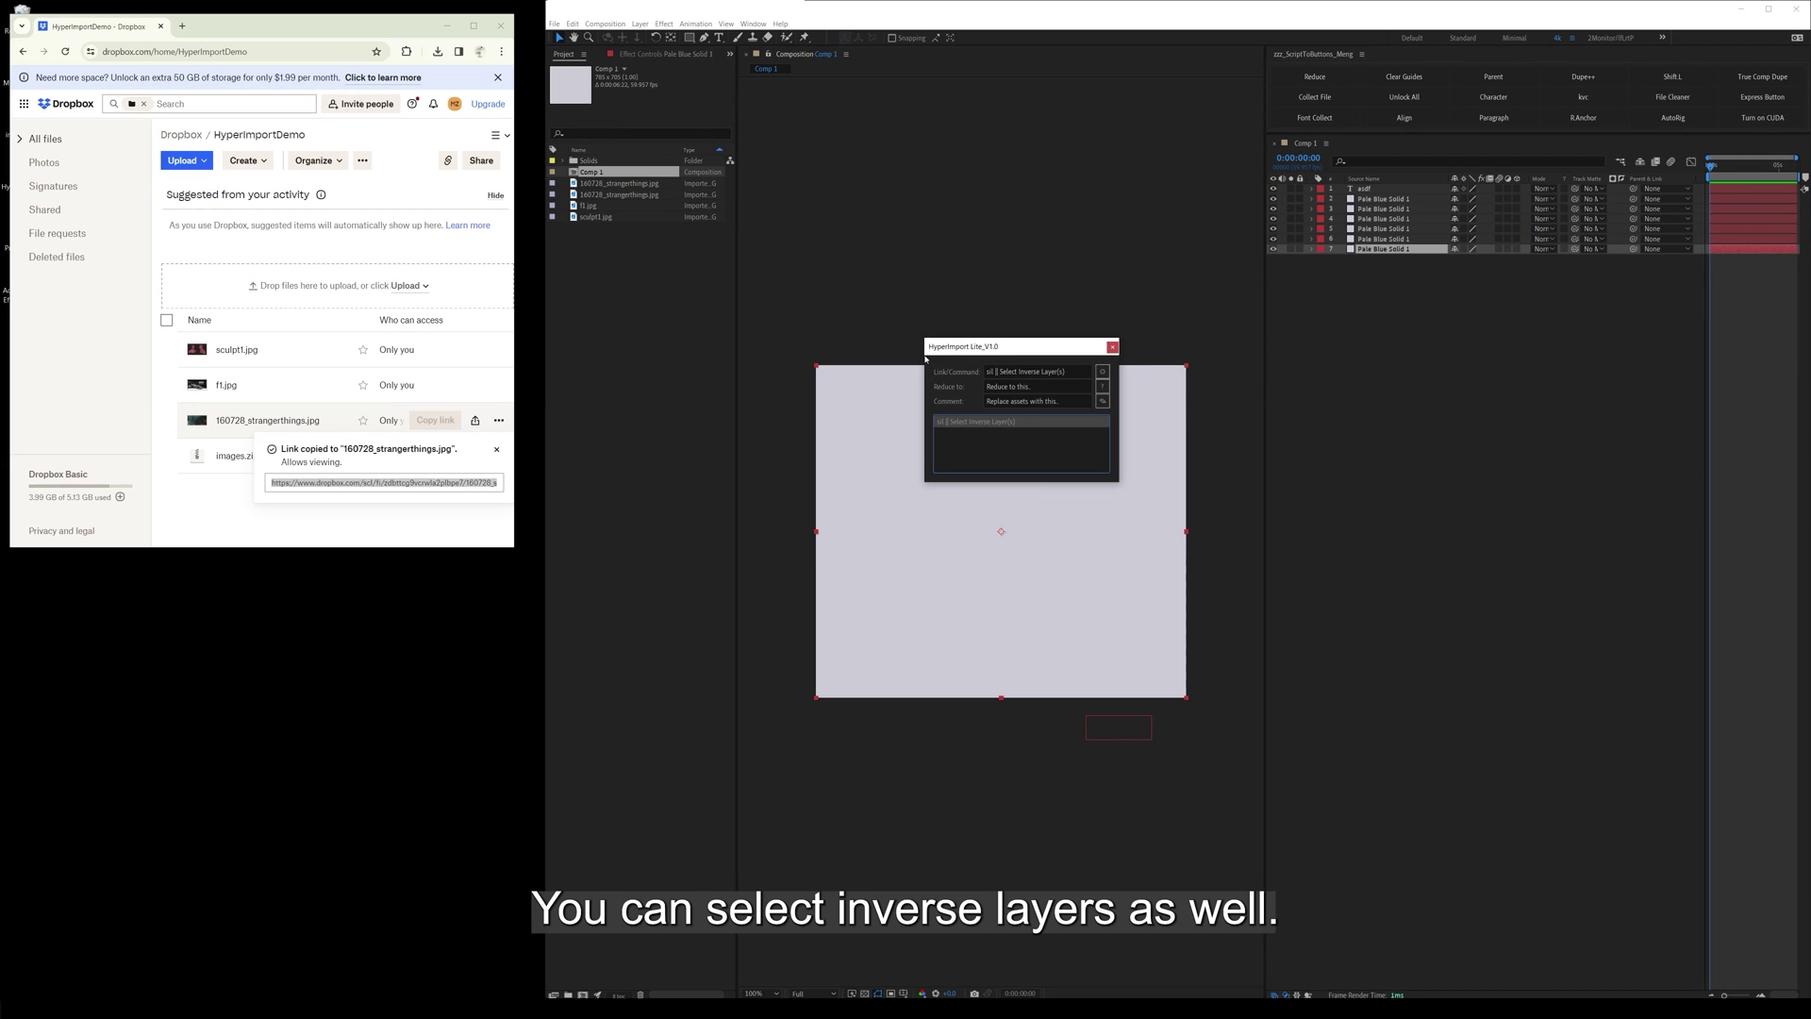
pyautogui.press('Return')
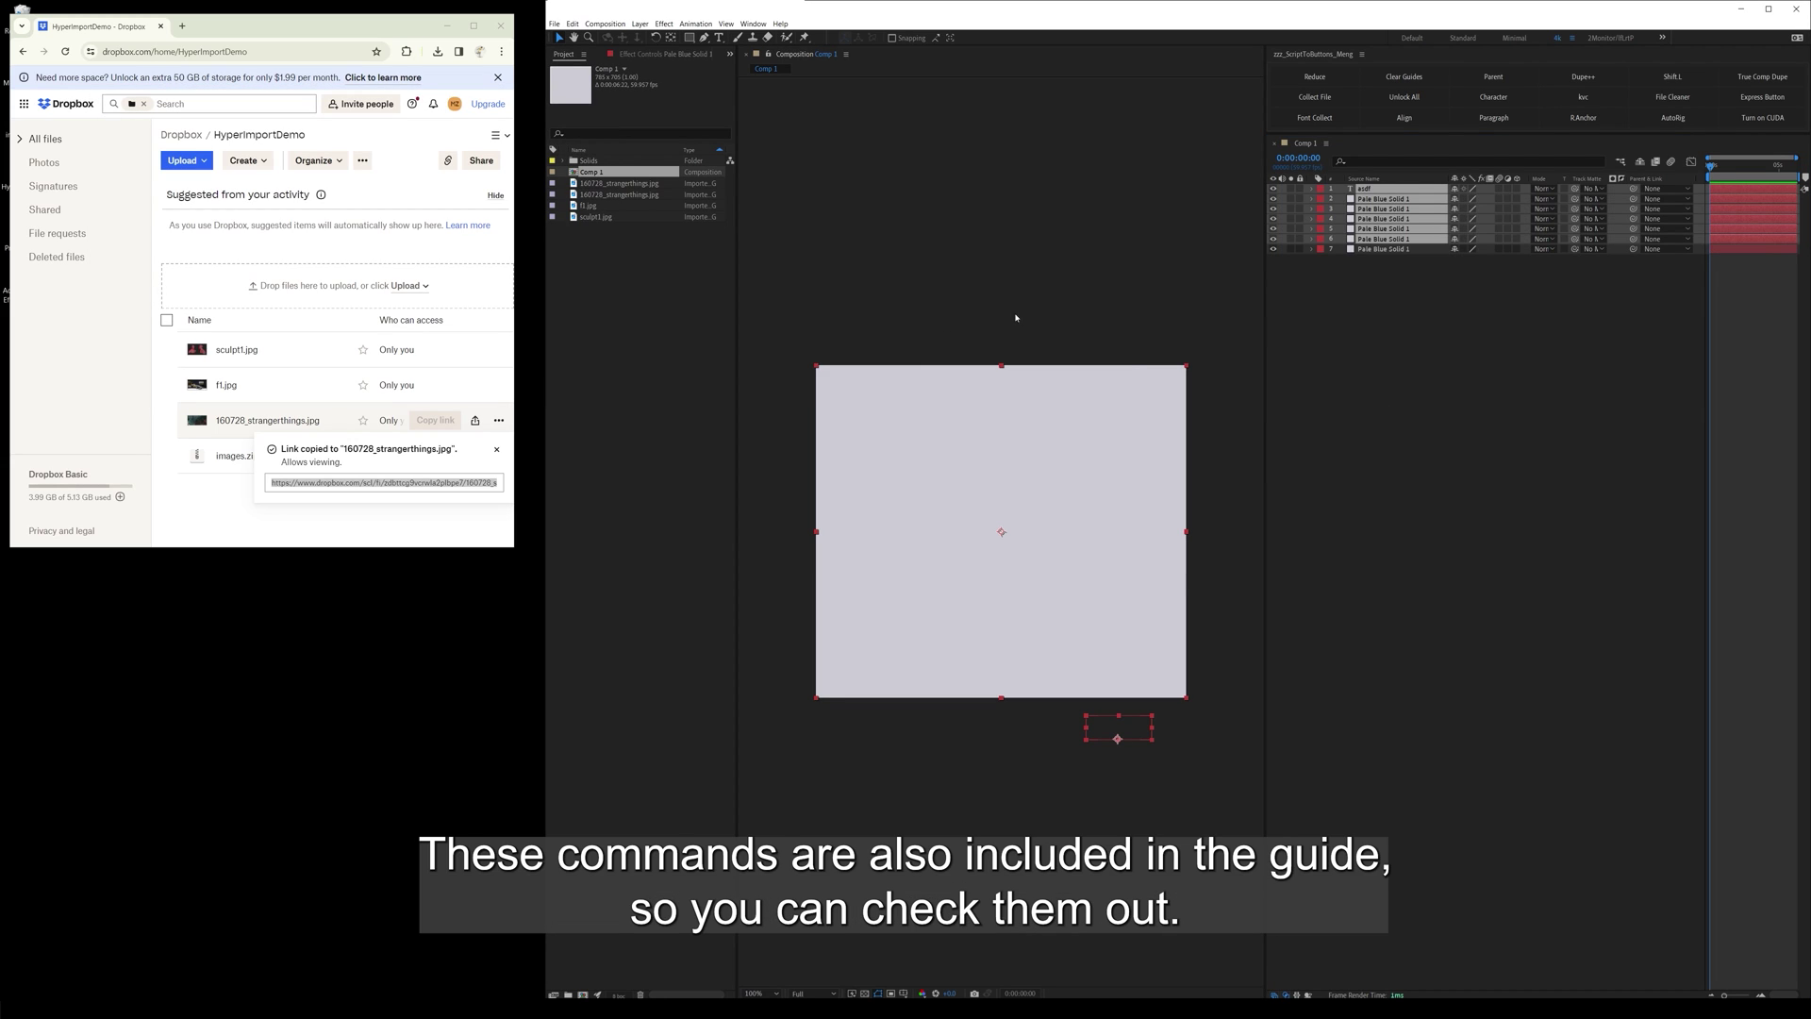
pyautogui.click(880, 314)
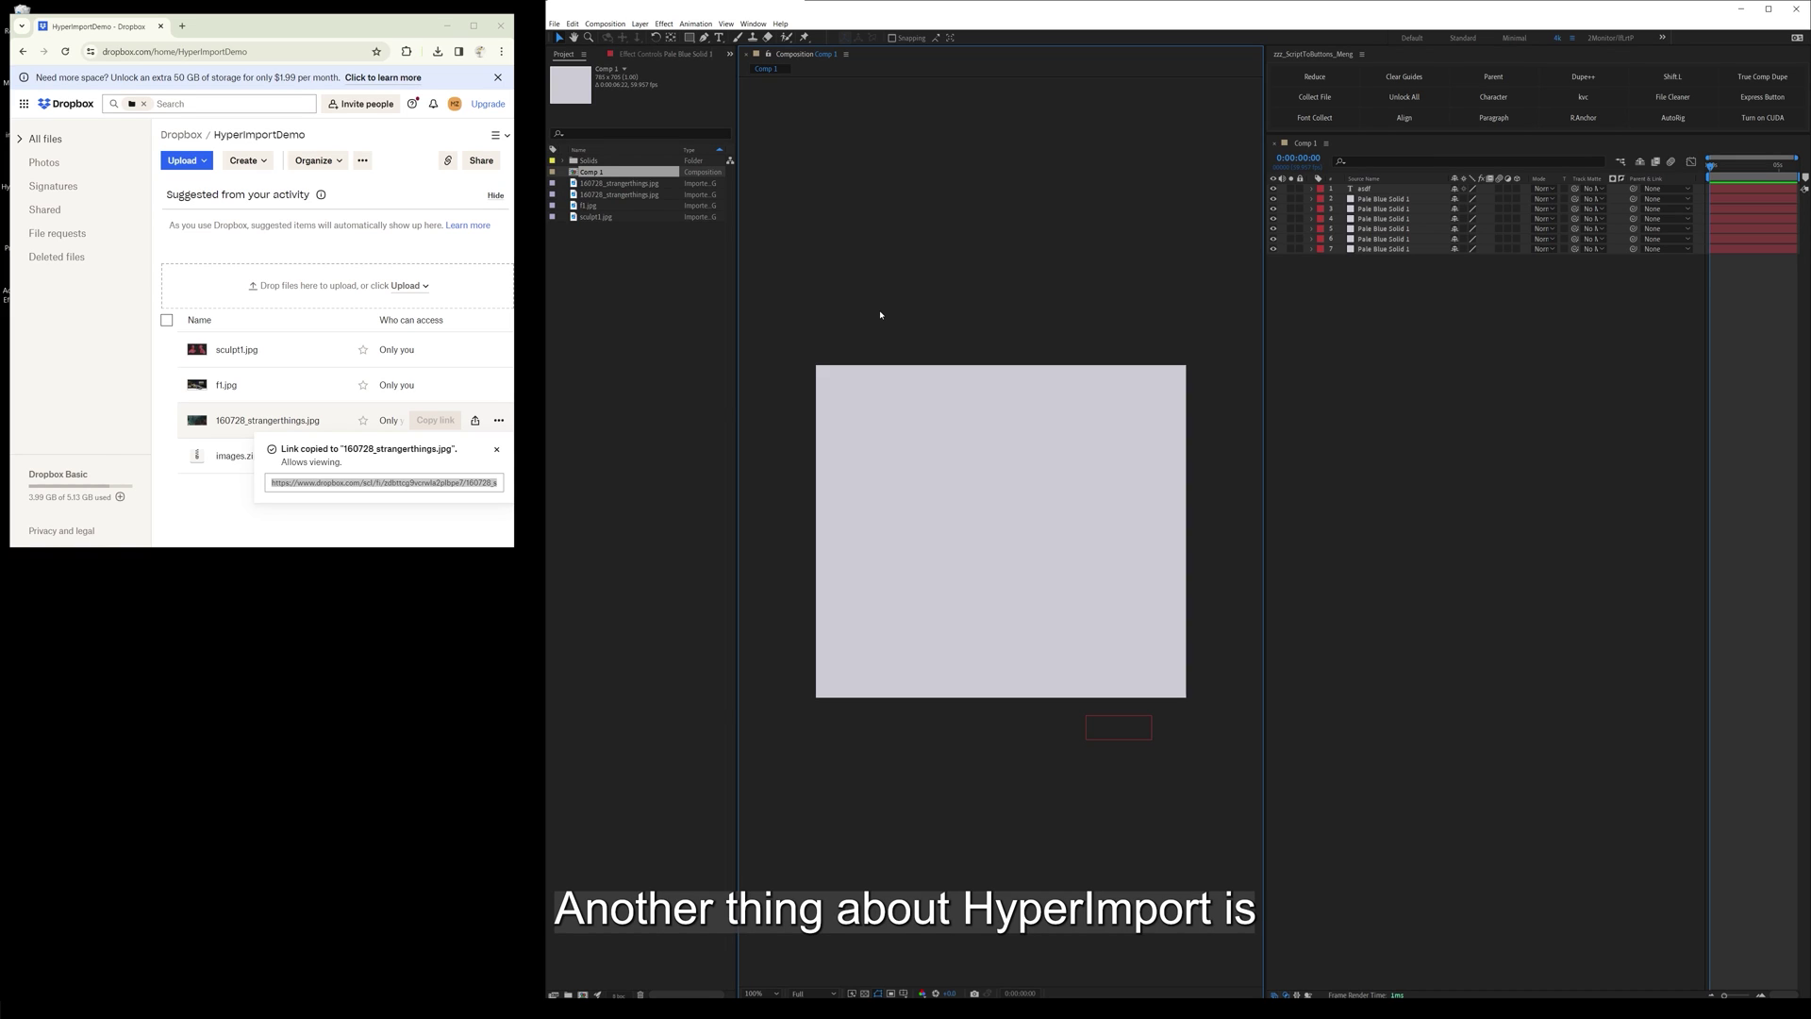
# - Open the preferences directory from HyperImport's preferences and go to the jsx folder inside pref
pyautogui.hotkey('ctrl', 'i')
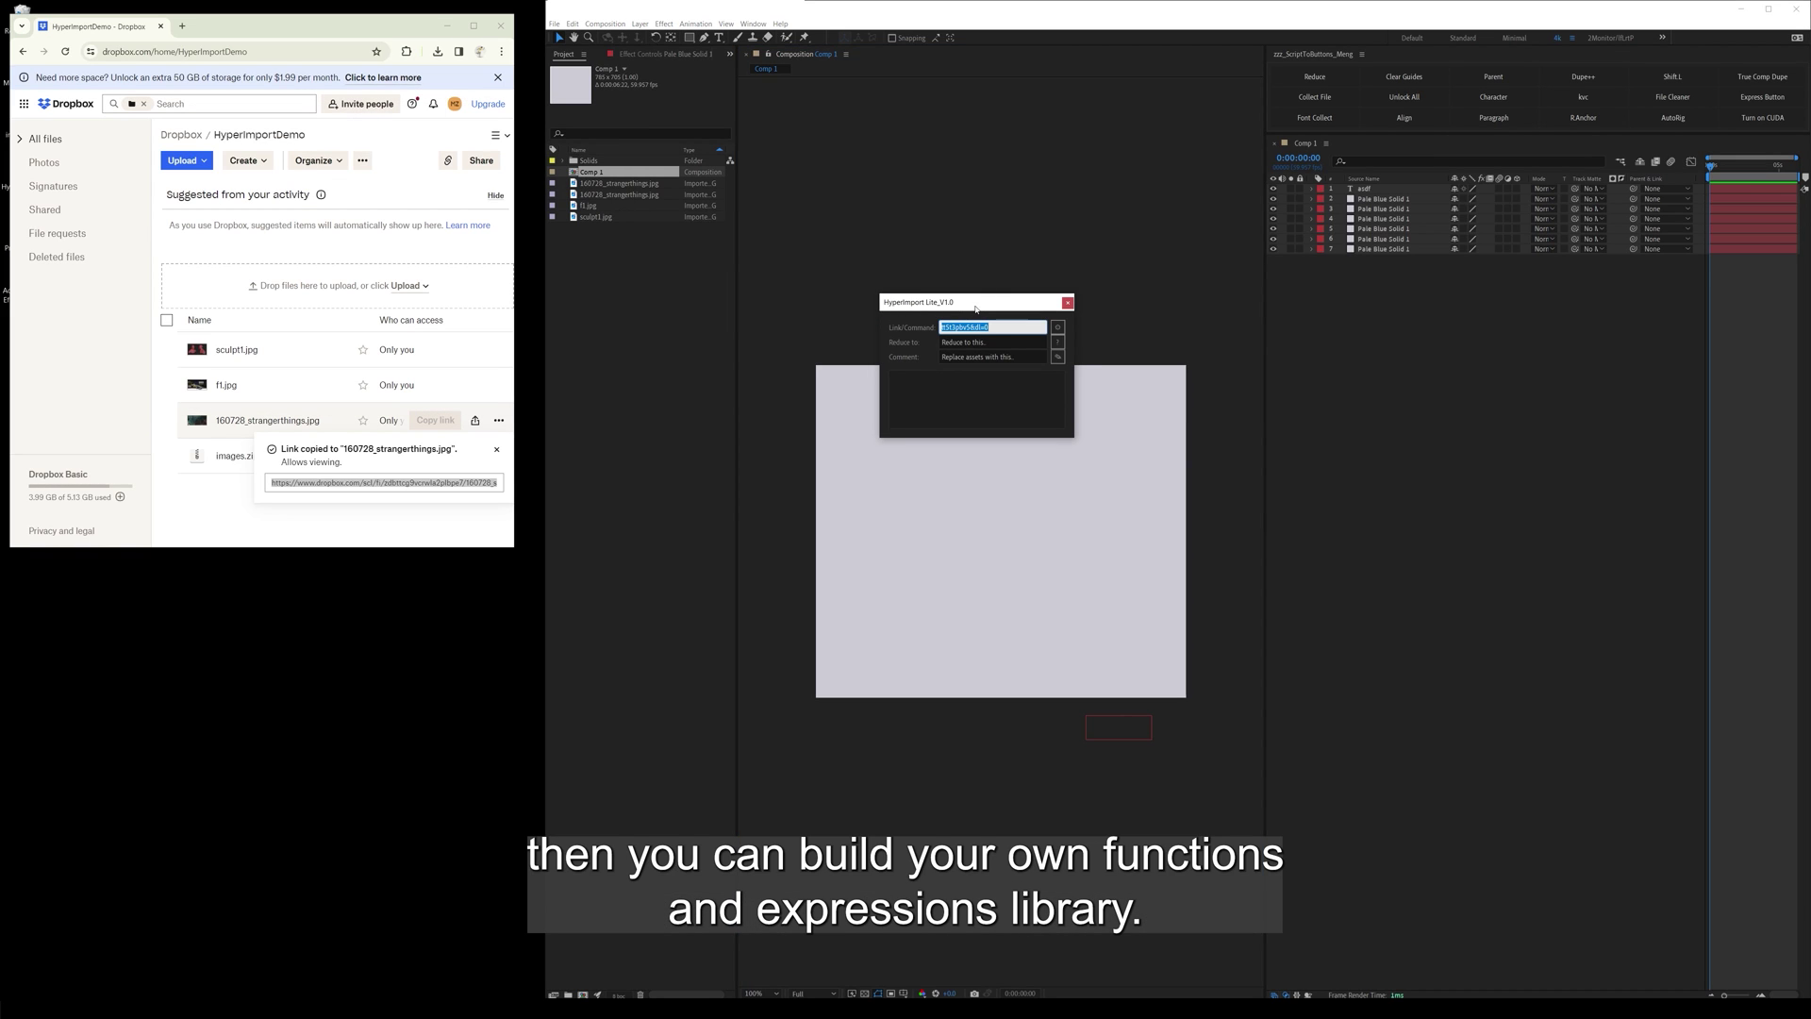
pyautogui.moveTo(976, 309); pyautogui.dragTo(946, 407)
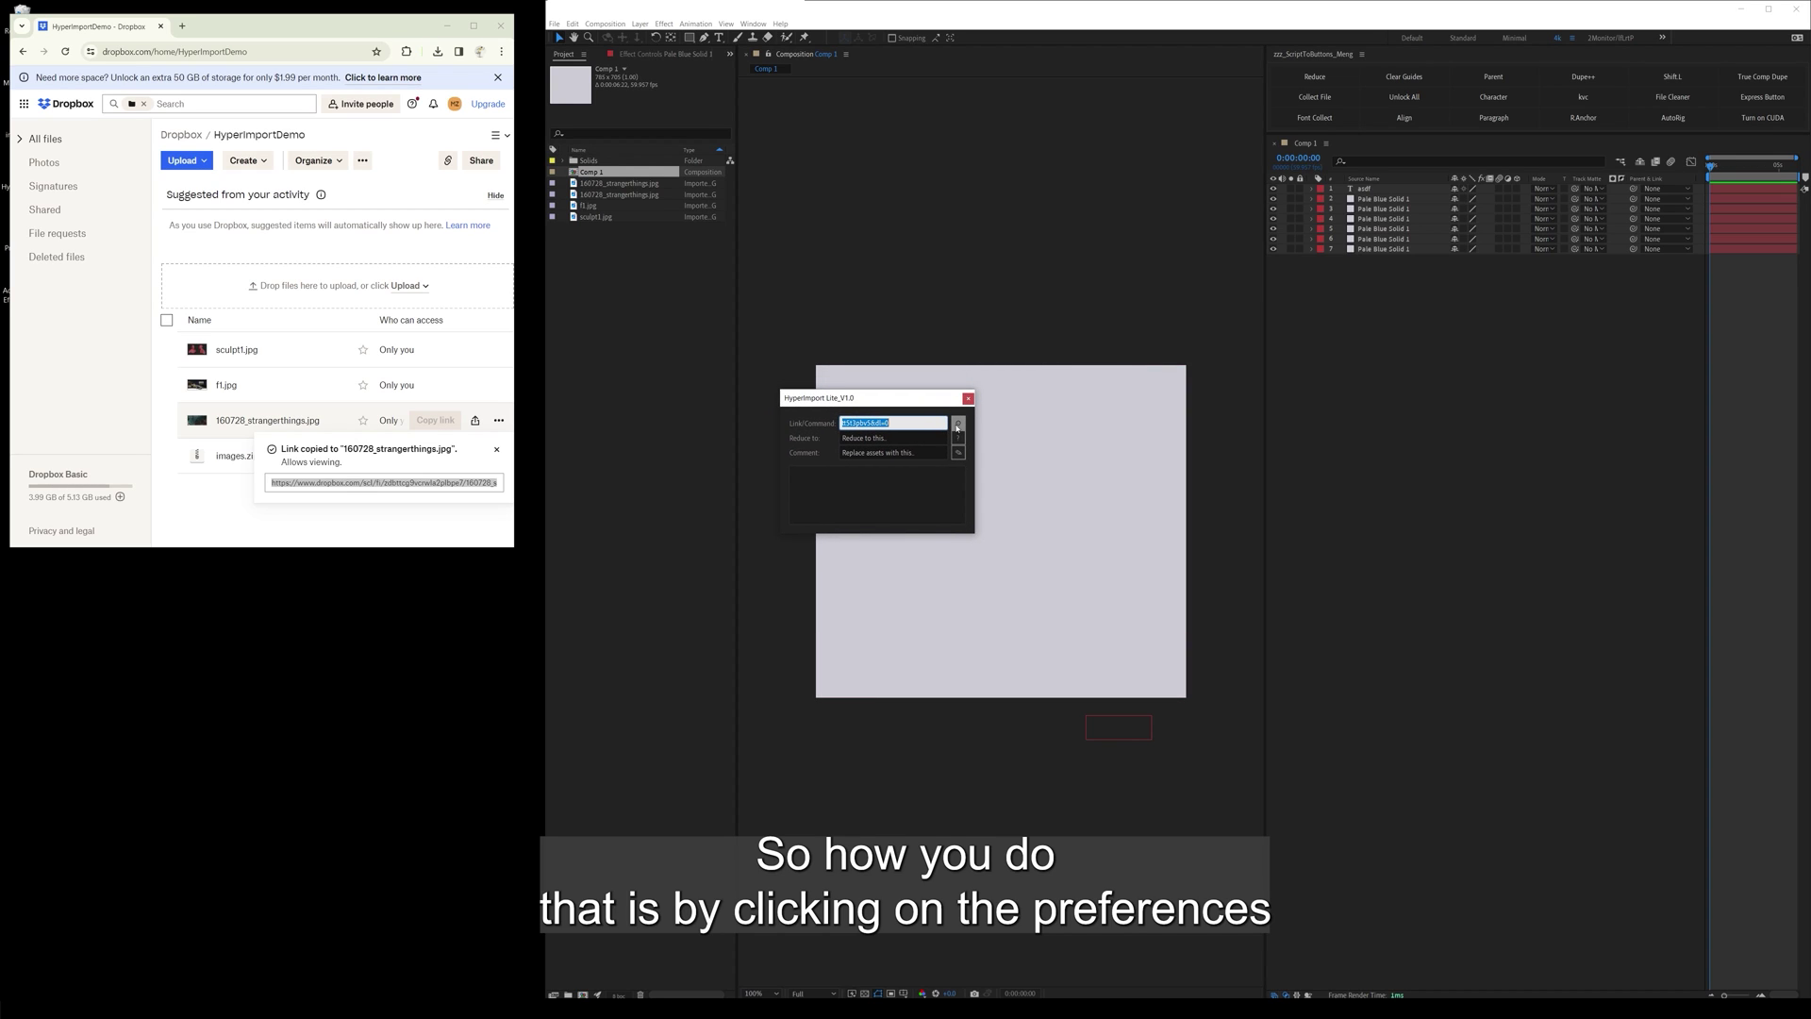
pyautogui.click(958, 427)
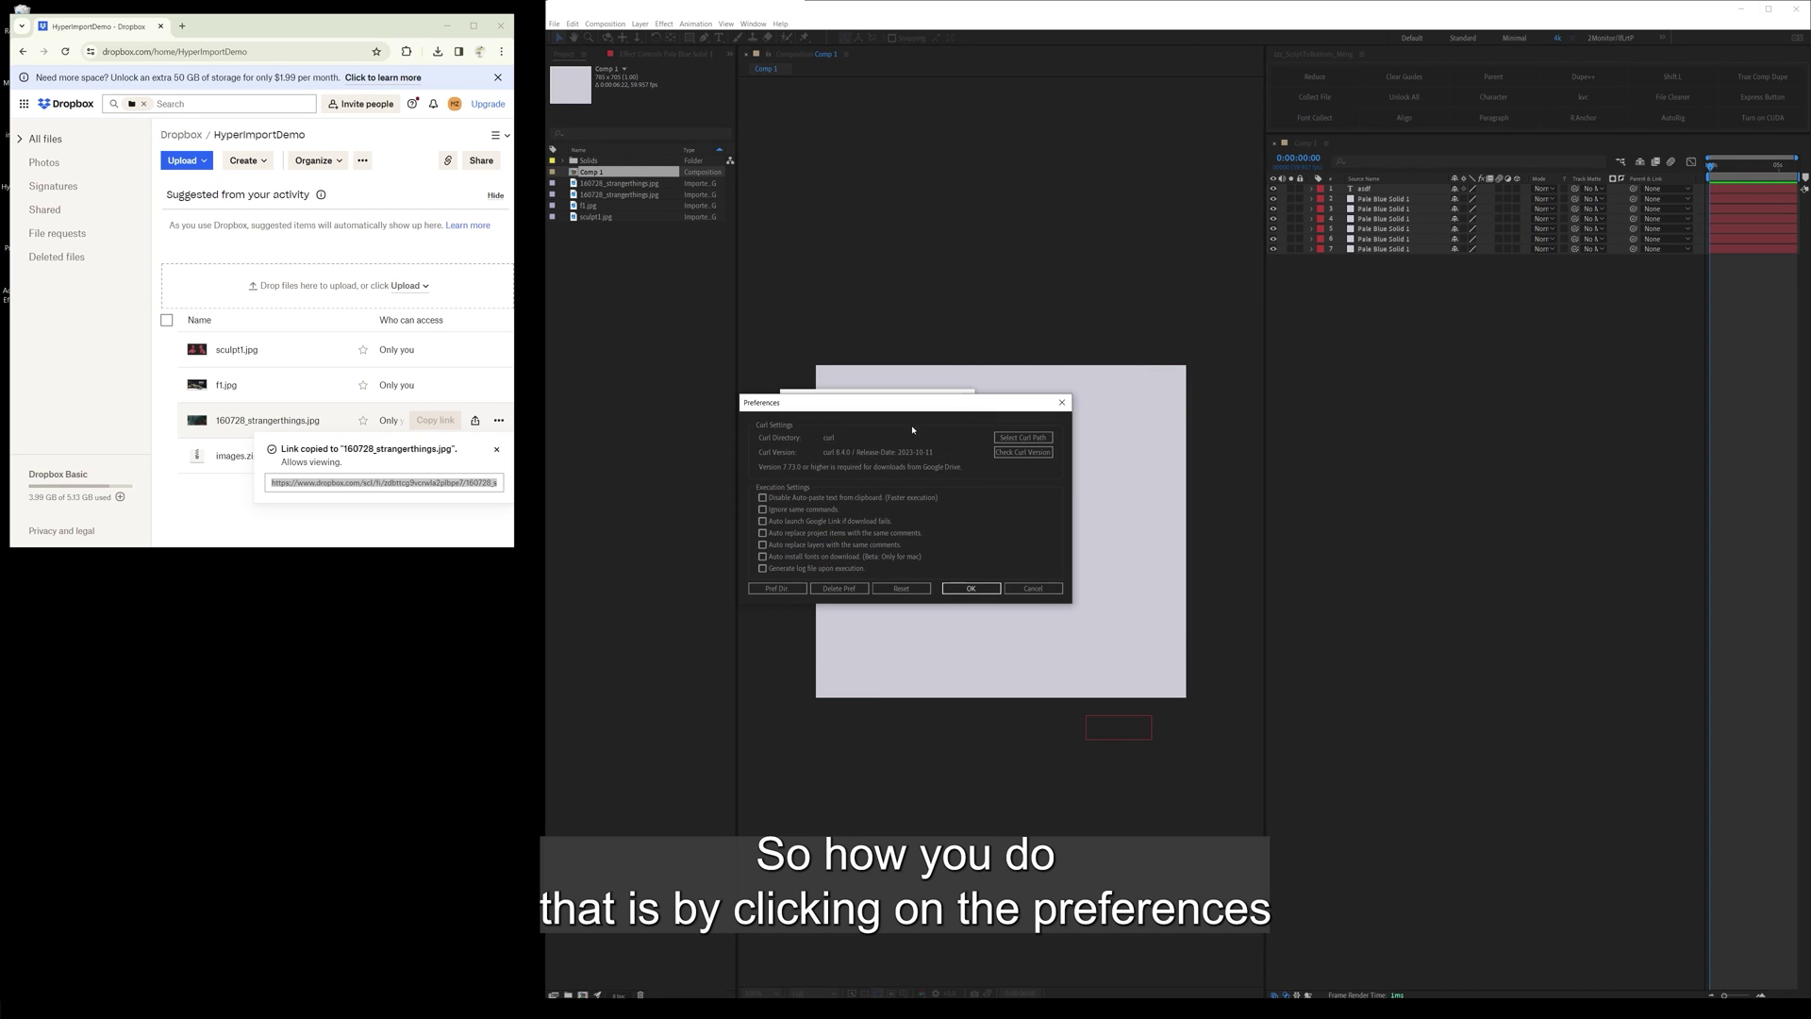
pyautogui.click(776, 589)
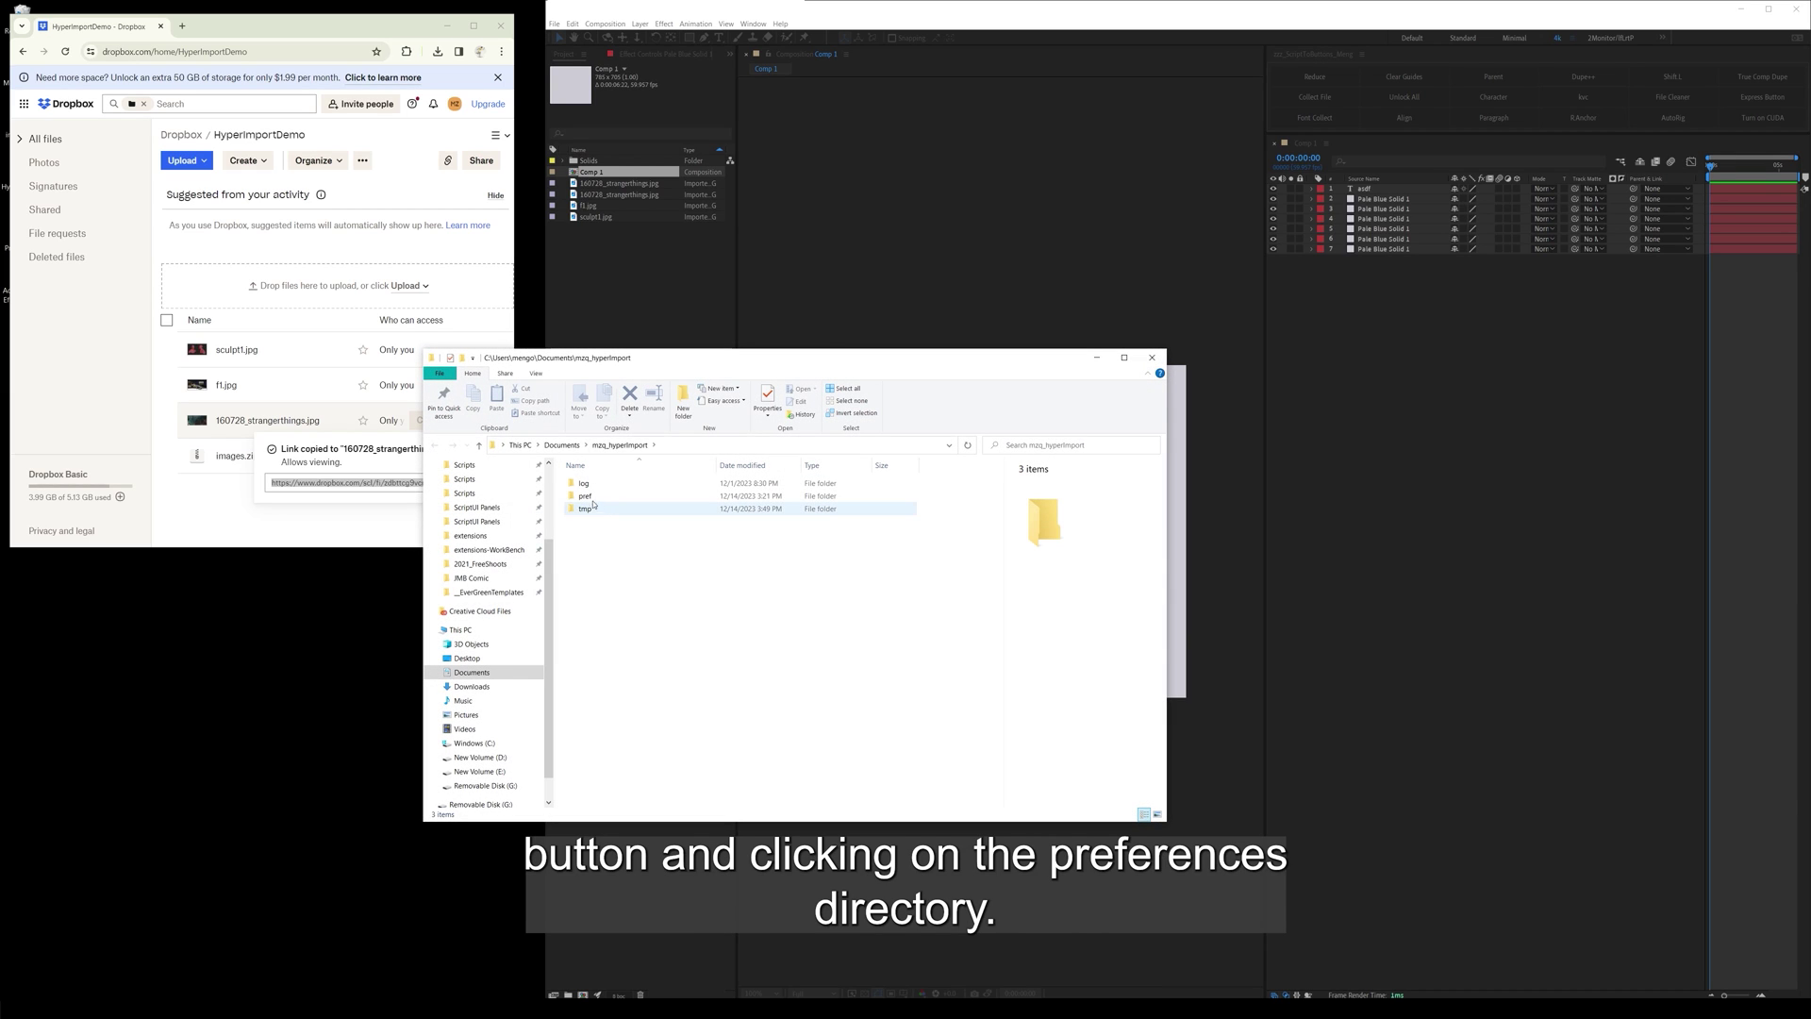
pyautogui.doubleClick(586, 501)
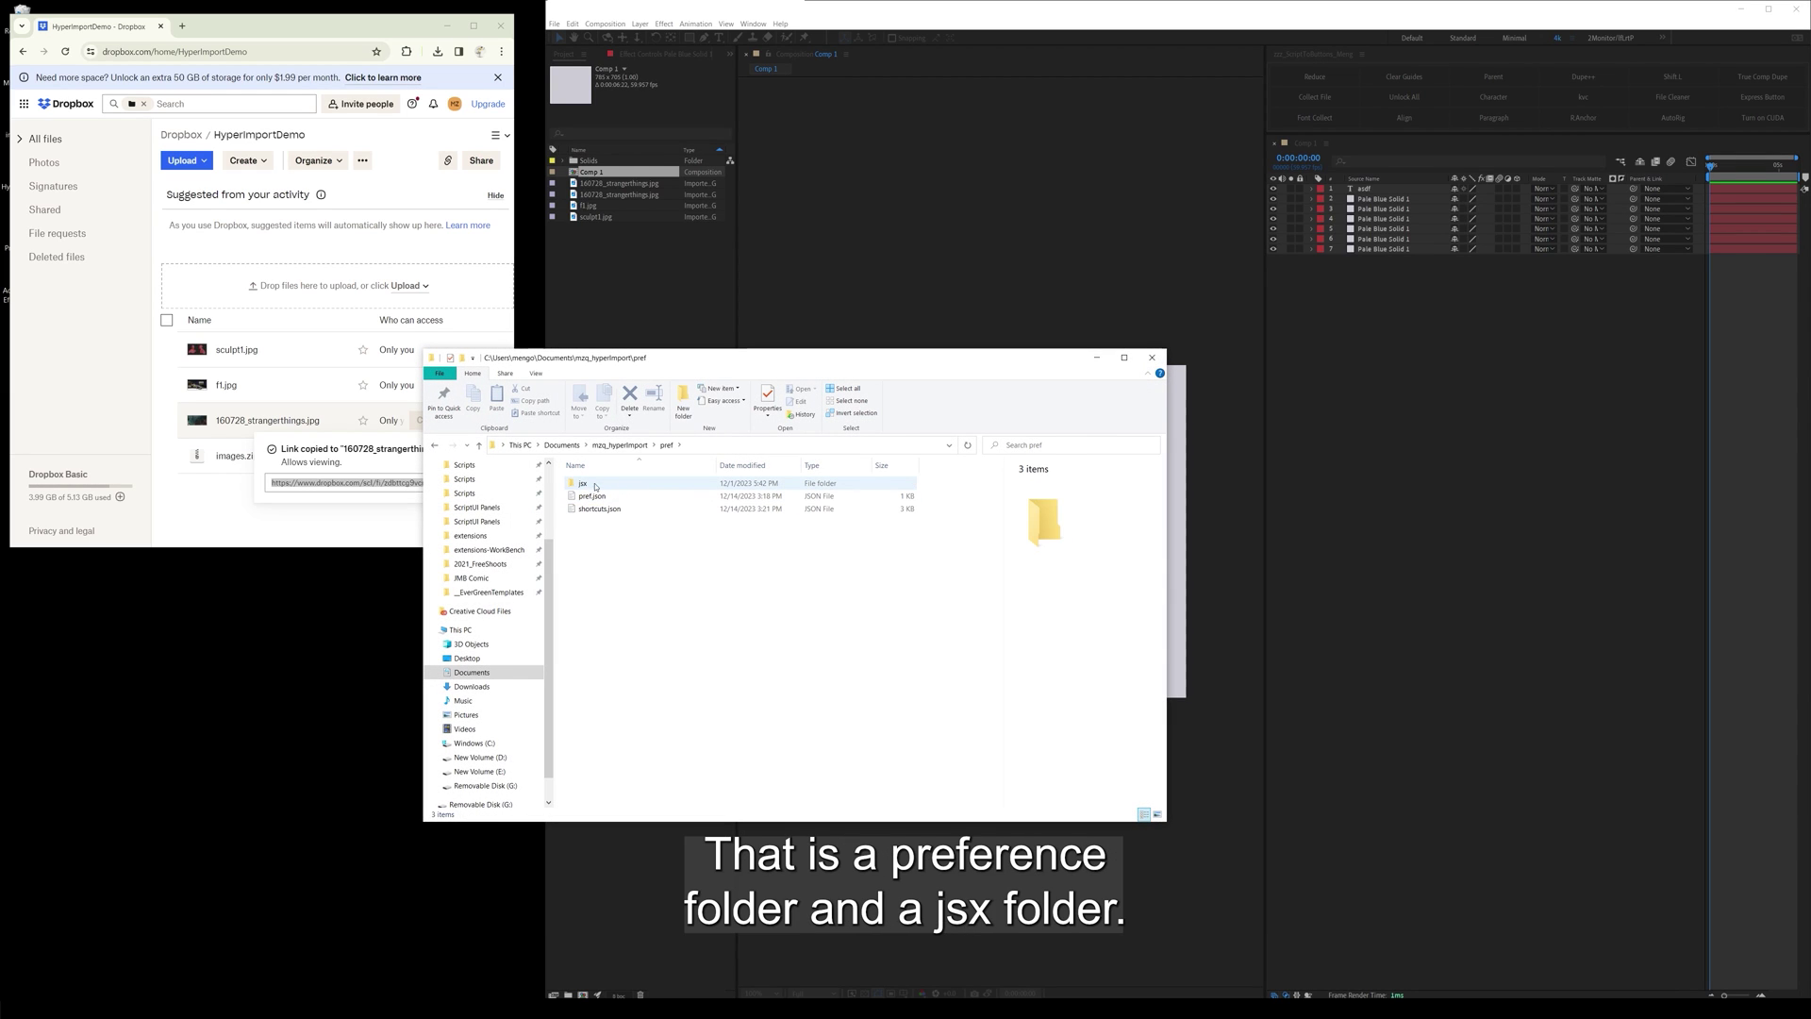
pyautogui.doubleClick(586, 483)
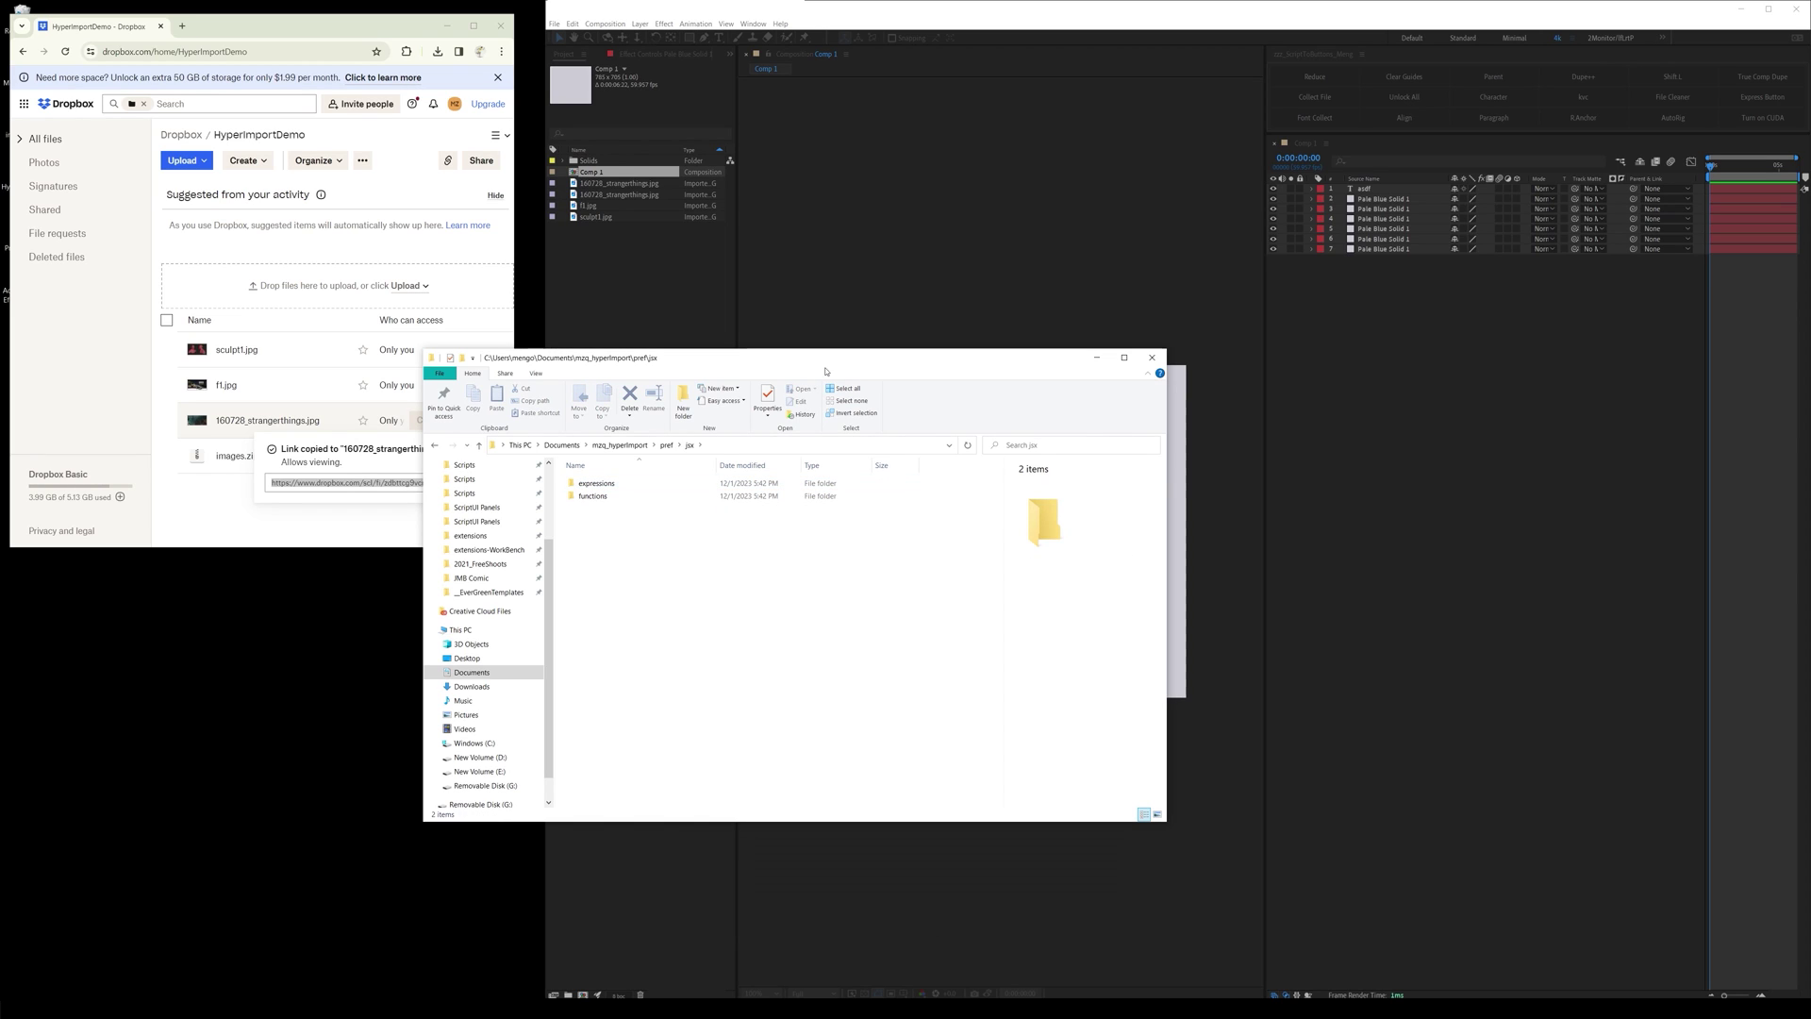
# - Look into the functions and expressions folders in jsx, and close the folder window
pyautogui.moveTo(825, 359); pyautogui.dragTo(984, 391)
pyautogui.doubleClick(755, 527)
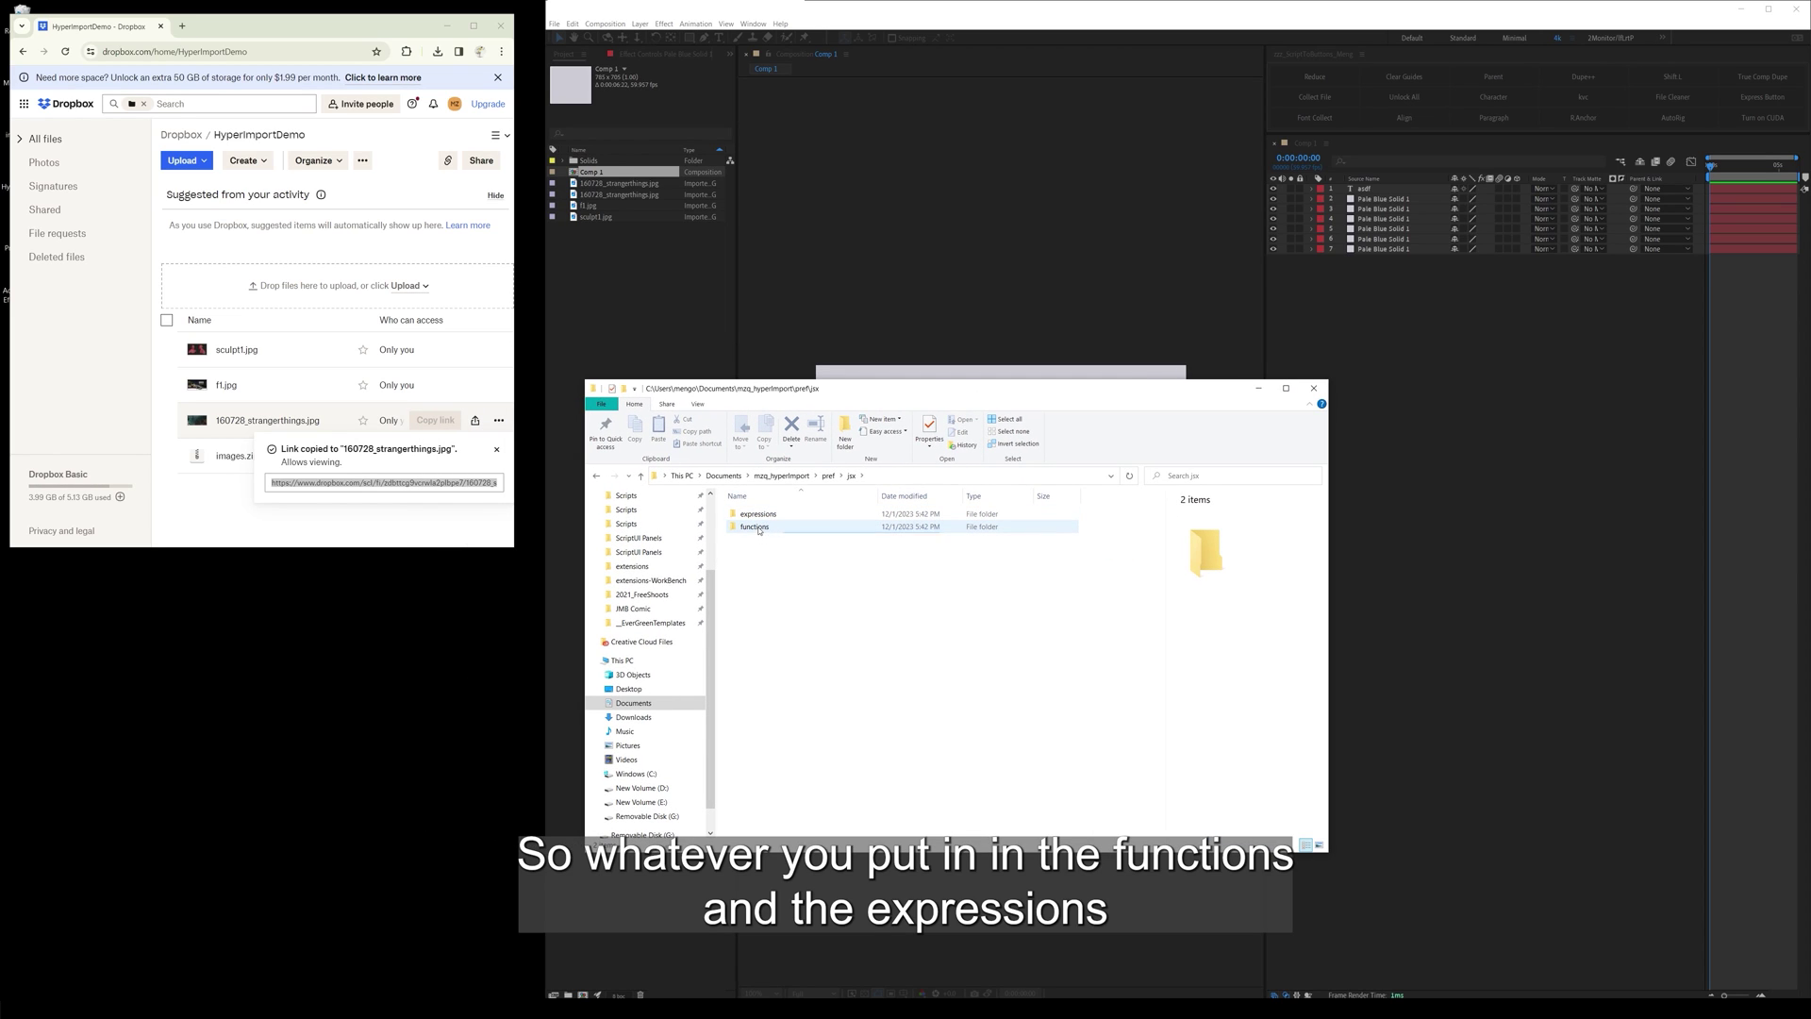
pyautogui.hotkey('alt', 'Left')
pyautogui.doubleClick(758, 514)
pyautogui.hotkey('alt', 'Left')
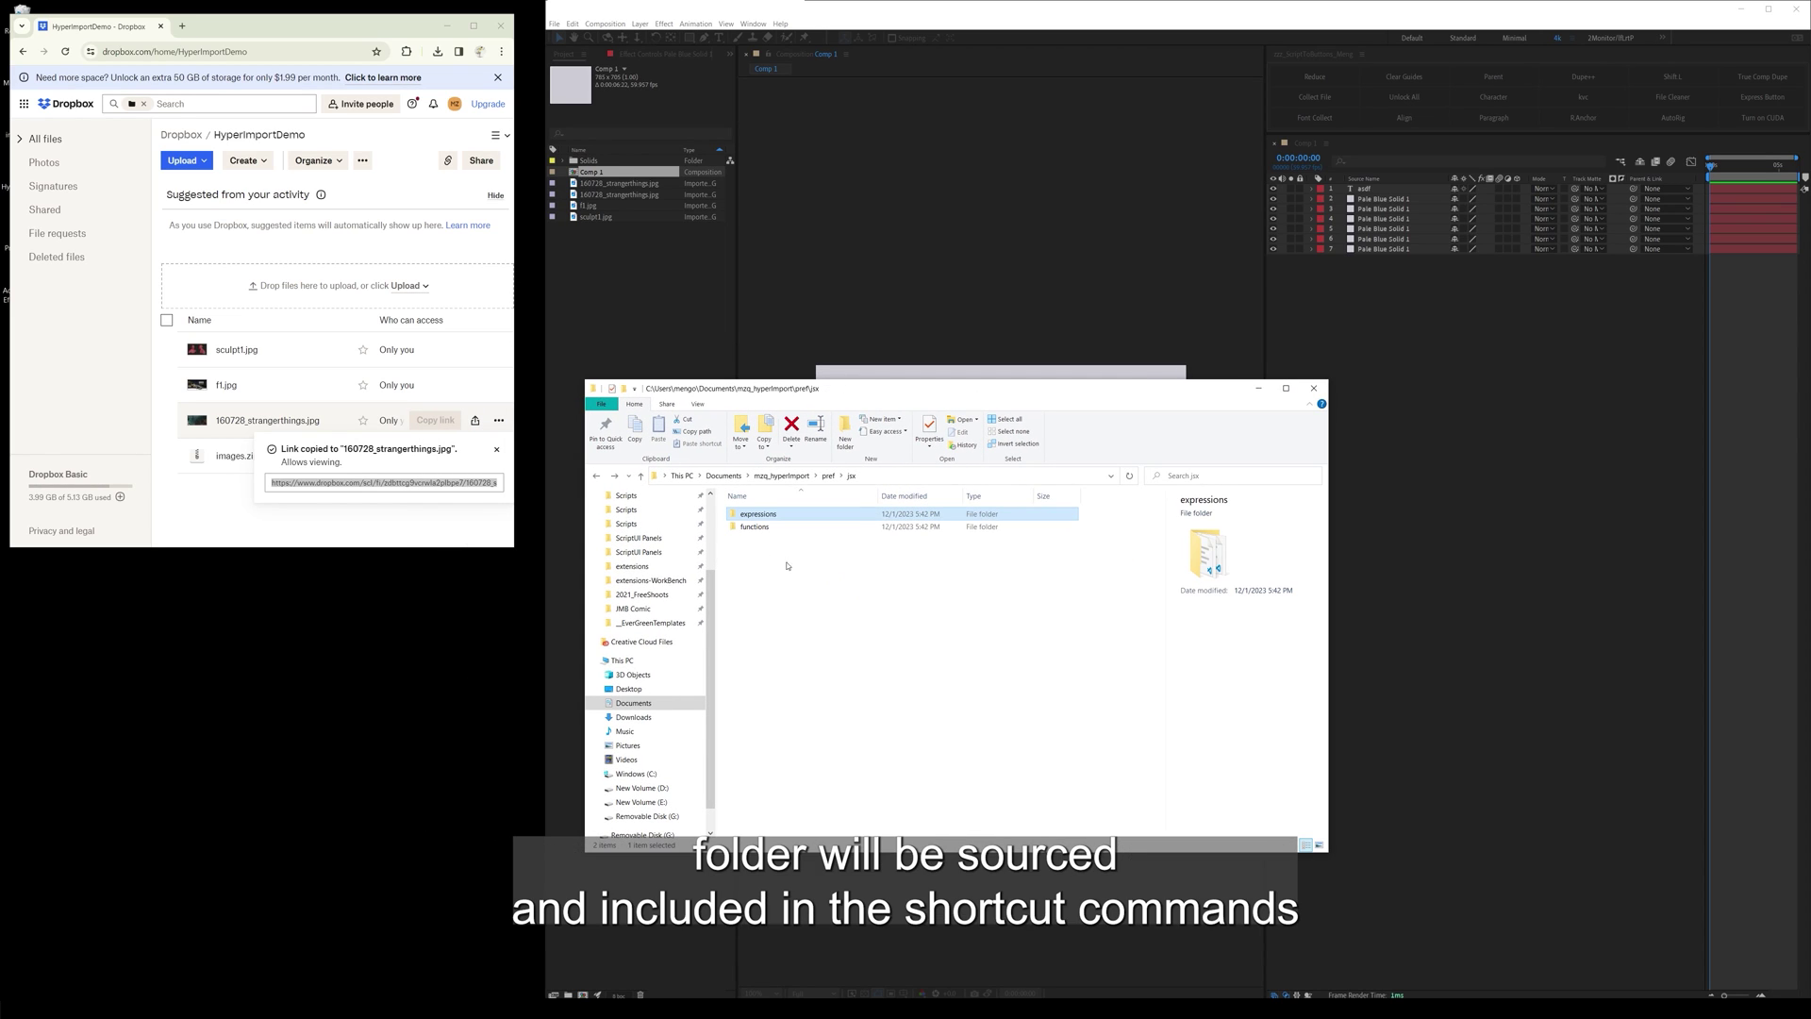
pyautogui.click(1314, 388)
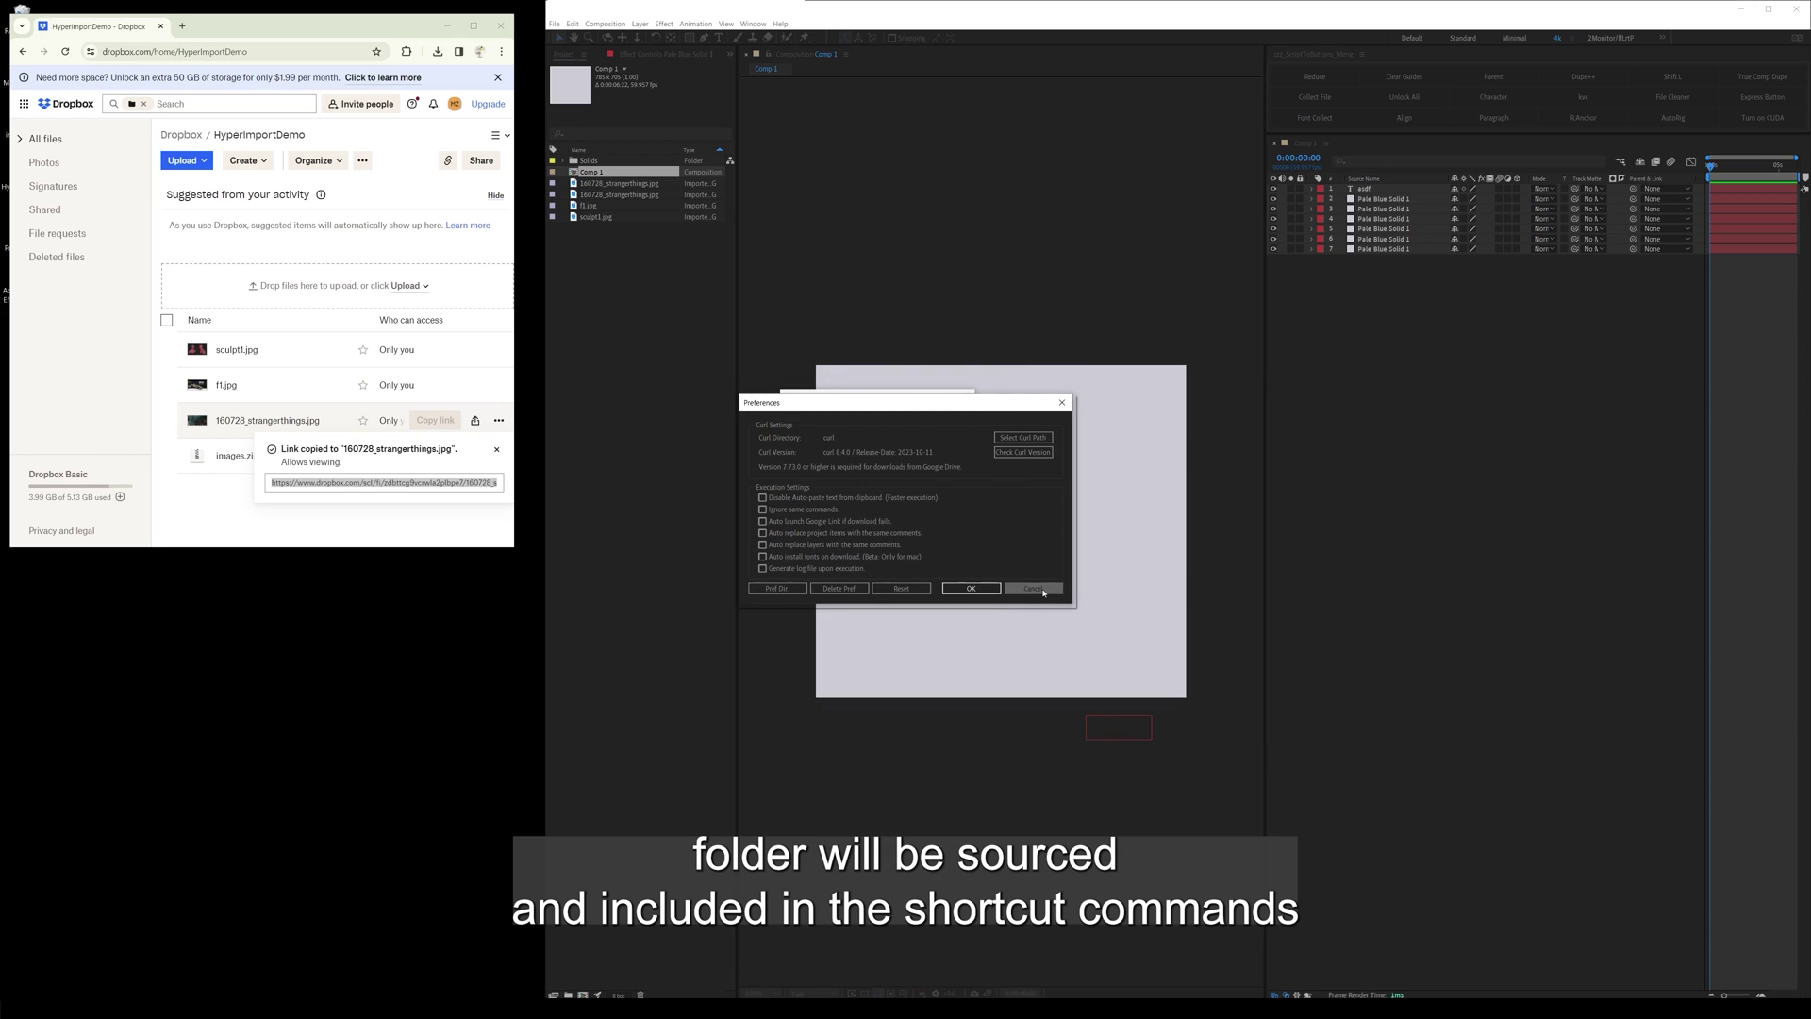
# - Examine the Functions and Expressions entries in HyperImport's shortcut commands, including the details of CenterAnchorPoint and ForceLineBreak
pyautogui.click(958, 452)
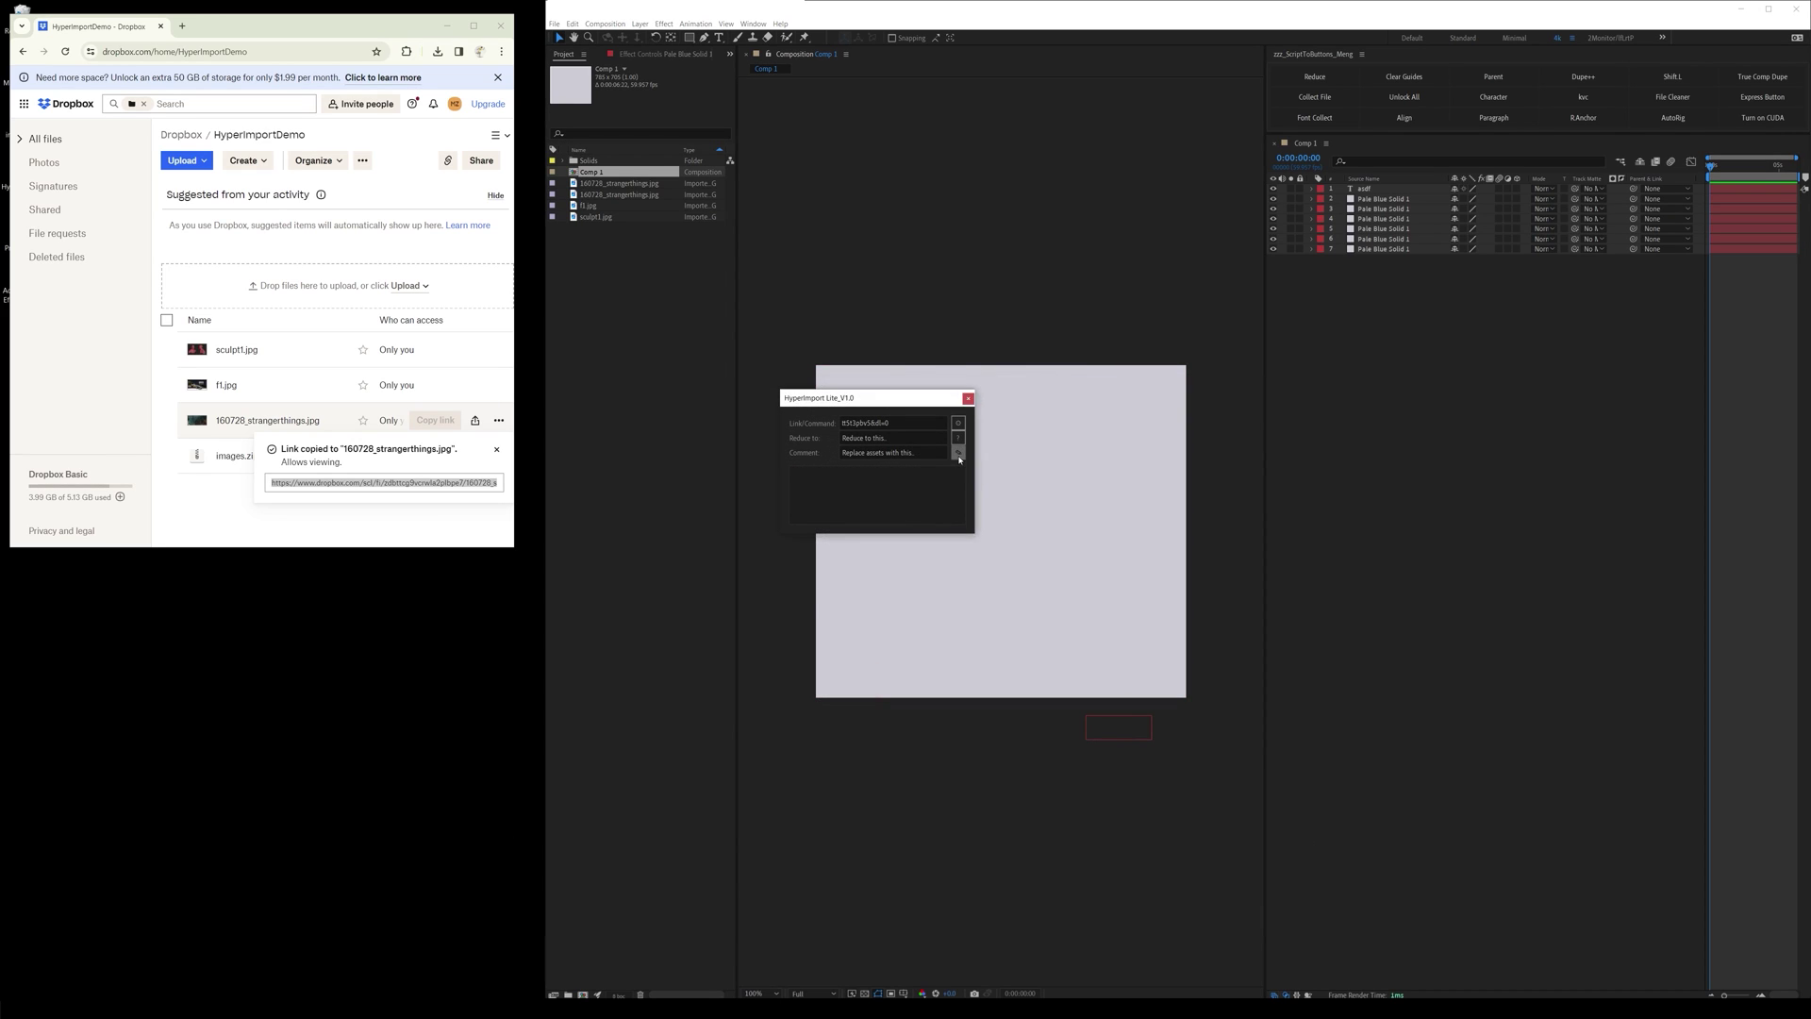
pyautogui.moveTo(1282, 374); pyautogui.dragTo(1294, 613)
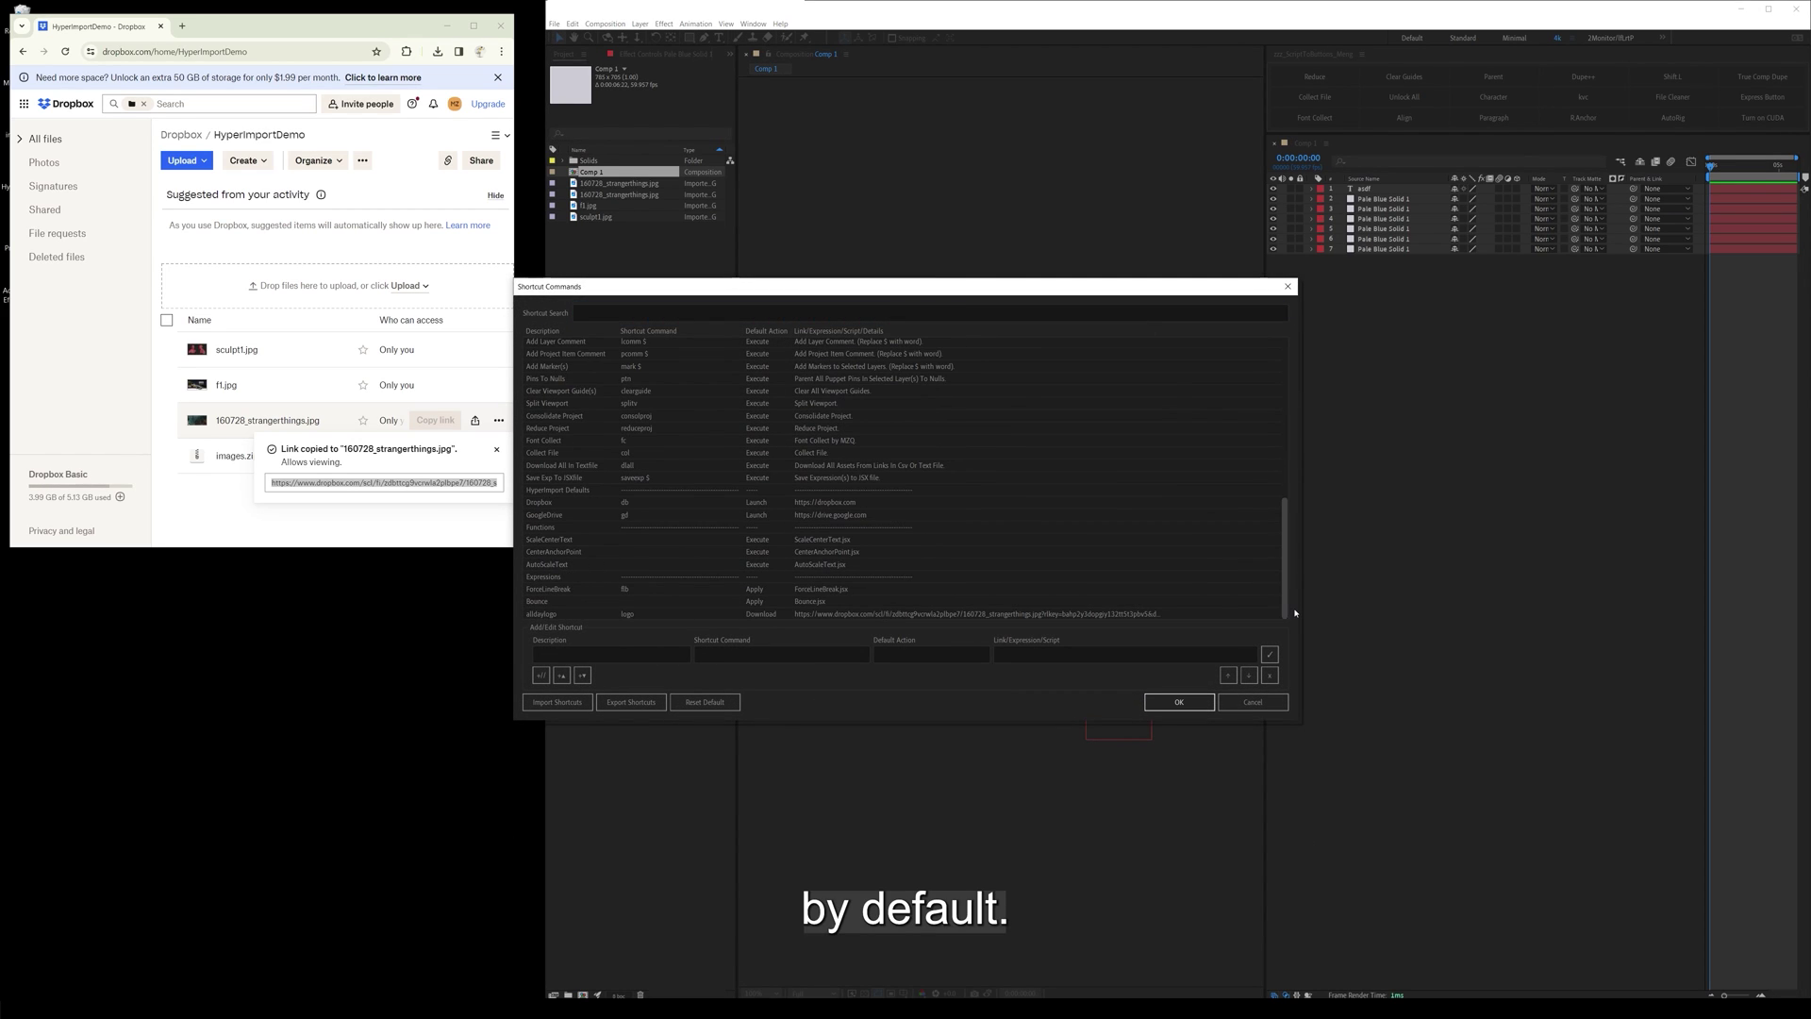
pyautogui.click(882, 577)
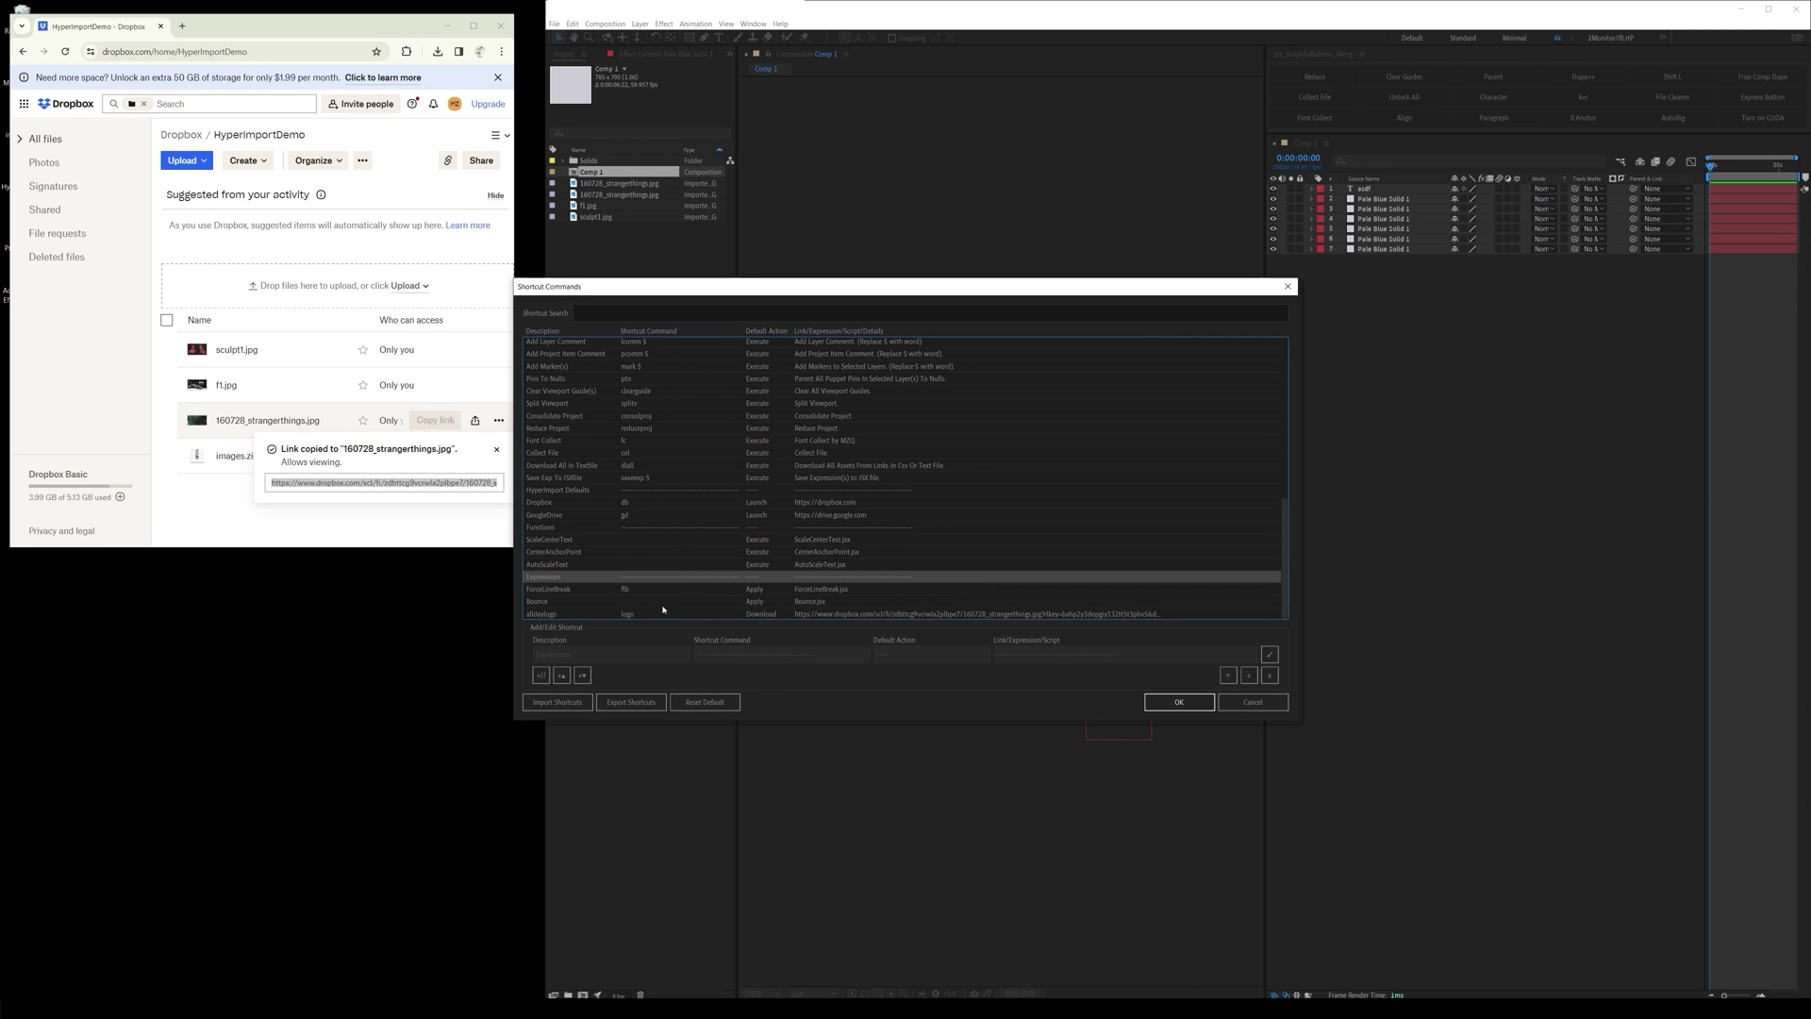
pyautogui.click(1049, 551)
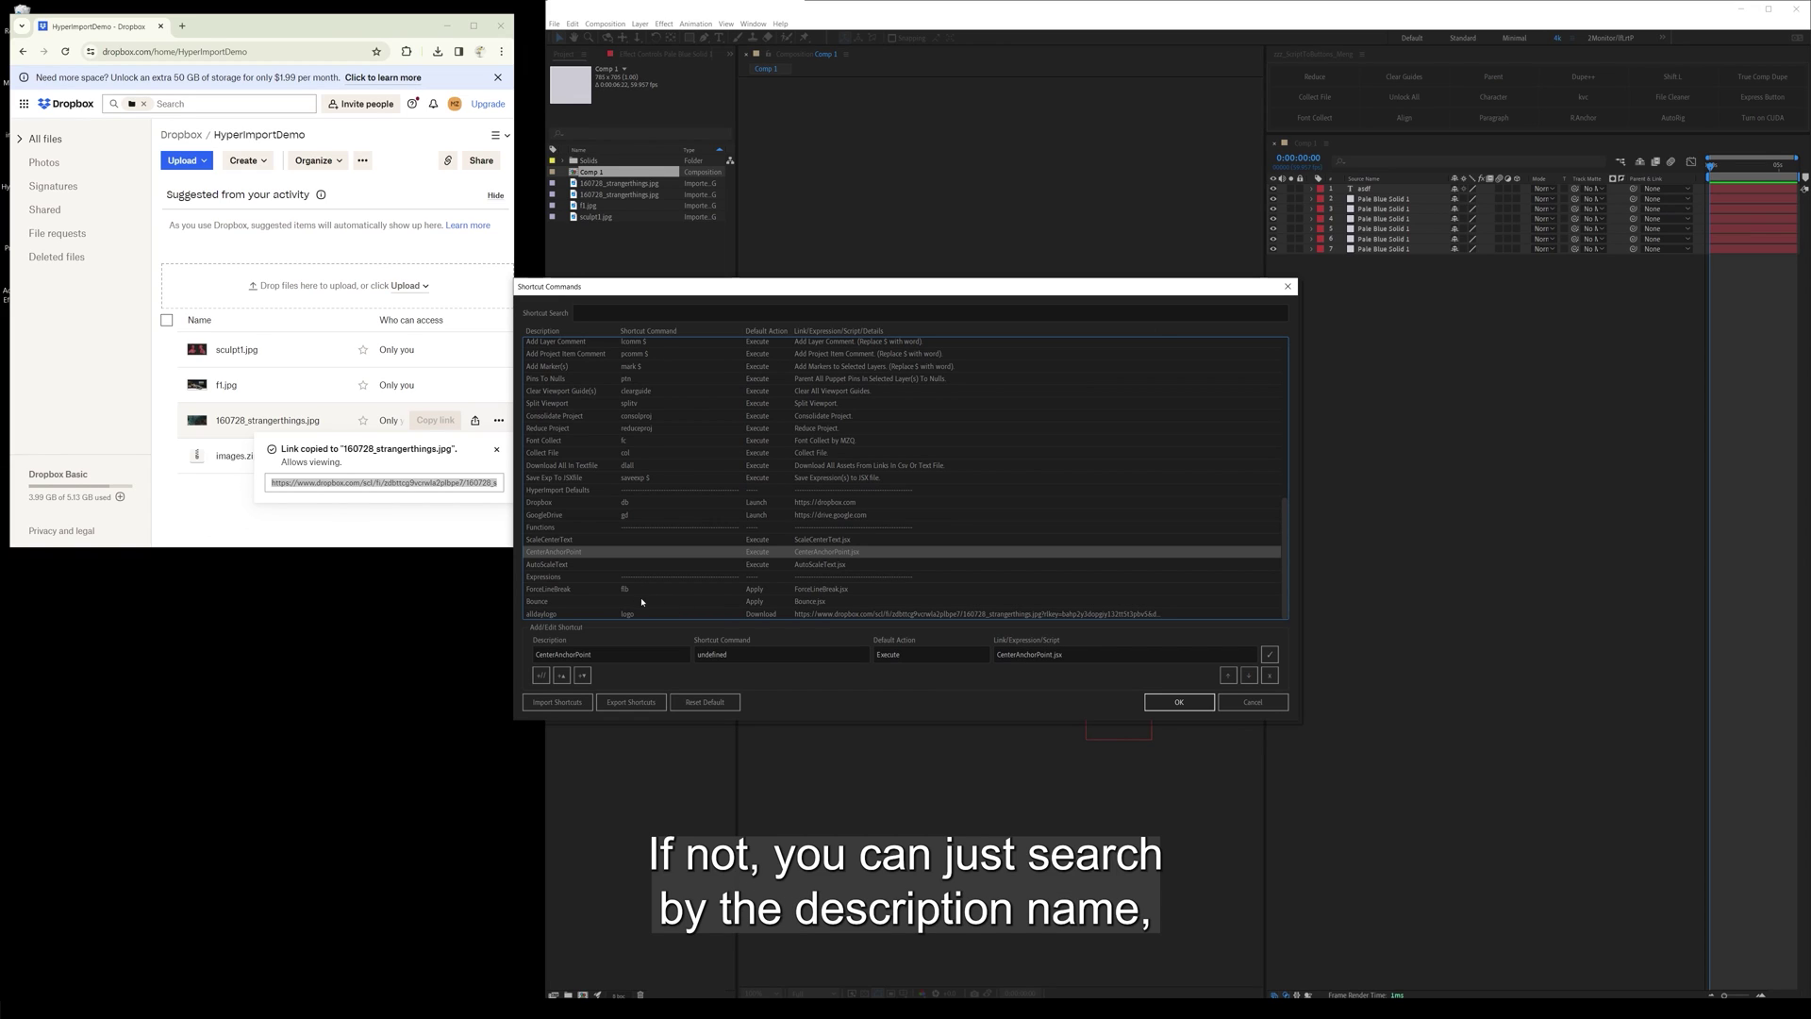
pyautogui.click(538, 590)
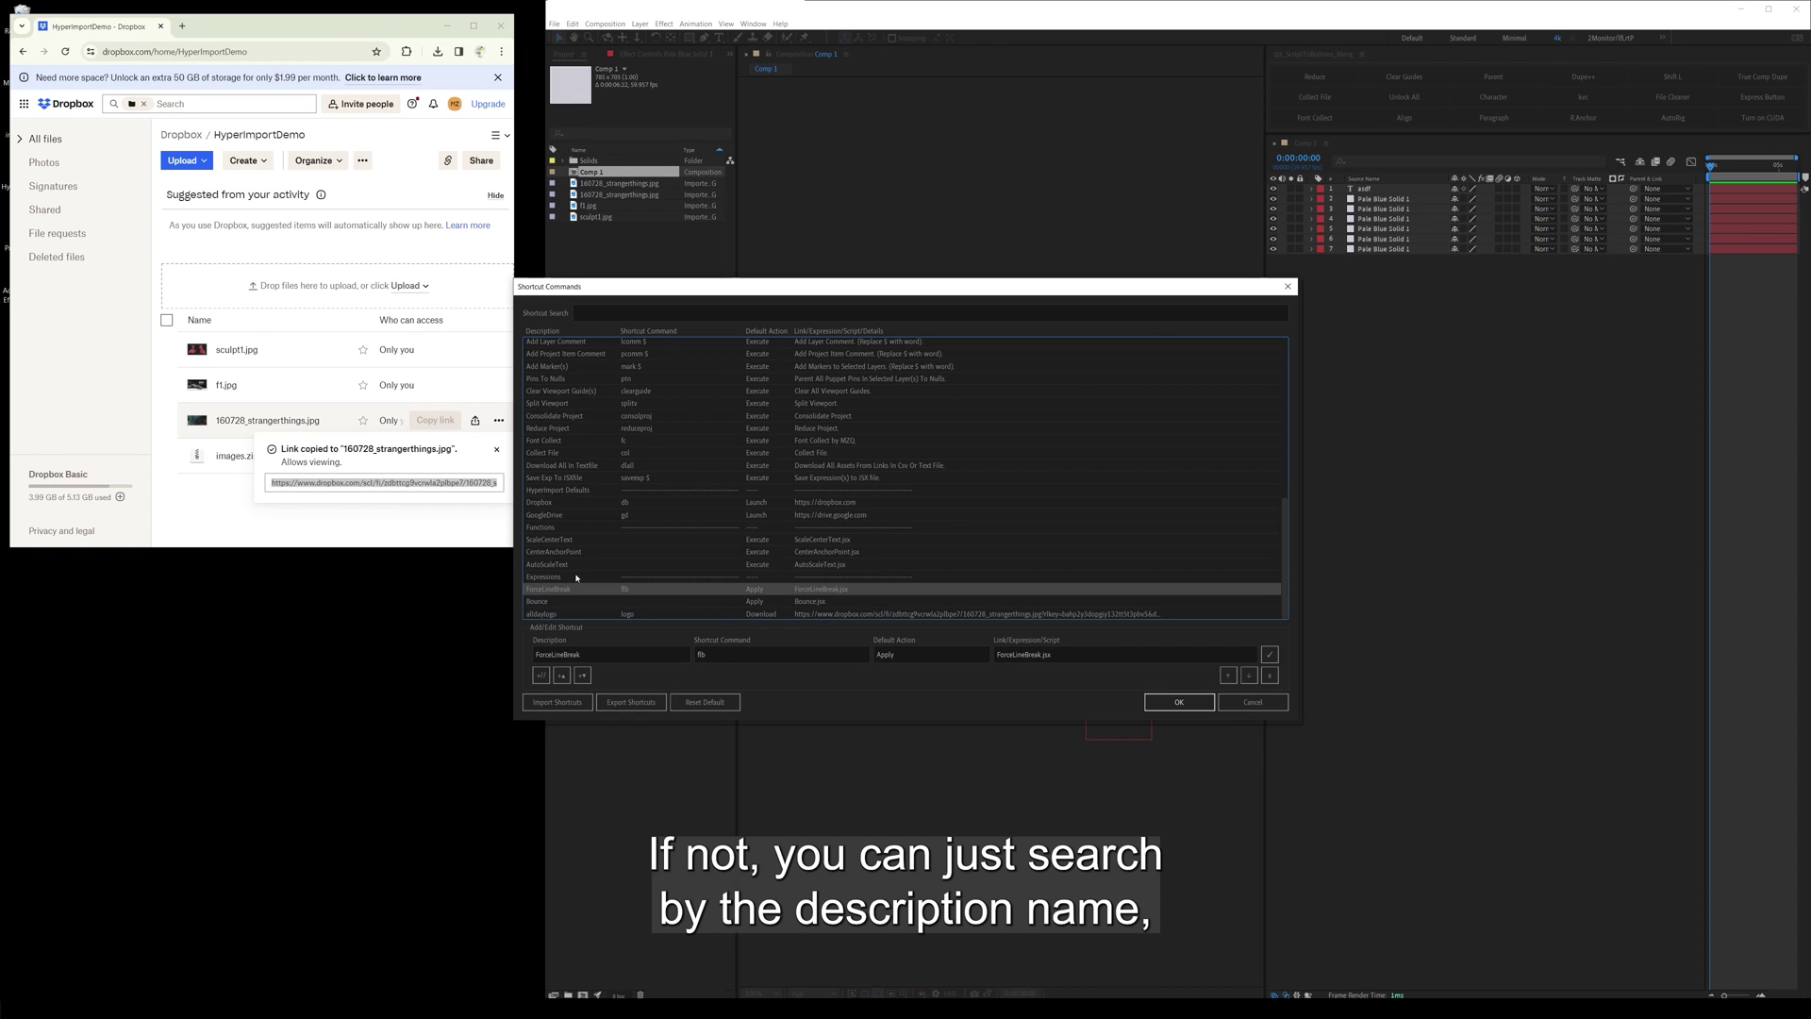